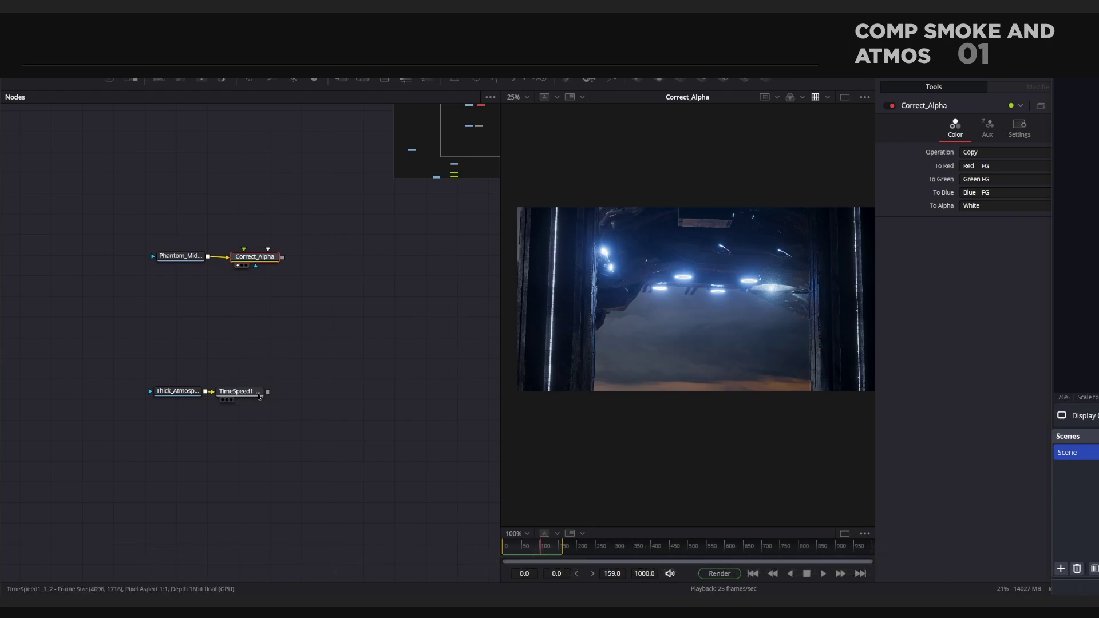
# Step: Play the comp and show the retimed thick atmosphere smoke from TimeSpeed1 in the viewer
pyautogui.click(822, 575)
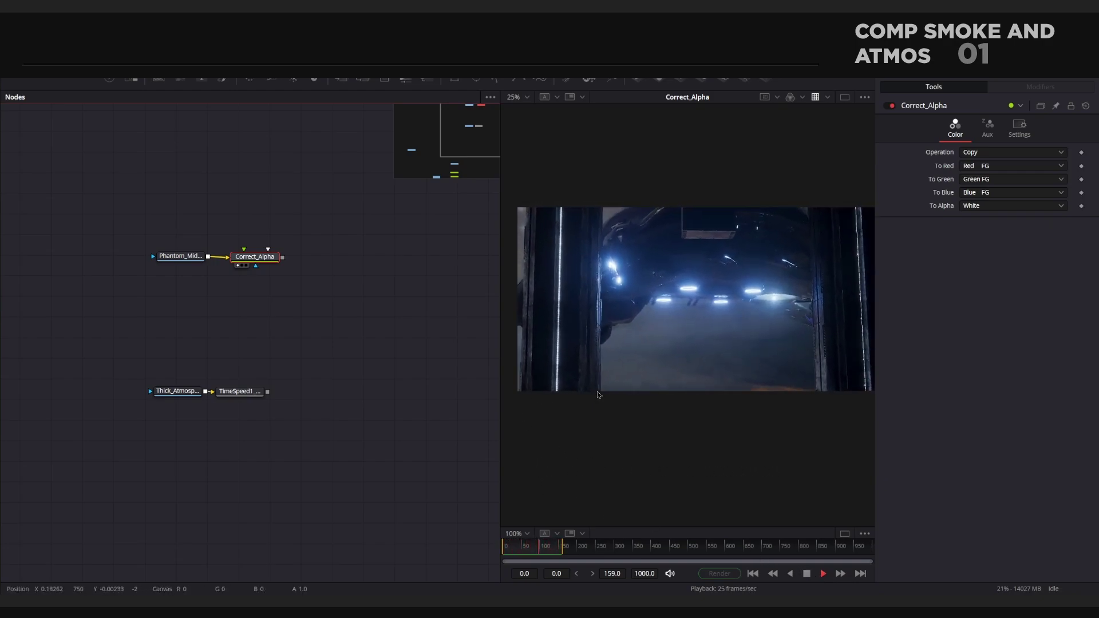
pyautogui.click(246, 393)
pyautogui.press('1')
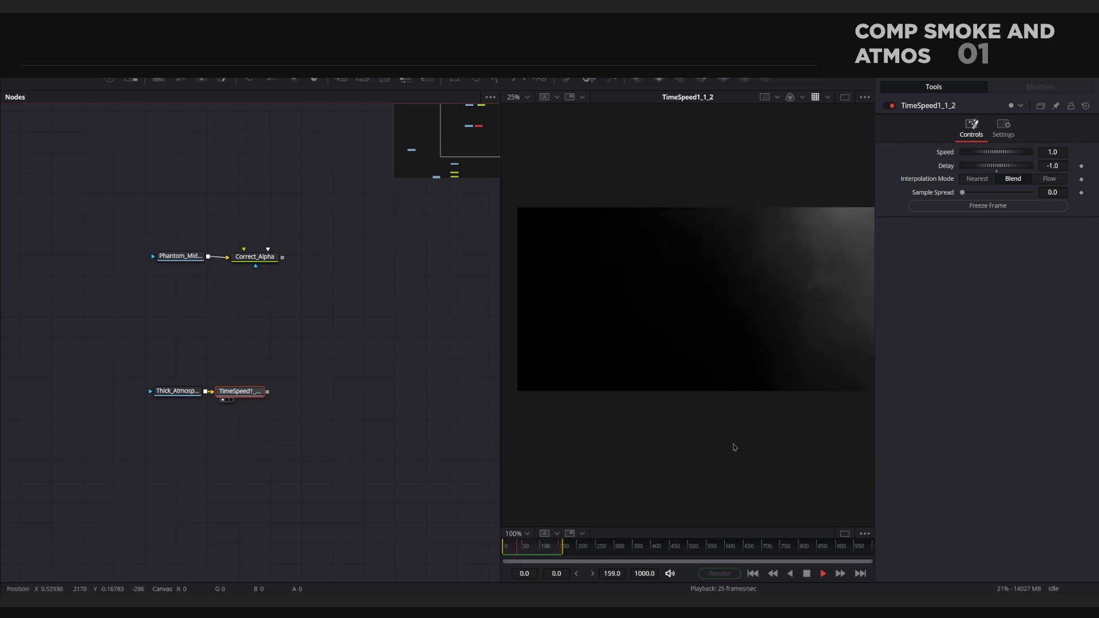
# Step: Stop playback and add a Merge node after Correct_Alpha
pyautogui.press('space')
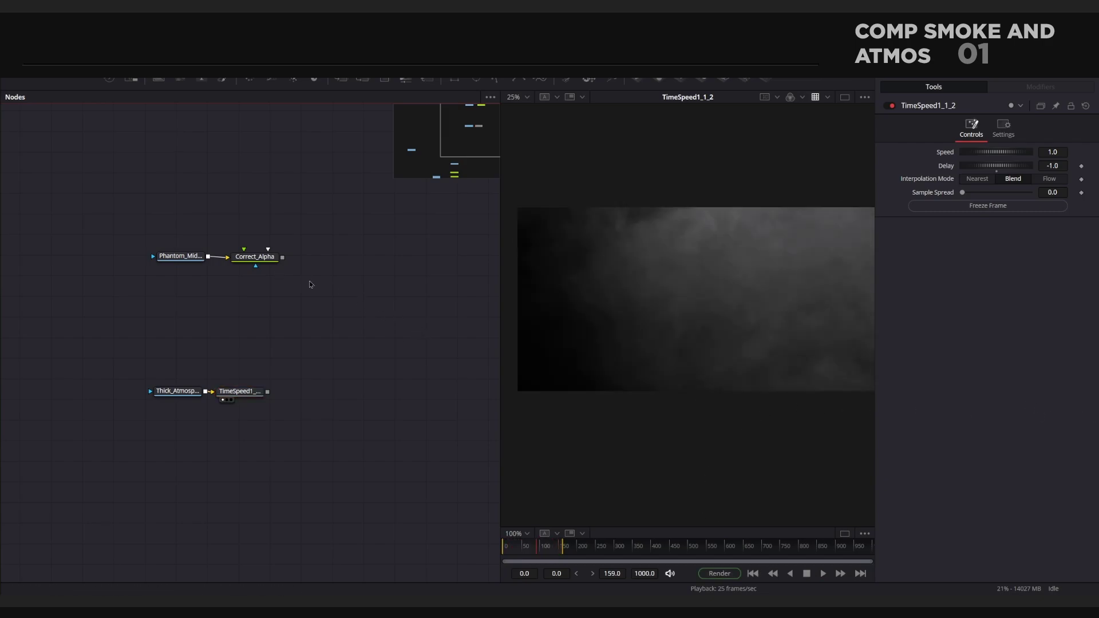
pyautogui.click(254, 256)
pyautogui.hotkey('shift', 'space')
pyautogui.write('merg')
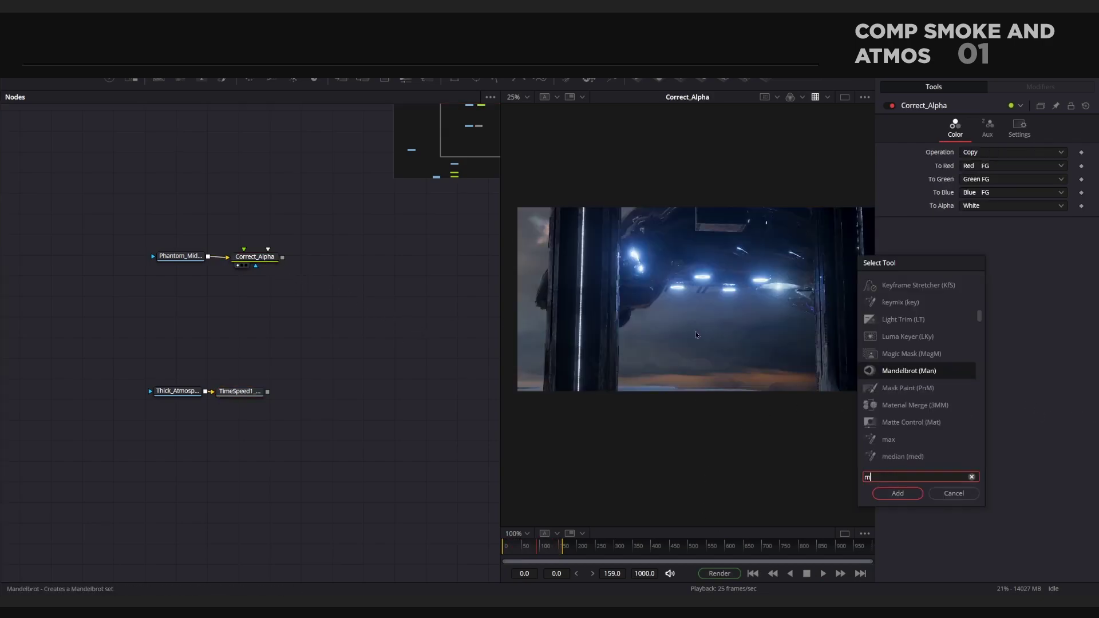
pyautogui.click(898, 493)
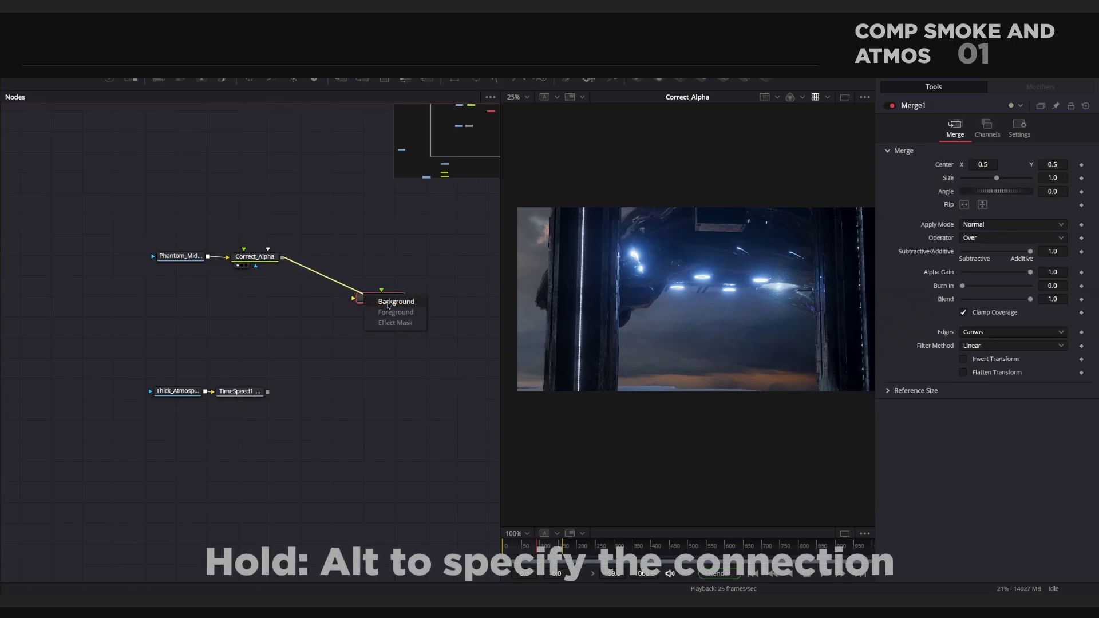
# Step: Feed the retimed smoke into Merge1's foreground and set its Alpha Gain to 0
pyautogui.moveTo(283, 384); pyautogui.dragTo(393, 316)
pyautogui.click(403, 314)
pyautogui.press('1')
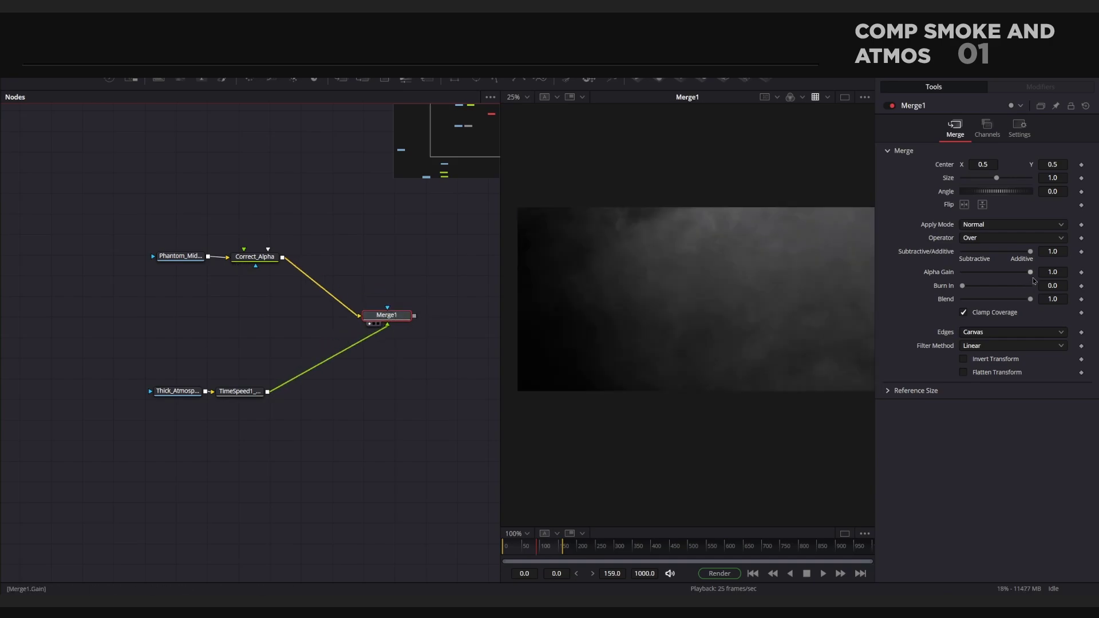
pyautogui.moveTo(1031, 274); pyautogui.dragTo(956, 275)
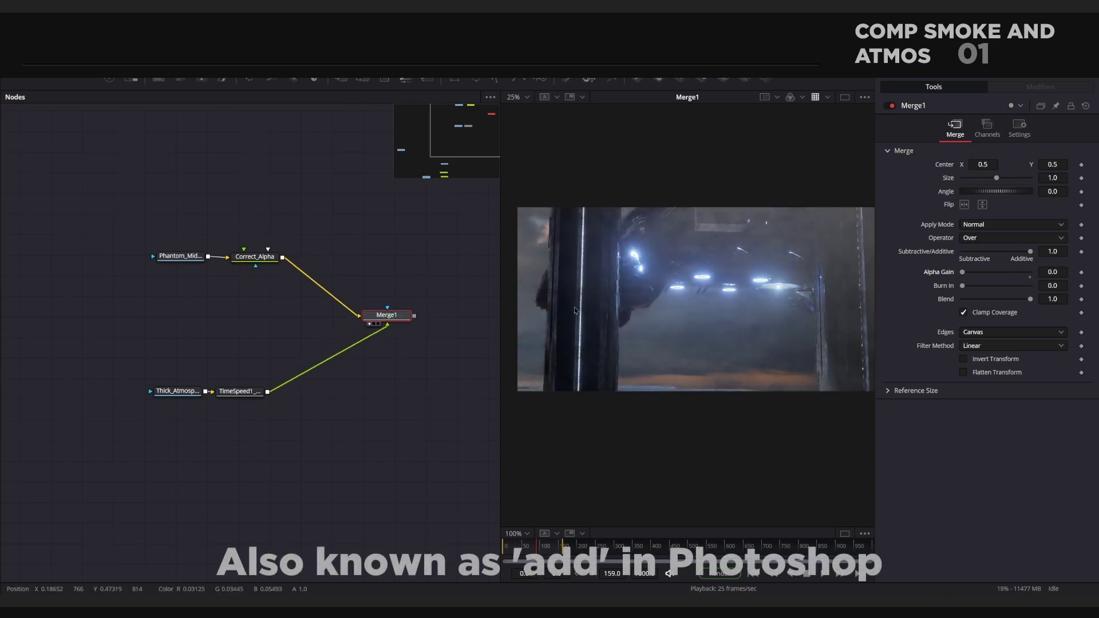
pyautogui.moveTo(386, 324); pyautogui.dragTo(374, 329)
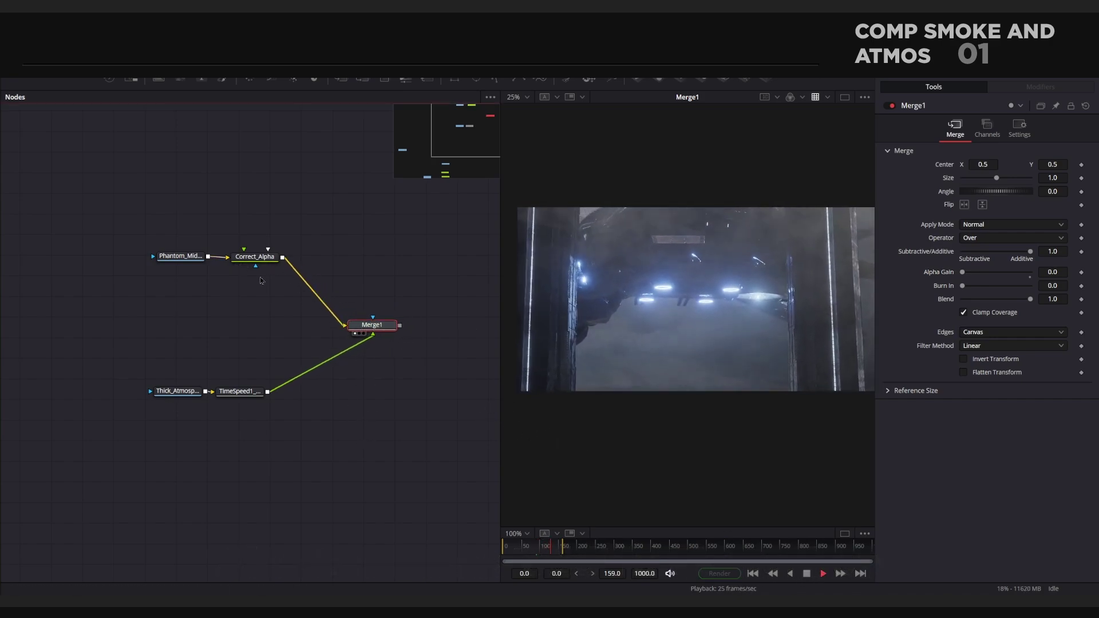
# Step: Select the atmosphere's TimeSpeed1 node
pyautogui.click(240, 393)
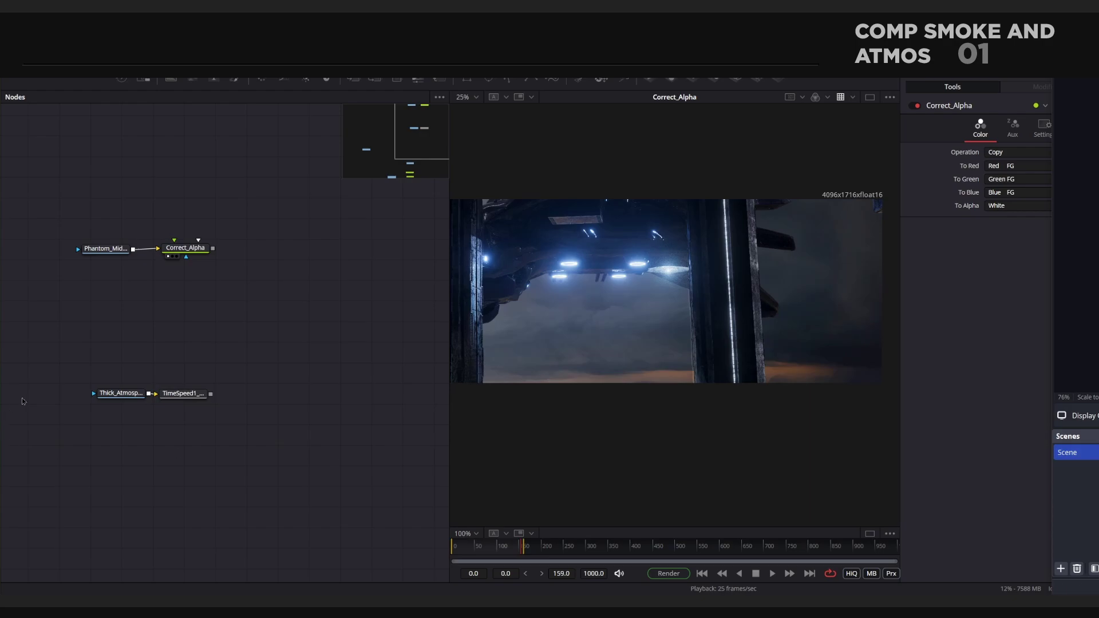
# Step: Add a Channel Booleans node to the graph
pyautogui.press('Tab')
pyautogui.write('chan')
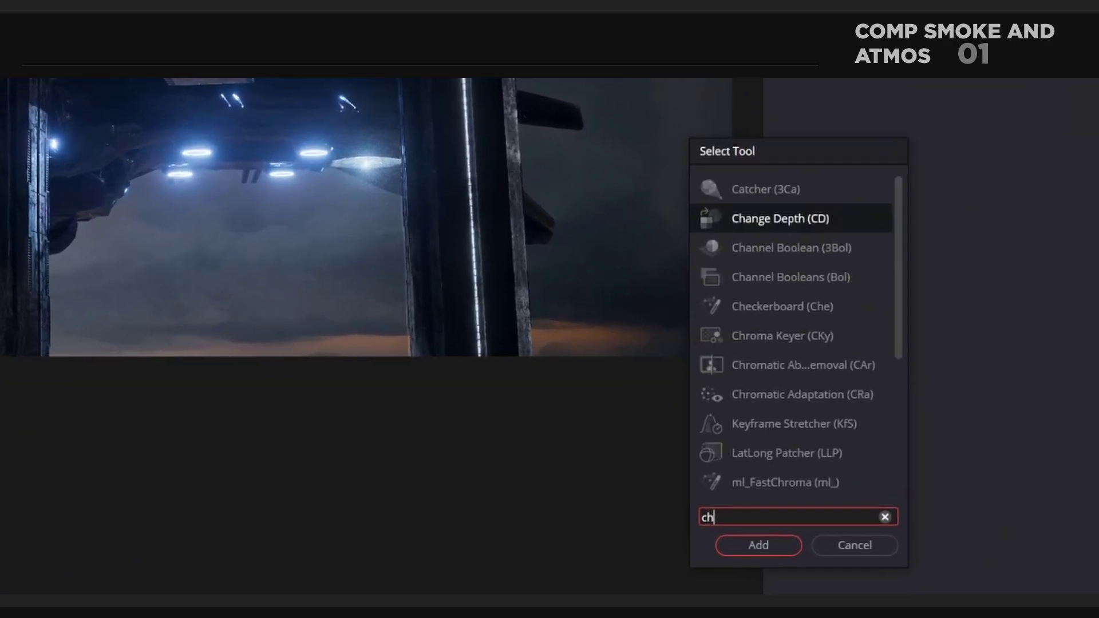
pyautogui.click(772, 247)
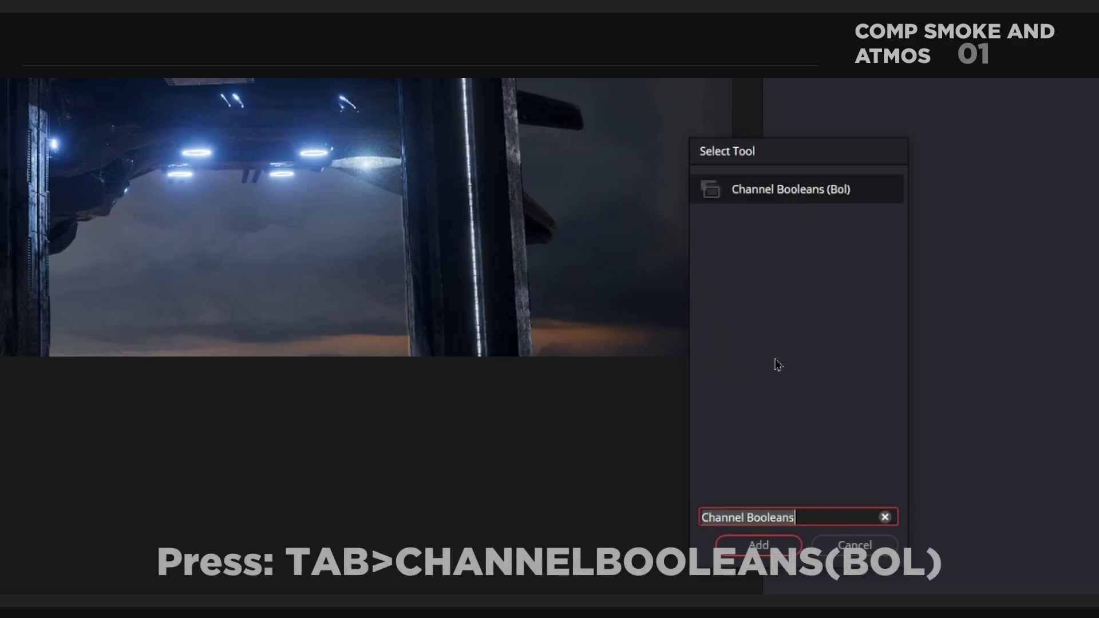
pyautogui.click(760, 545)
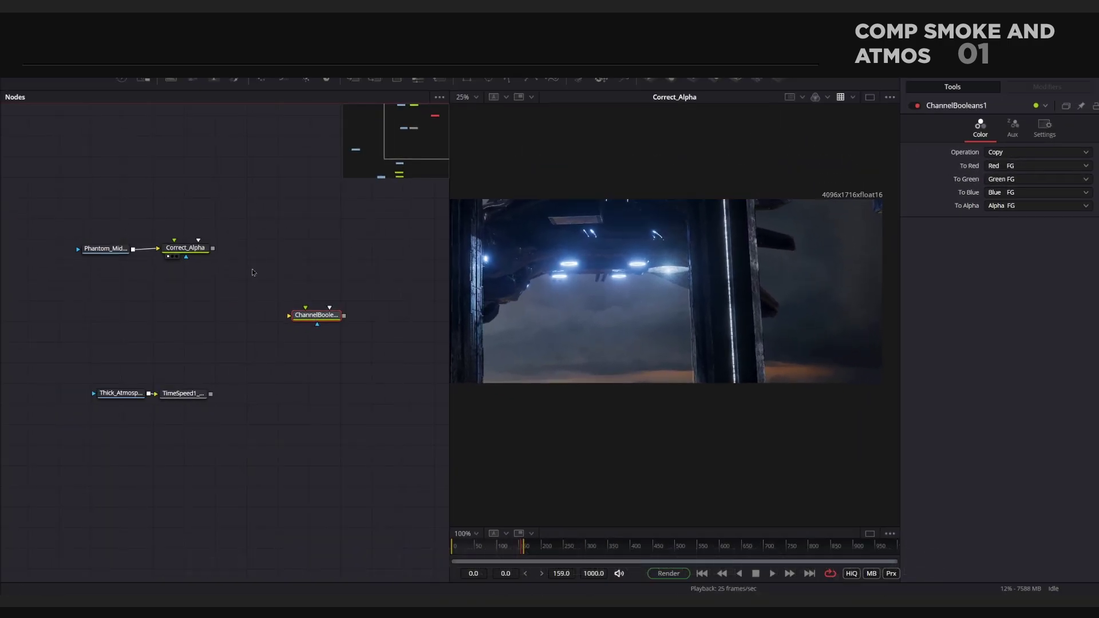
# Step: Connect Correct_Alpha as background and the smoke as foreground, with Operation set to Multiply
pyautogui.moveTo(213, 248); pyautogui.dragTo(319, 321)
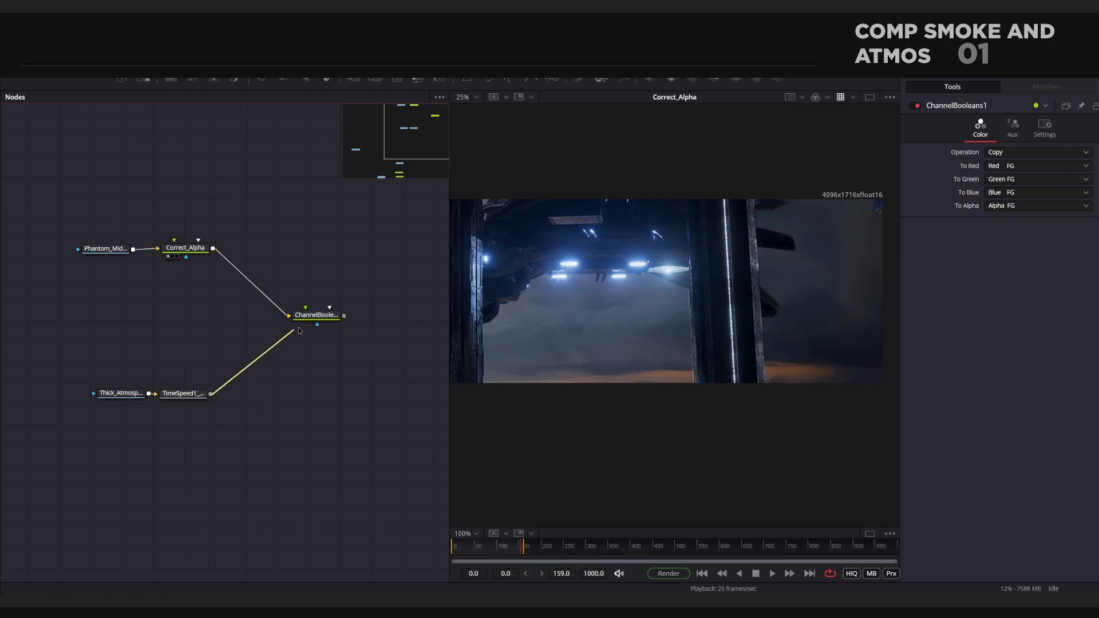
pyautogui.moveTo(304, 328); pyautogui.dragTo(318, 321)
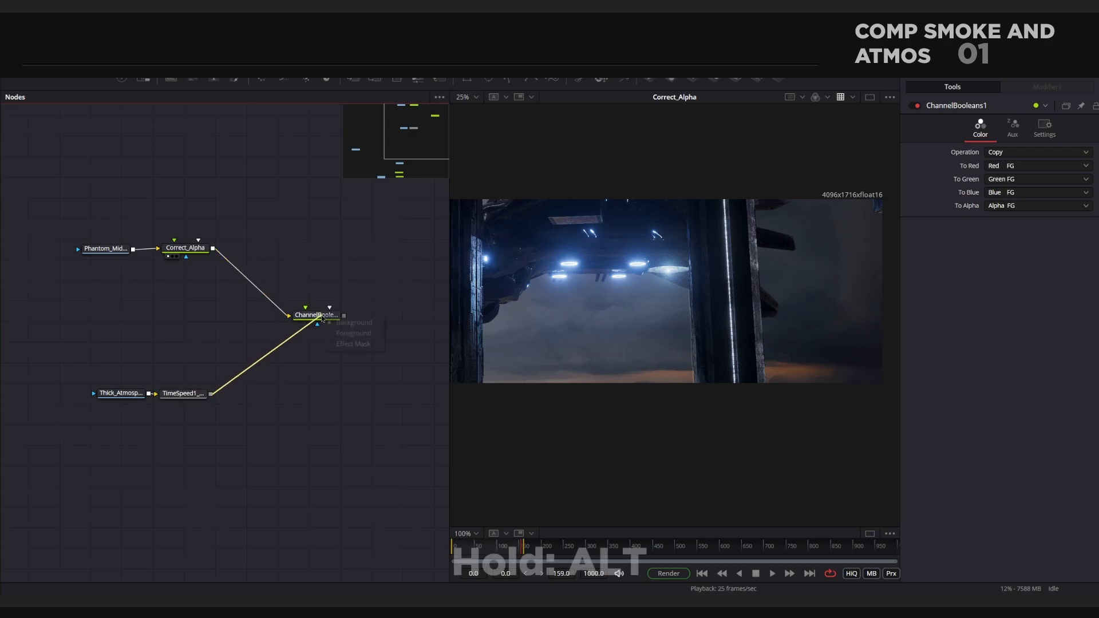
pyautogui.click(356, 337)
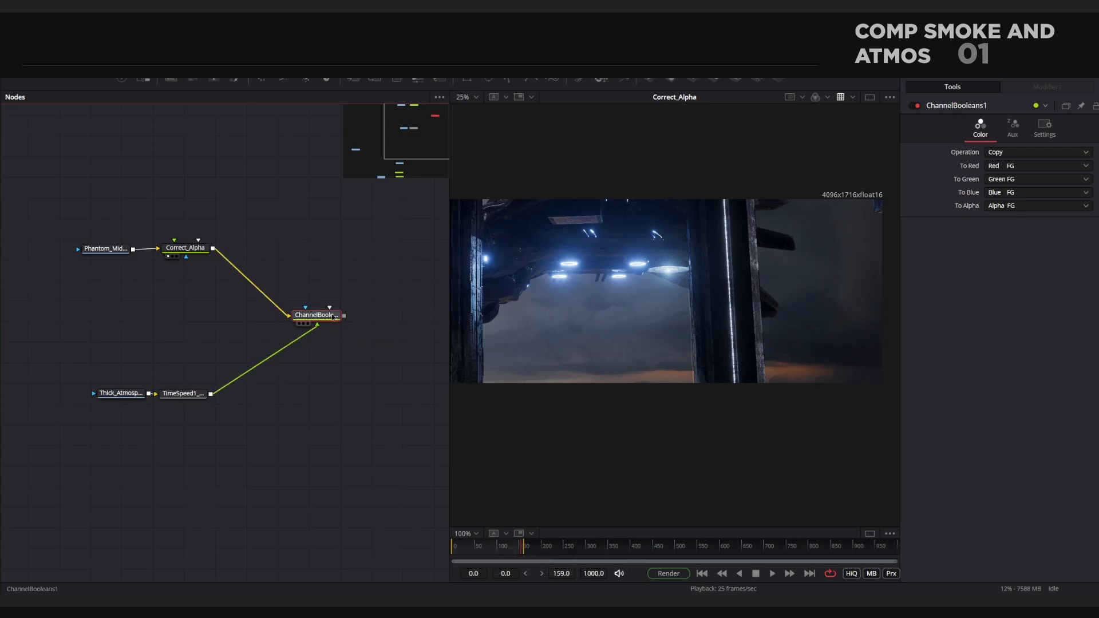
pyautogui.press('1')
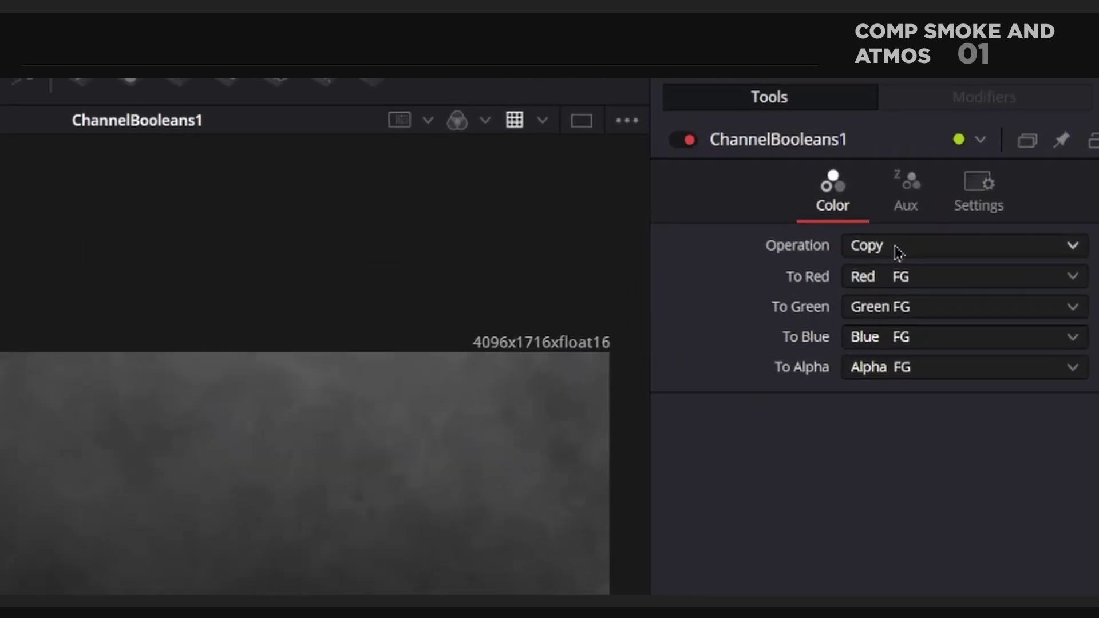
pyautogui.click(1009, 155)
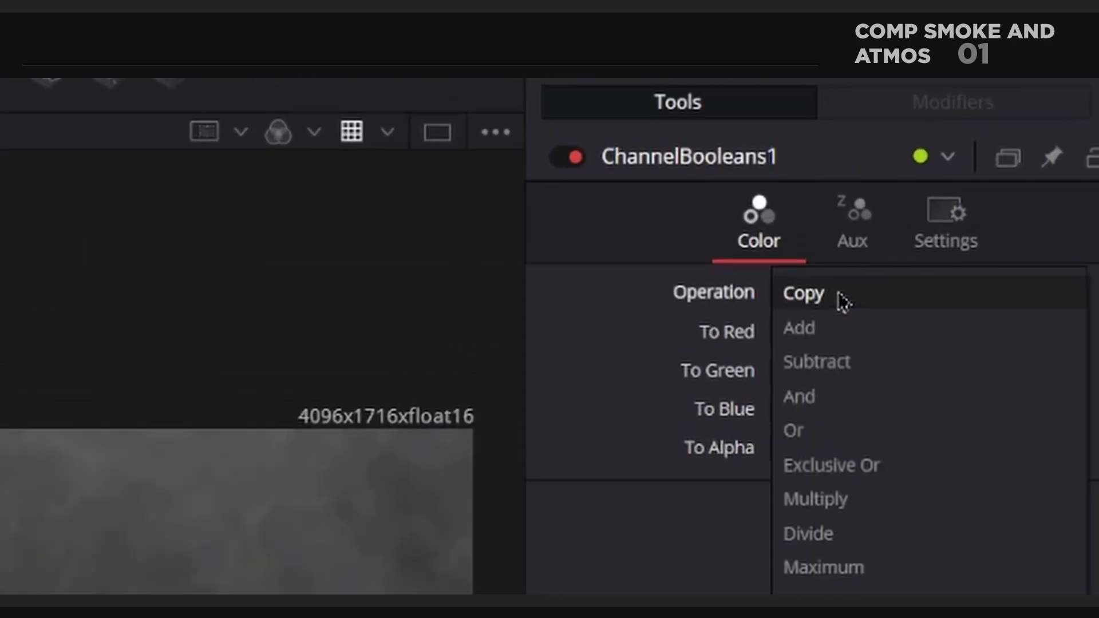
pyautogui.click(832, 514)
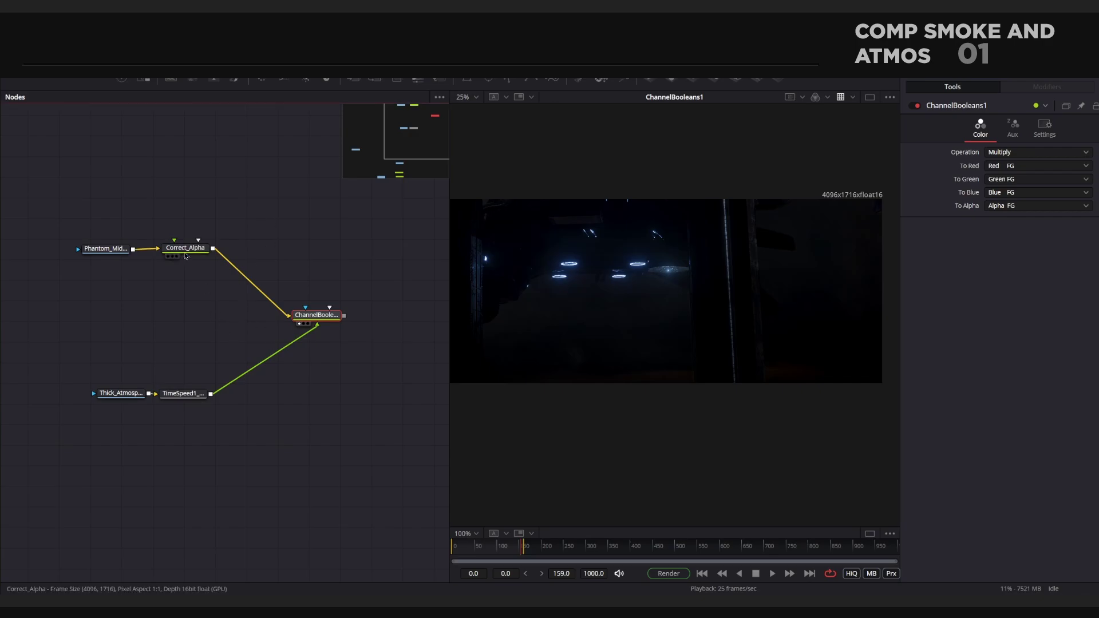
# Step: Insert a Blur after Correct_Alpha with Blur Size about 33.9
pyautogui.press('1')
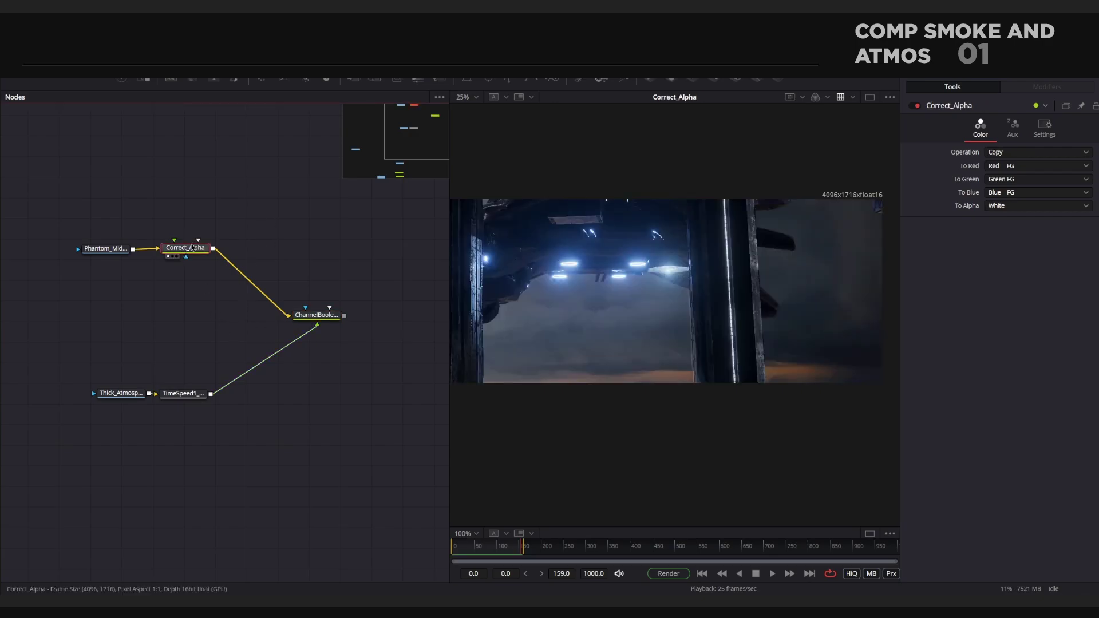
pyautogui.press('Tab')
pyautogui.write('blur')
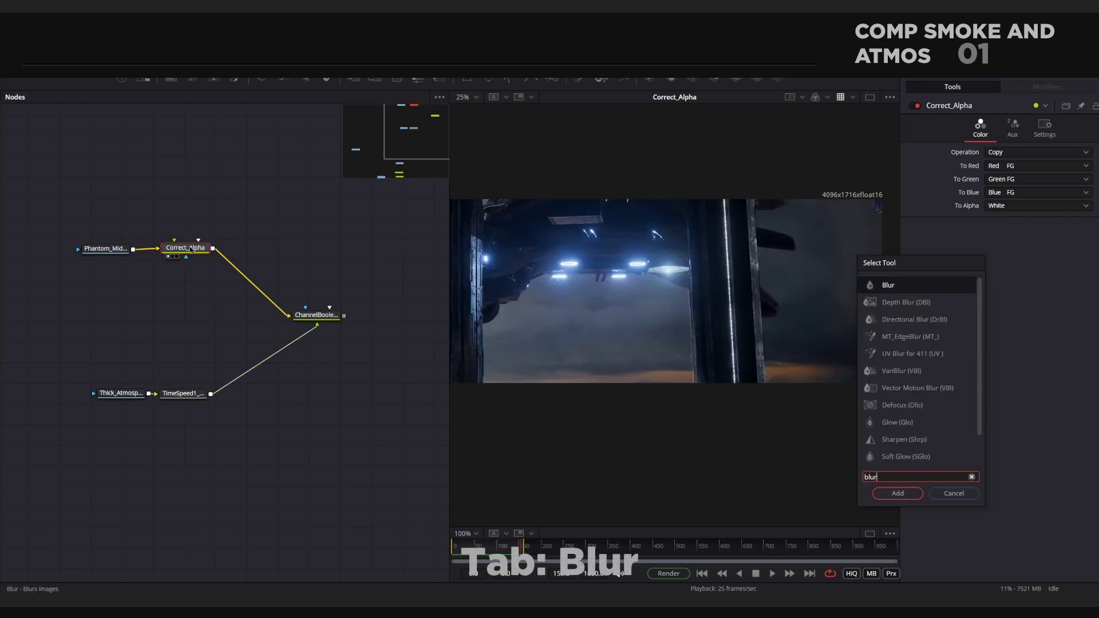
pyautogui.press('Return')
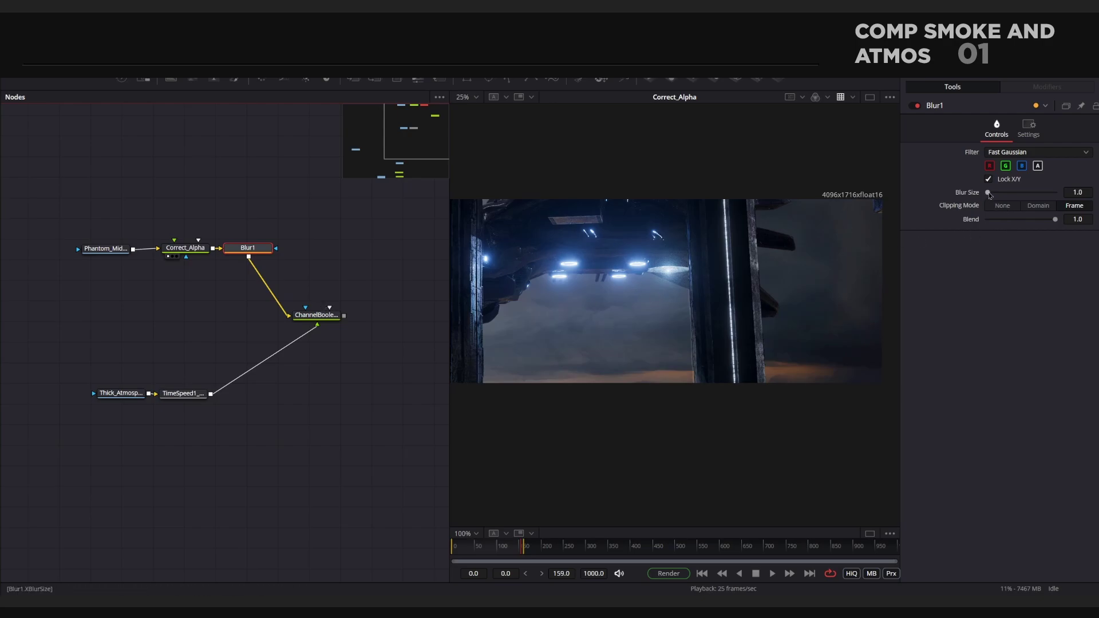
pyautogui.moveTo(990, 195); pyautogui.dragTo(1026, 196)
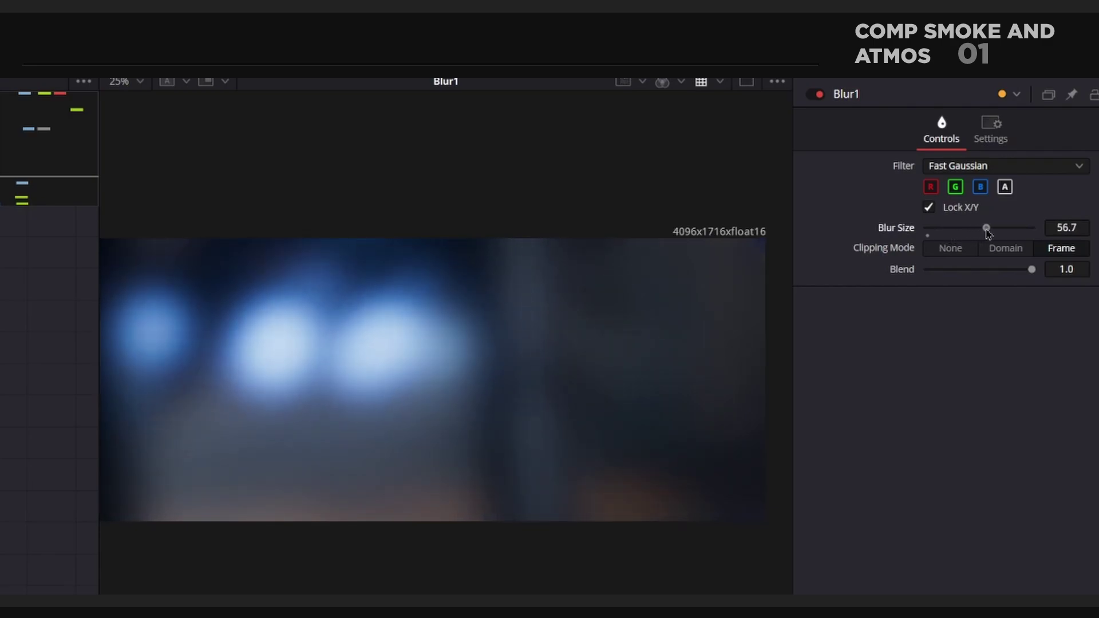
pyautogui.moveTo(986, 229)
pyautogui.mouseDown()
pyautogui.moveTo(963, 229)
pyautogui.moveTo(999, 229)
pyautogui.mouseUp()
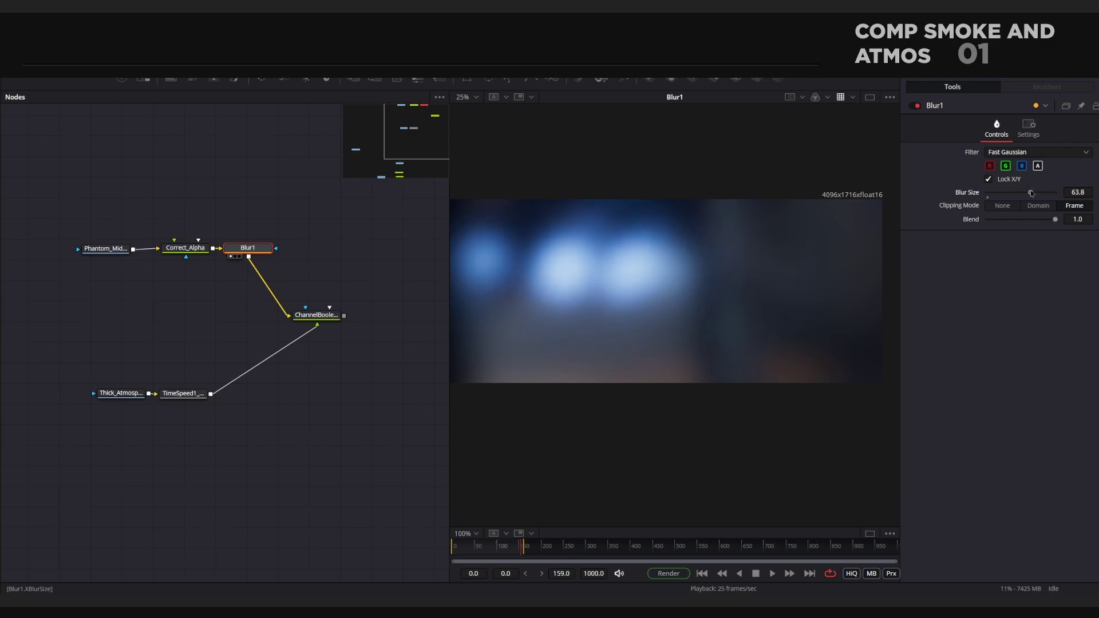
# Step: View the Channel Booleans result enlarged and fitted in the viewer
pyautogui.moveTo(325, 319); pyautogui.dragTo(343, 319)
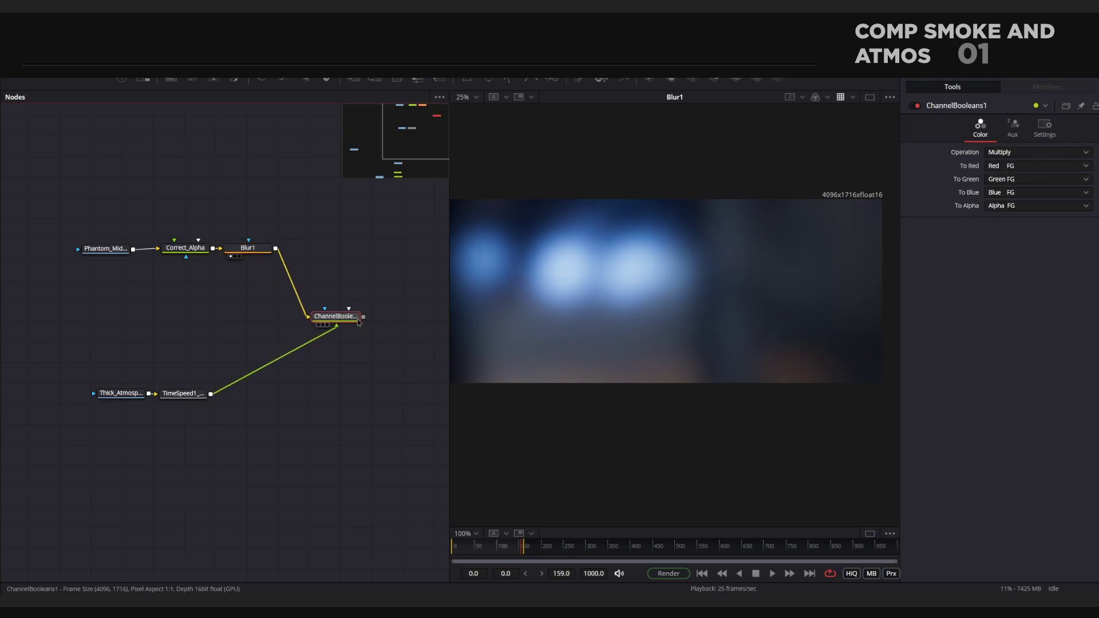
pyautogui.press('1')
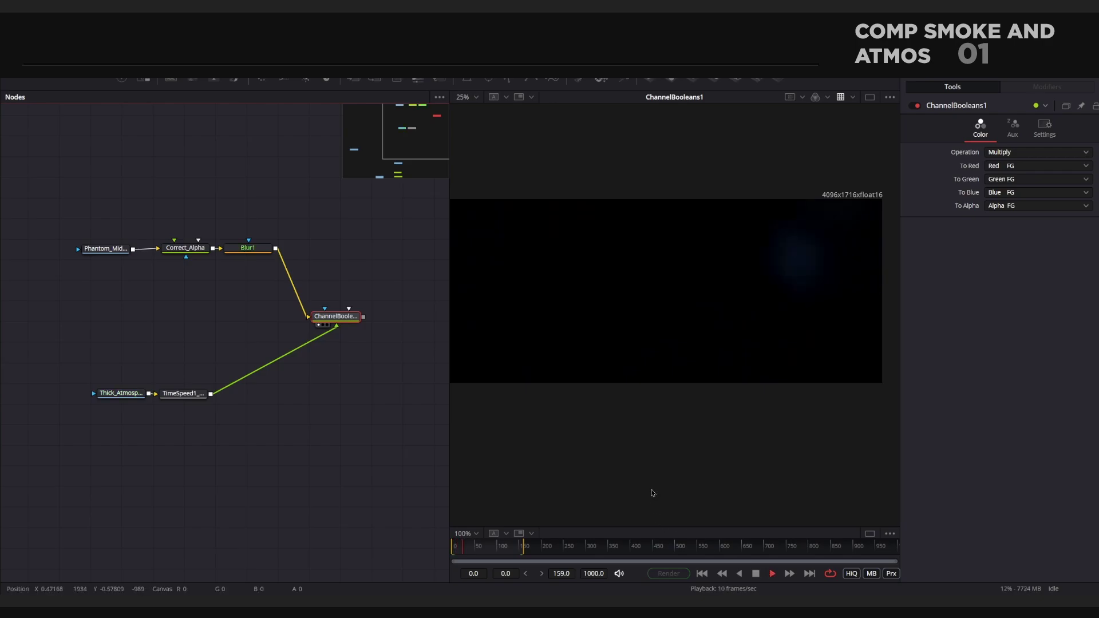
pyautogui.press('F4')
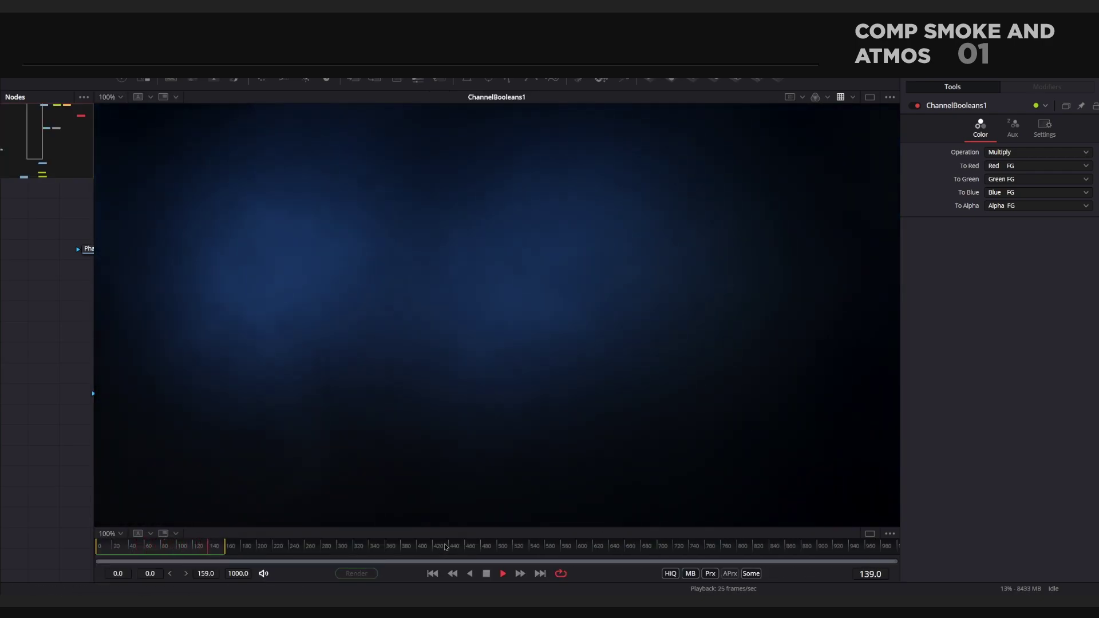
pyautogui.hotkey('ctrl', 'f')
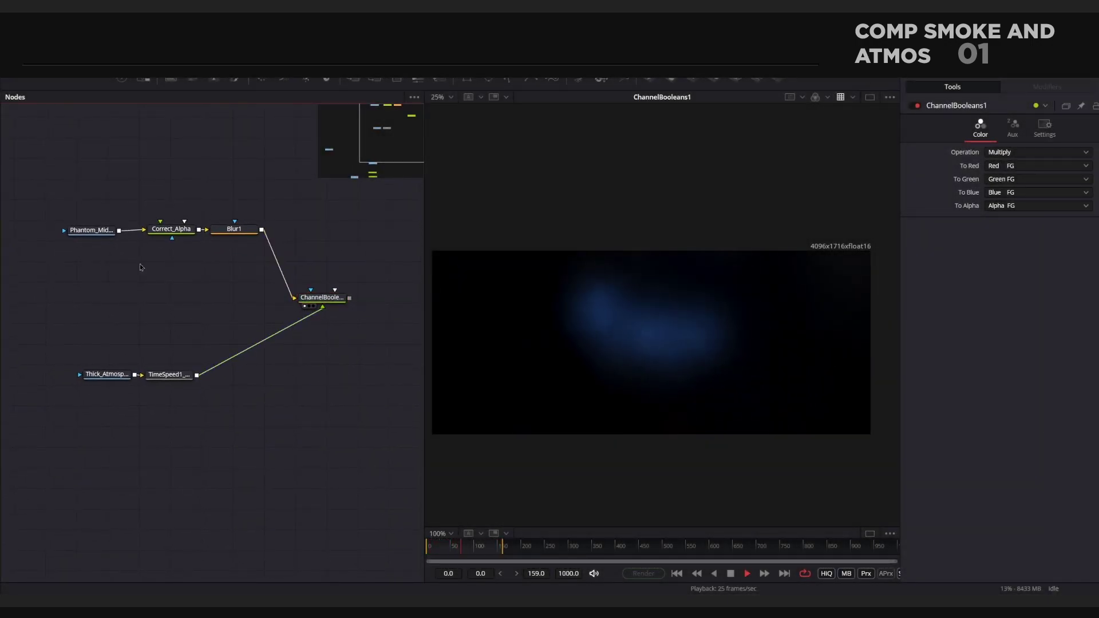
# Step: Duplicate the Phantom loader and Correct_Alpha nodes and stop playback
pyautogui.moveTo(198, 278); pyautogui.dragTo(69, 217)
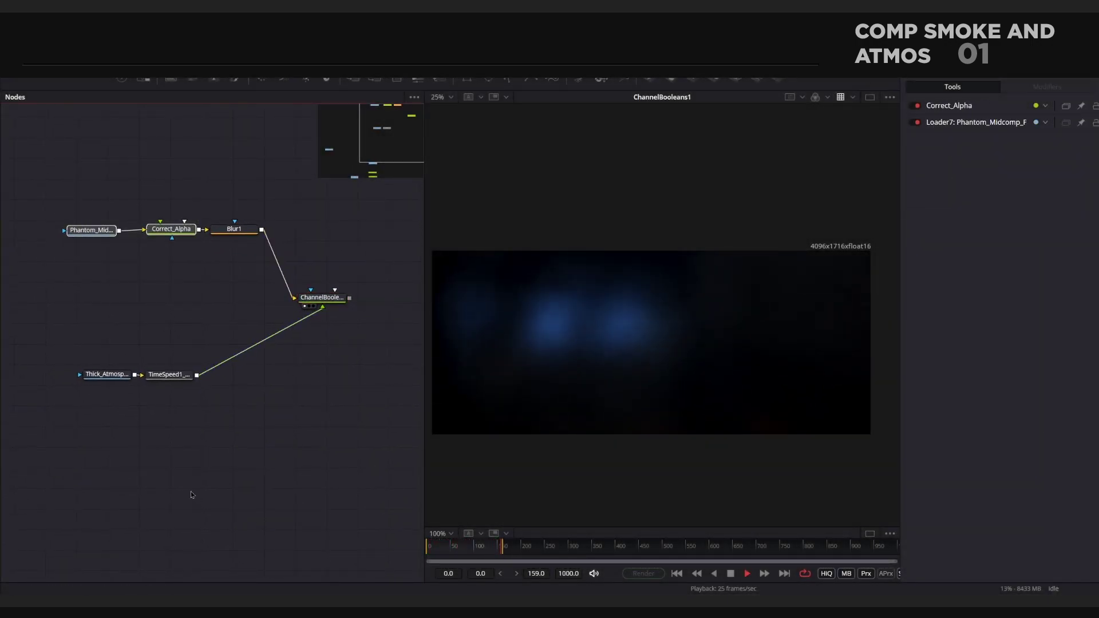
pyautogui.hotkey('ctrl', 'v')
pyautogui.press('1')
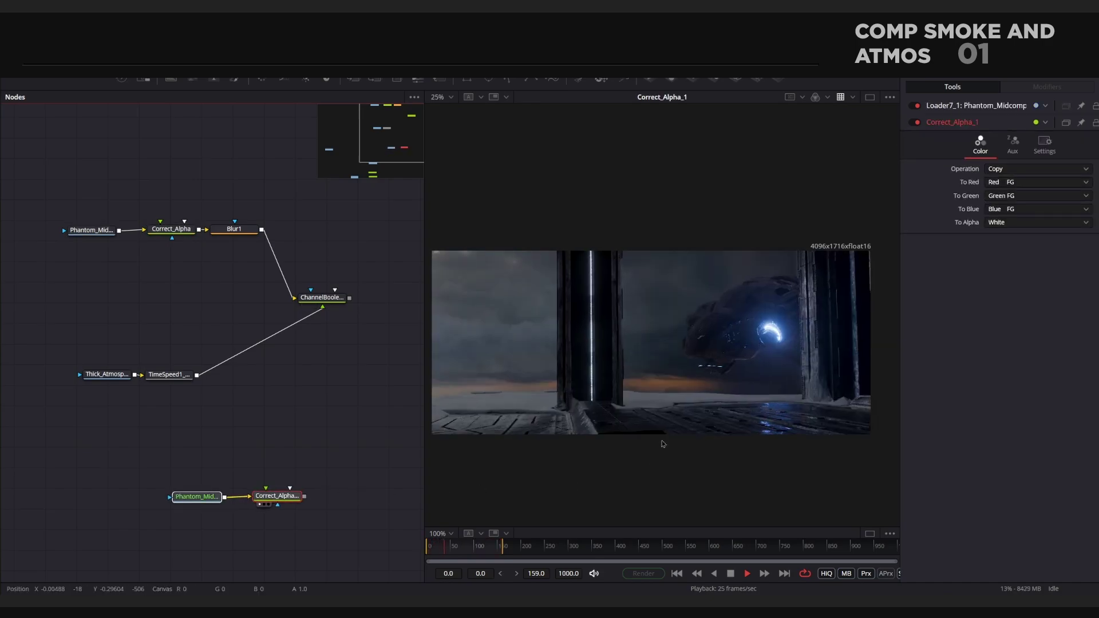
pyautogui.click(730, 573)
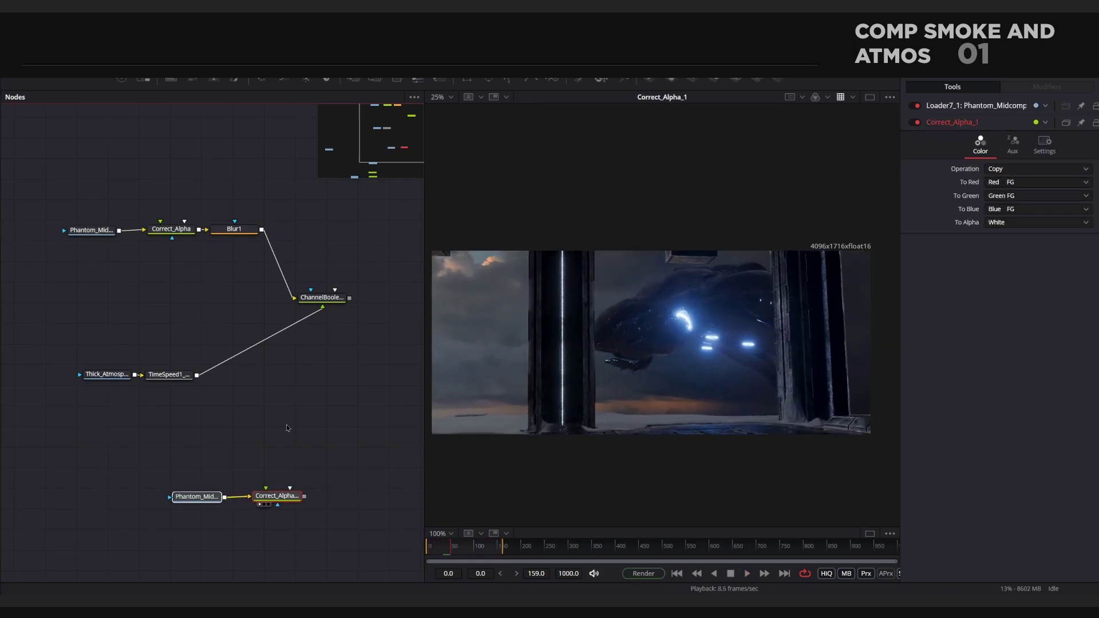
# Step: Add a new Merge node fed by the Channel Booleans output
pyautogui.moveTo(379, 380); pyautogui.dragTo(345, 376)
pyautogui.hotkey('shift', 'space')
pyautogui.write('Blur')
pyautogui.press('BackSpace')
pyautogui.press('BackSpace')
pyautogui.press('BackSpace')
pyautogui.press('BackSpace')
pyautogui.write('merge')
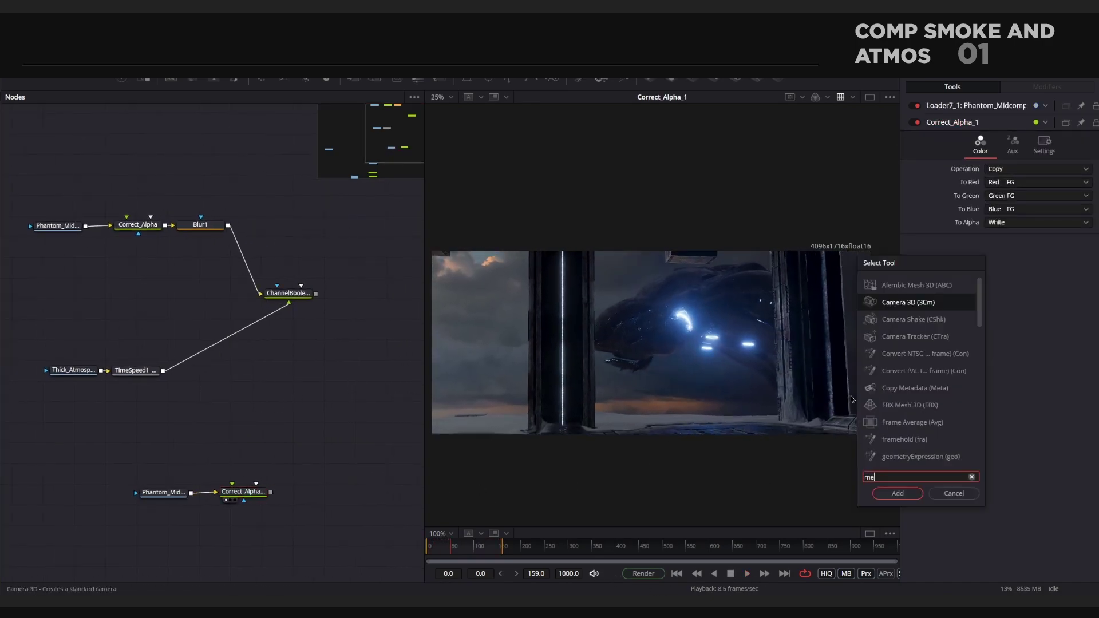
pyautogui.click(898, 493)
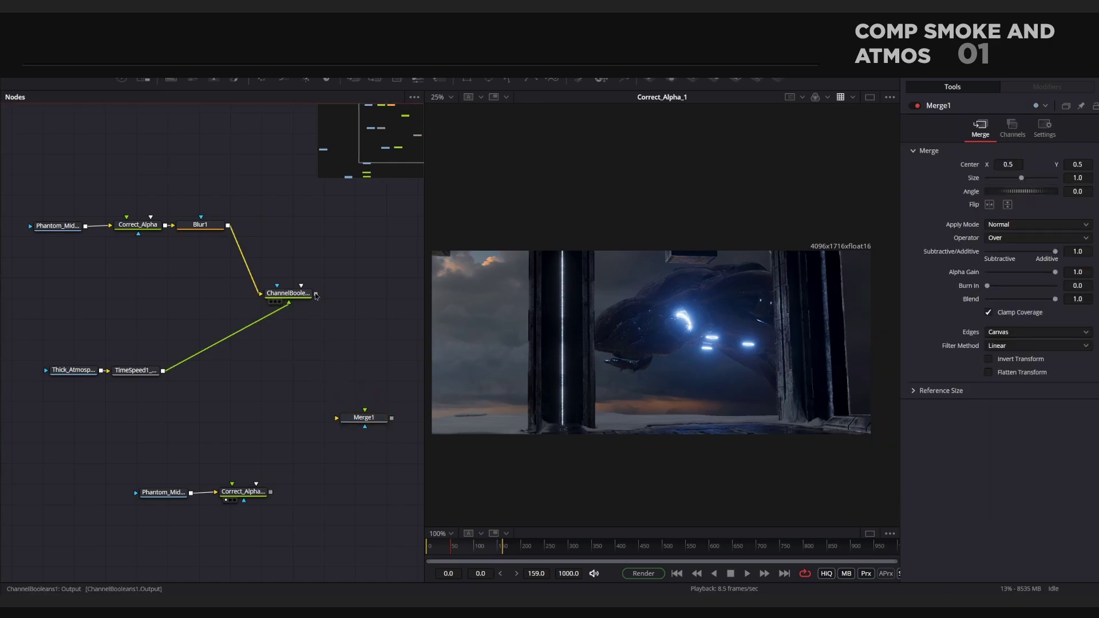
pyautogui.press('alt')
pyautogui.moveTo(329, 331); pyautogui.dragTo(362, 420)
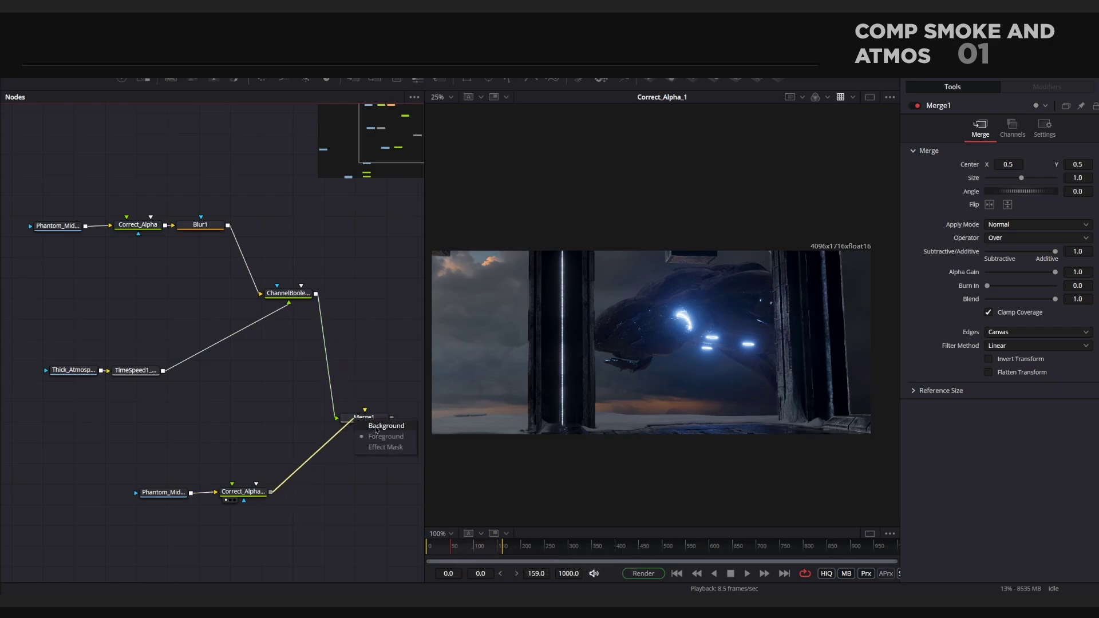
# Step: Move the plate nodes up and select the six atmosphere-chain nodes, searching for 'under'
pyautogui.moveTo(282, 529); pyautogui.dragTo(237, 229)
pyautogui.moveTo(248, 488); pyautogui.dragTo(285, 430)
pyautogui.moveTo(321, 490); pyautogui.dragTo(25, 257)
pyautogui.hotkey('shift', 'space')
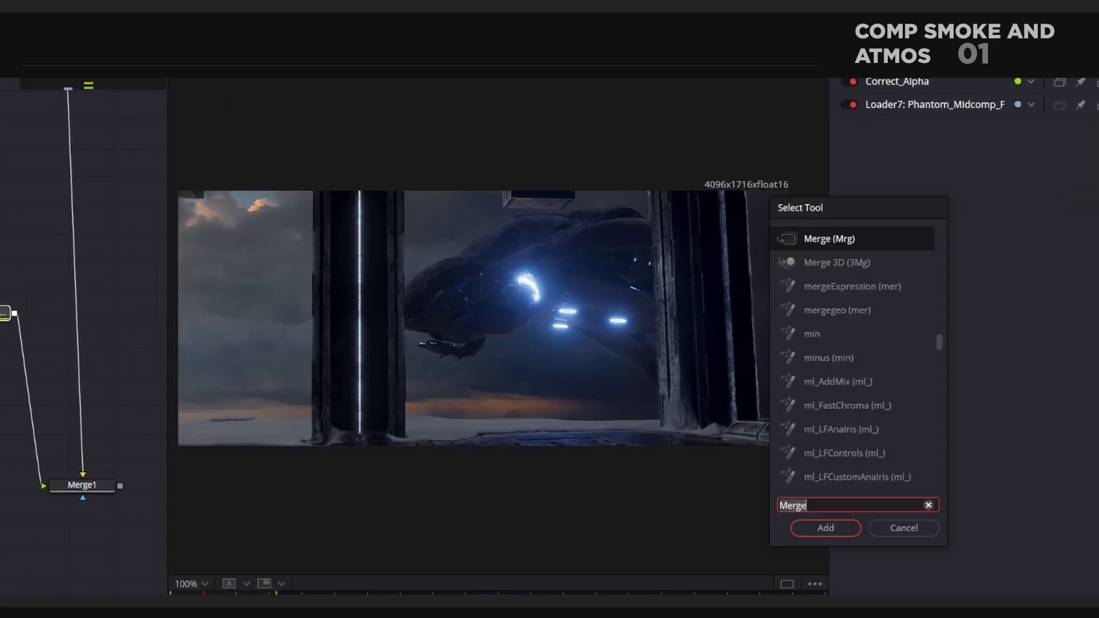
pyautogui.write('under')
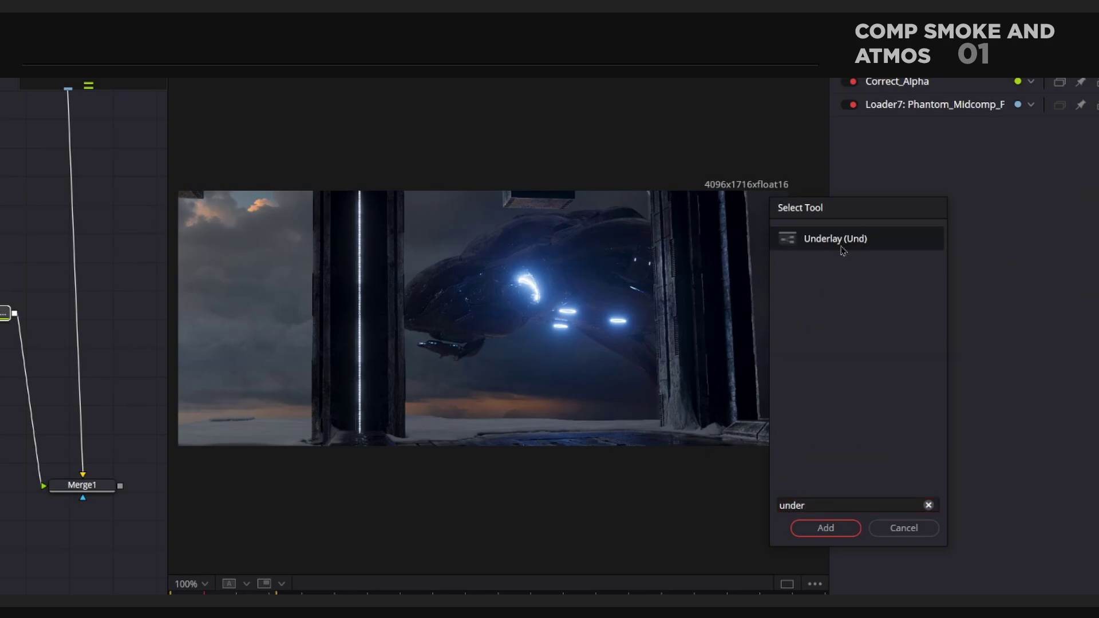
# Step: Wrap the selection in an Underlay and set Merge1's Alpha Gain to 0
pyautogui.press('Return')
pyautogui.click(81, 485)
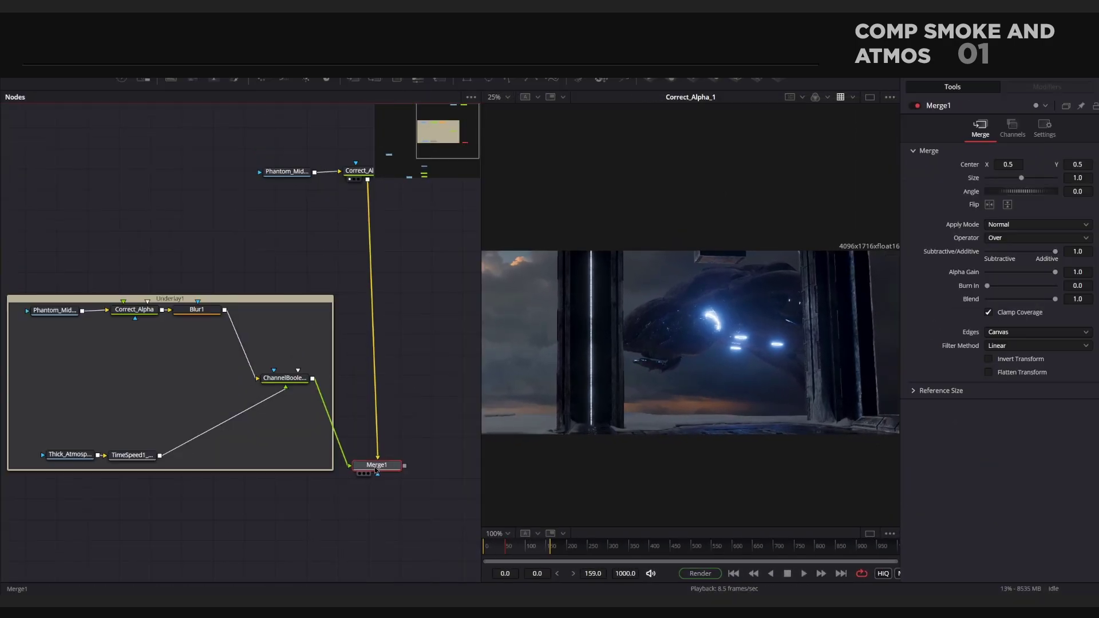
pyautogui.moveTo(388, 473); pyautogui.dragTo(687, 344)
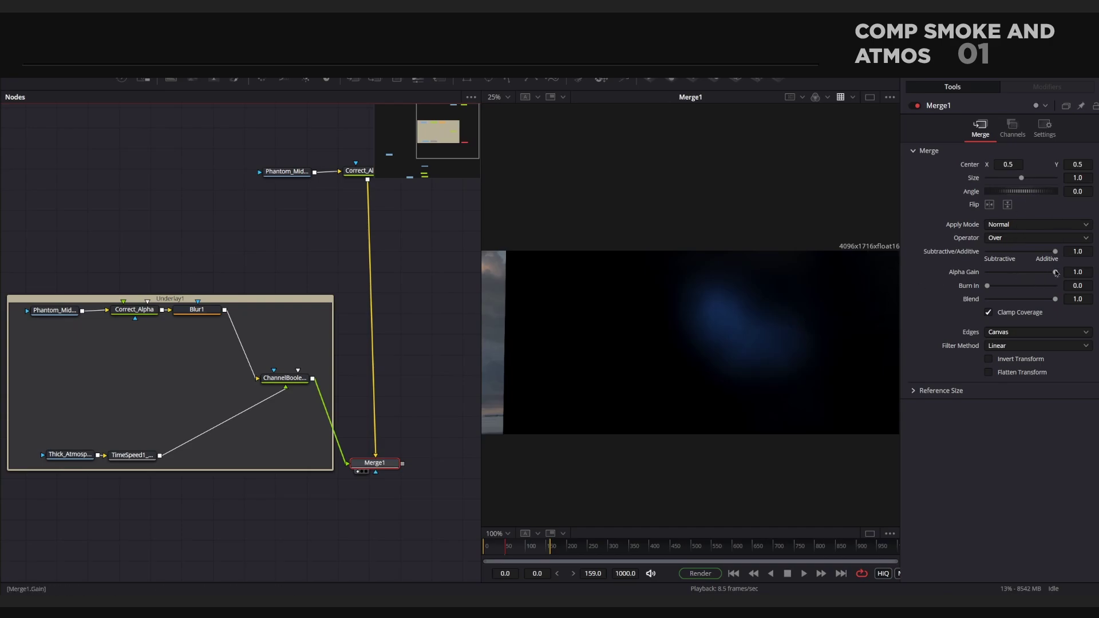
pyautogui.moveTo(1056, 273); pyautogui.dragTo(954, 281)
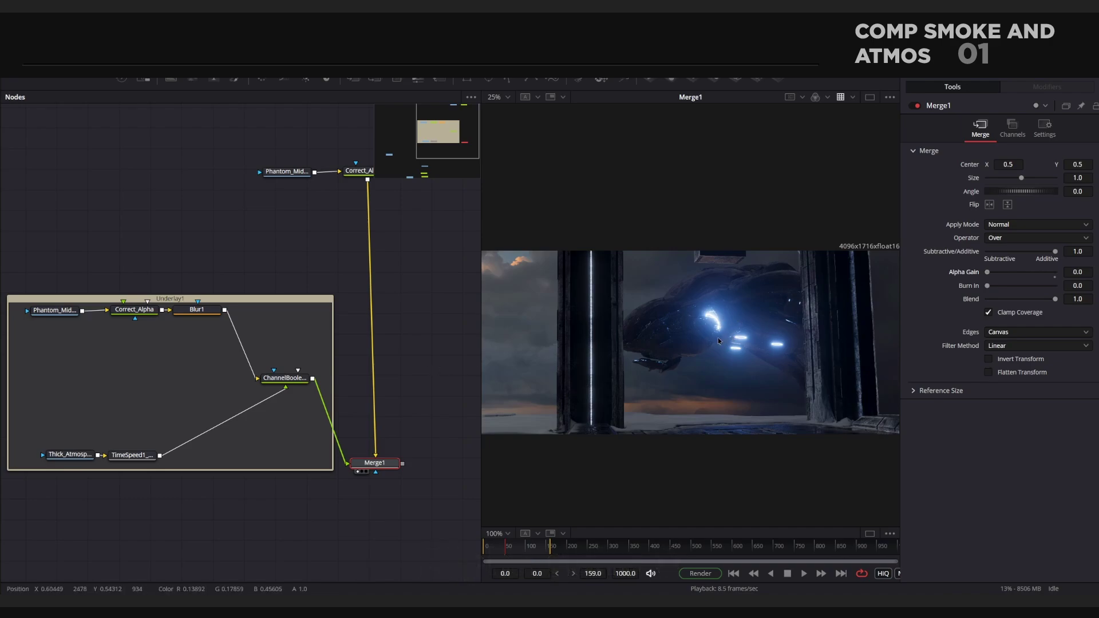
# Step: Select the TimeSpeed-to-ChannelBooleans link and search for a color corrector to insert
pyautogui.moveTo(271, 263); pyautogui.dragTo(303, 251)
pyautogui.click(249, 412)
pyautogui.moveTo(249, 412); pyautogui.dragTo(254, 385)
pyautogui.click(241, 394)
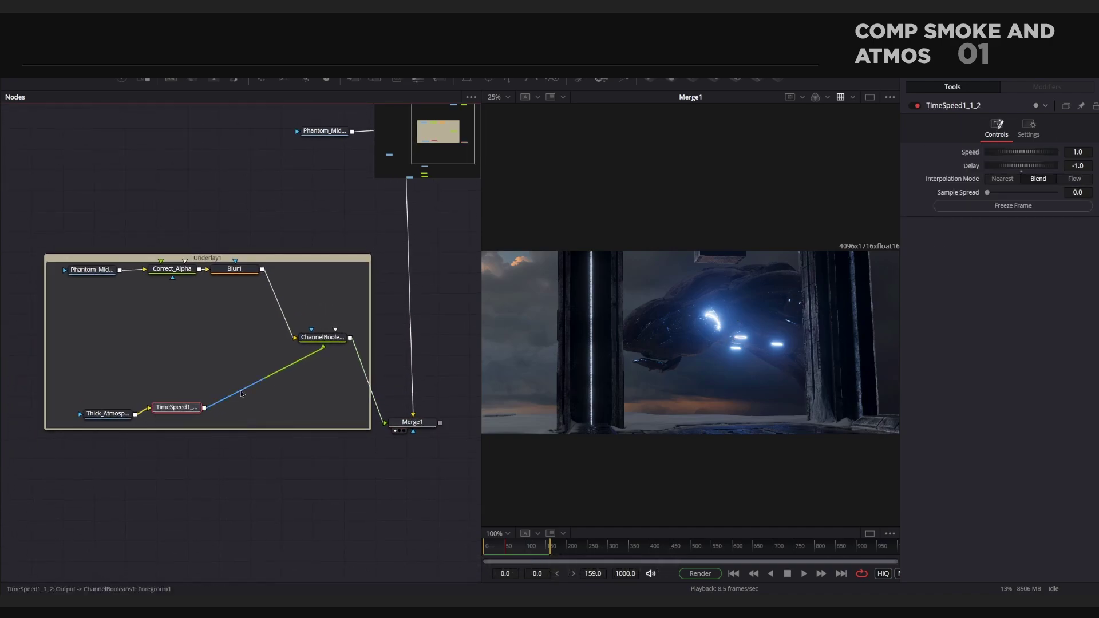
pyautogui.hotkey('shift', 'space')
pyautogui.write('color corrector')
# Step: Insert ColorCorrector1 on the link with Contrast 1.104 and Gain 1.168
pyautogui.press('Return')
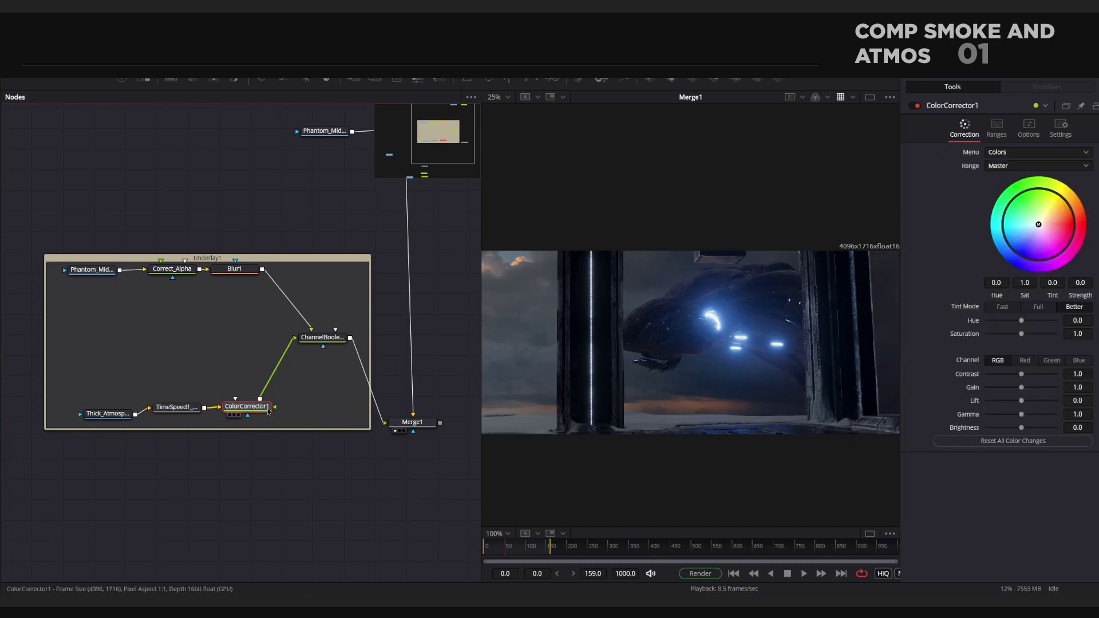
pyautogui.moveTo(263, 410); pyautogui.dragTo(736, 364)
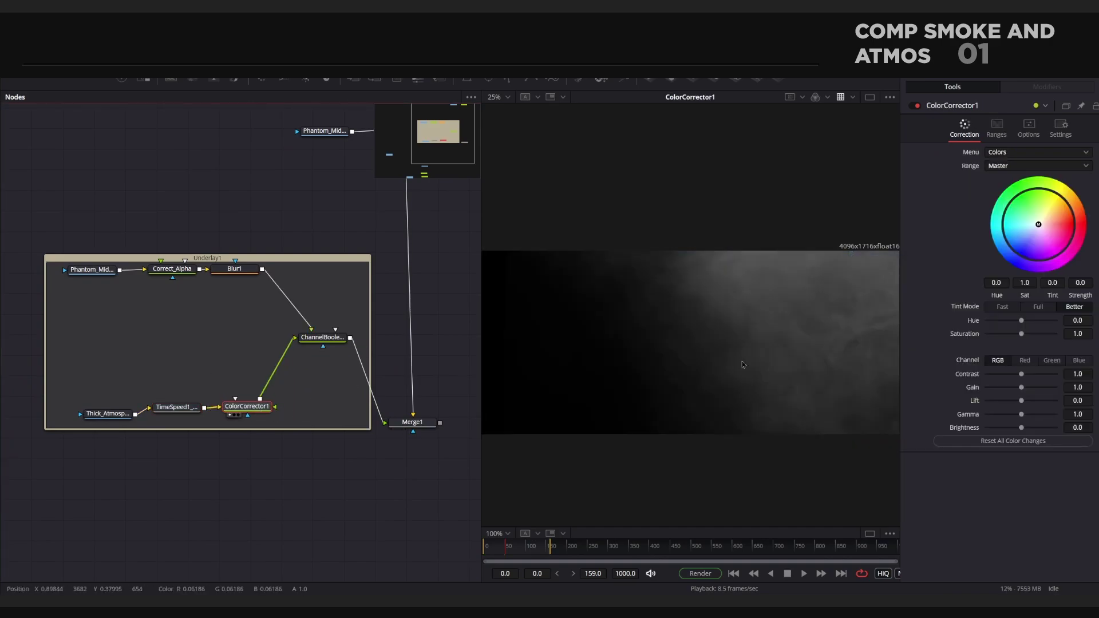
pyautogui.moveTo(1021, 378); pyautogui.dragTo(1025, 377)
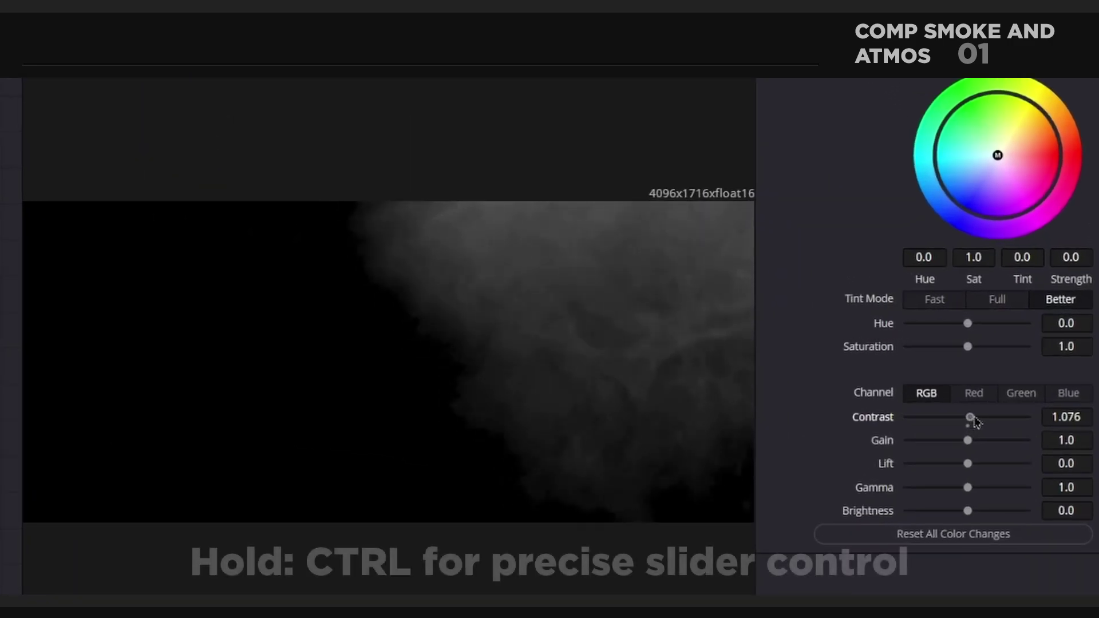
pyautogui.moveTo(976, 423); pyautogui.dragTo(992, 448)
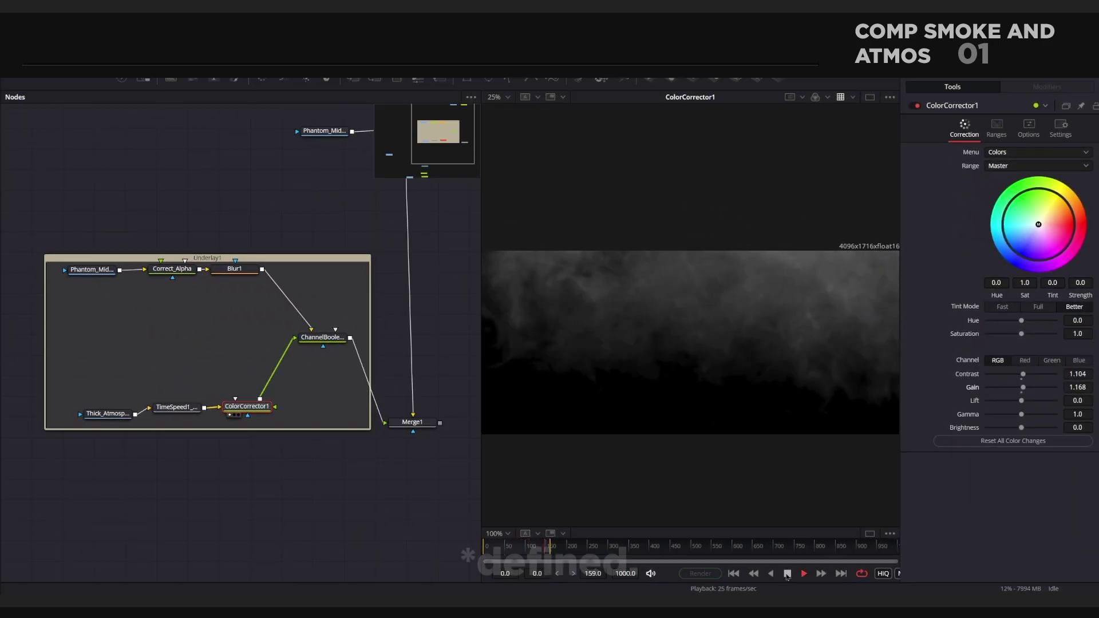
# Step: Stop playback, return to around frame 100, and view Merge1's composite
pyautogui.click(784, 574)
pyautogui.moveTo(548, 553); pyautogui.dragTo(523, 554)
pyautogui.click(414, 424)
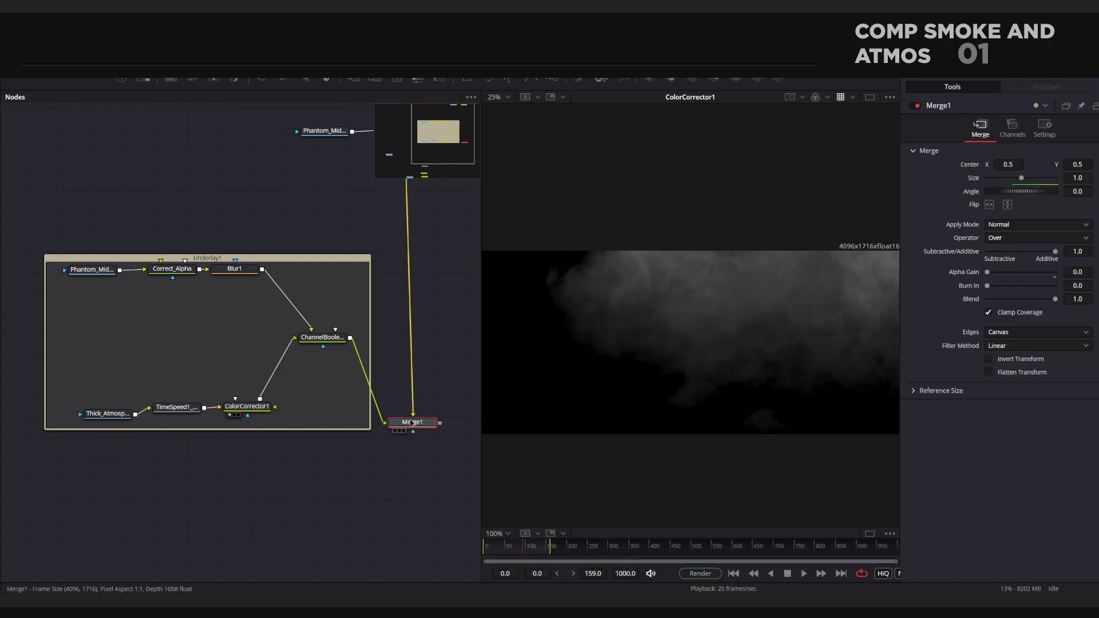
pyautogui.press('1')
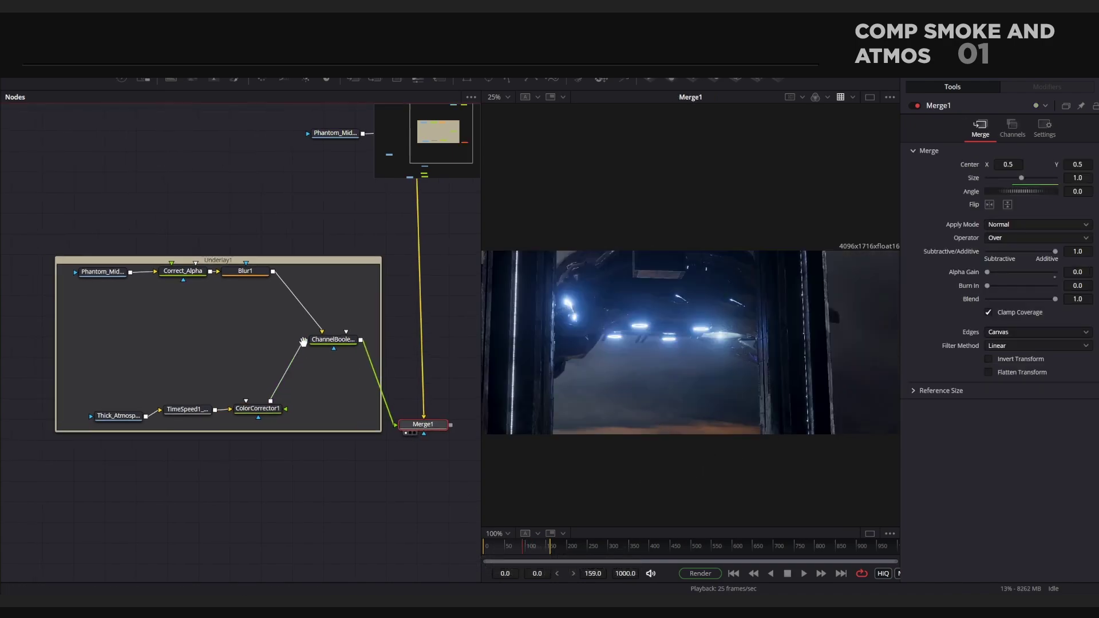
# Step: Add ColorCorrector2 after Blur1 and raise its Gain to about 1.57
pyautogui.moveTo(252, 272); pyautogui.dragTo(259, 274)
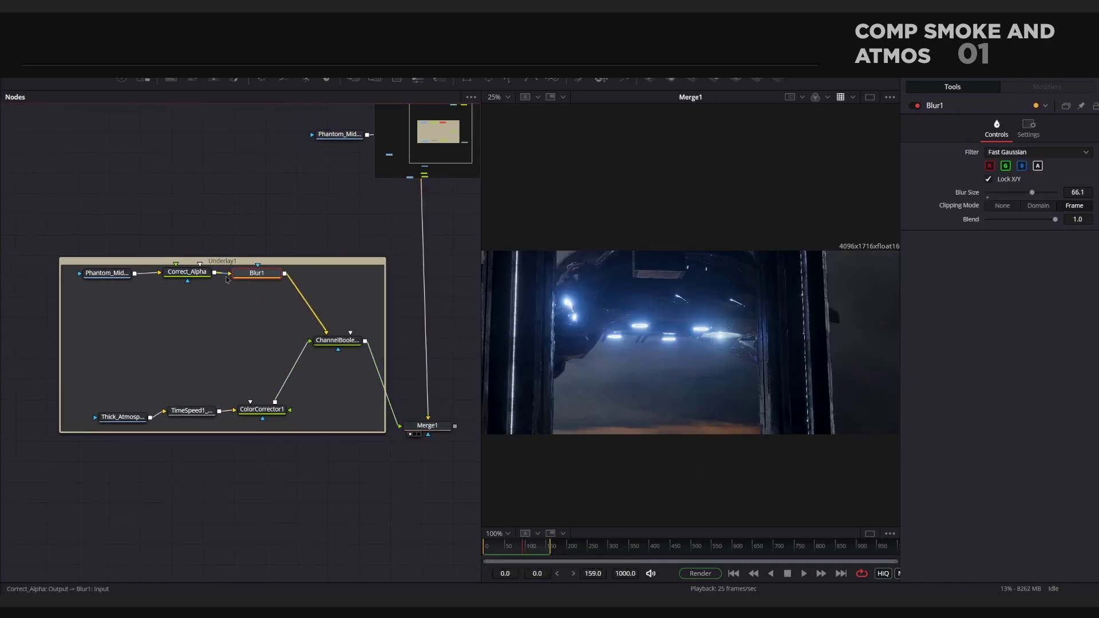
pyautogui.hotkey('shift', 'space')
pyautogui.write('Color Corrector')
pyautogui.write('colo')
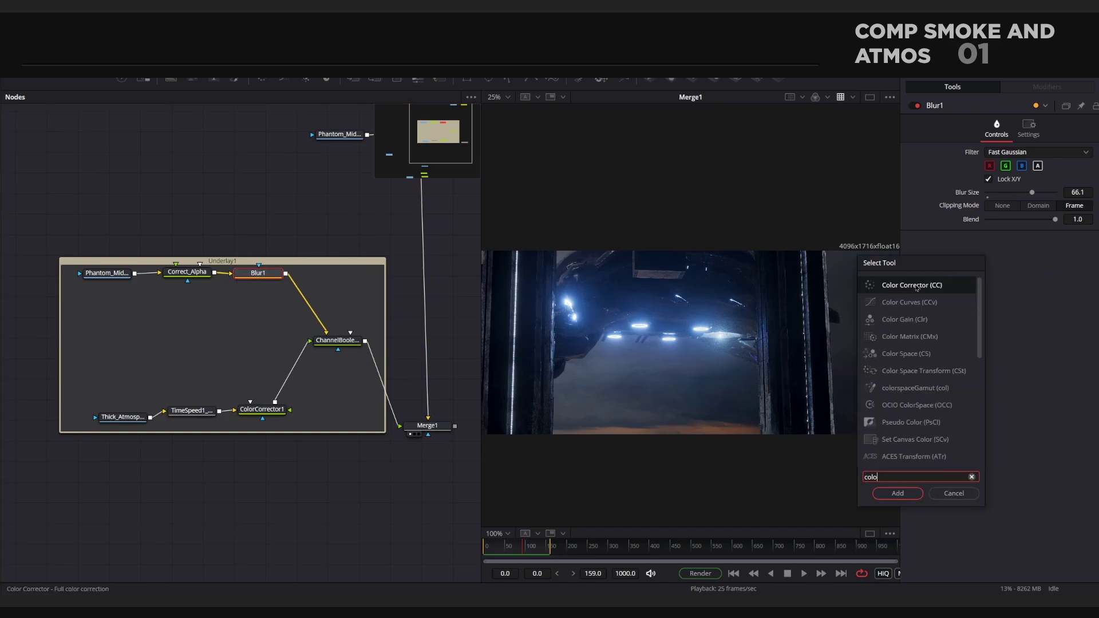
pyautogui.write('r corrector')
pyautogui.press('Return')
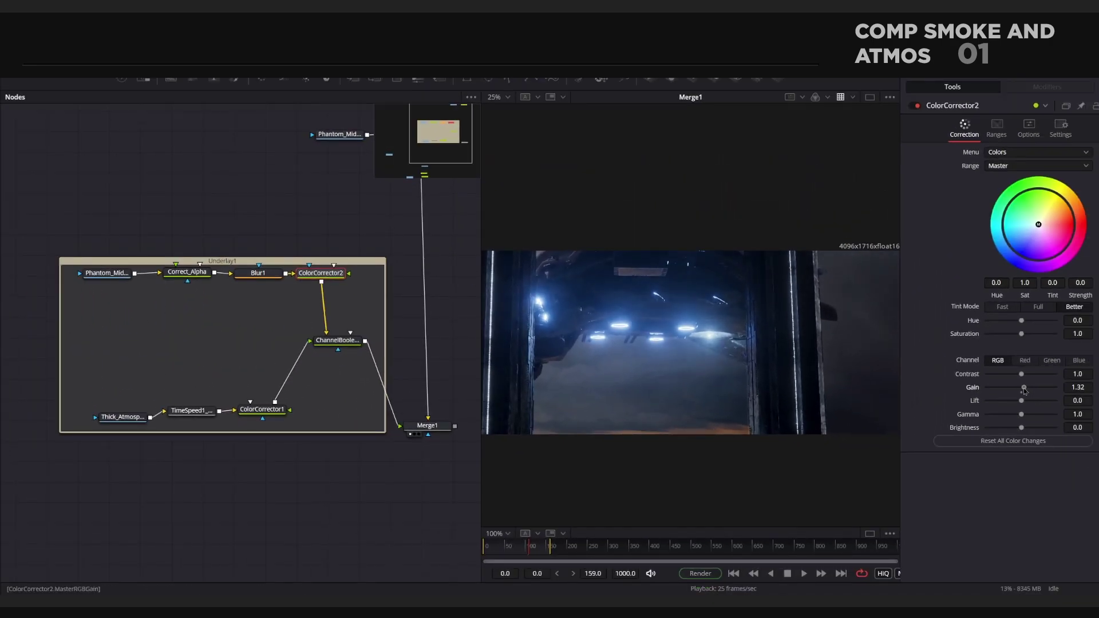
pyautogui.moveTo(1025, 391); pyautogui.dragTo(1030, 392)
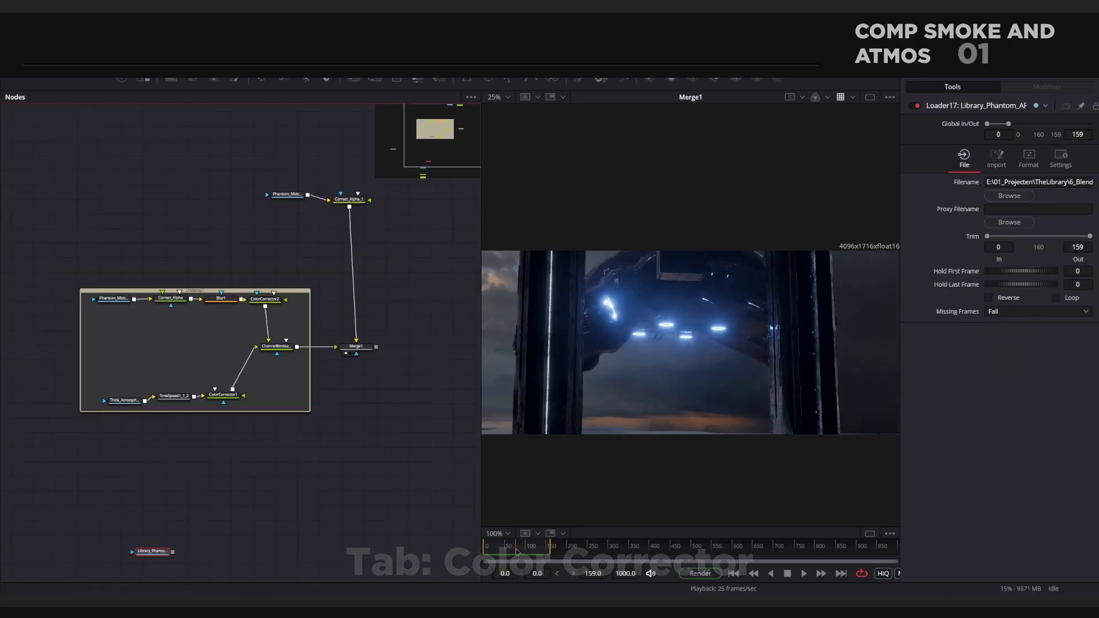
# Step: Scrub to around frame 73 and move the plate and alpha correction nodes up
pyautogui.click(528, 549)
pyautogui.moveTo(528, 550); pyautogui.dragTo(517, 550)
pyautogui.scroll(3, 392, 284)
pyautogui.moveTo(392, 285); pyautogui.dragTo(194, 228)
pyautogui.moveTo(343, 267); pyautogui.dragTo(343, 162)
# Step: Copy and paste the underlay group above the original and view its Color Corrector
pyautogui.moveTo(319, 519); pyautogui.dragTo(71, 354)
pyautogui.hotkey('ctrl', 'c')
pyautogui.hotkey('ctrl', 'v')
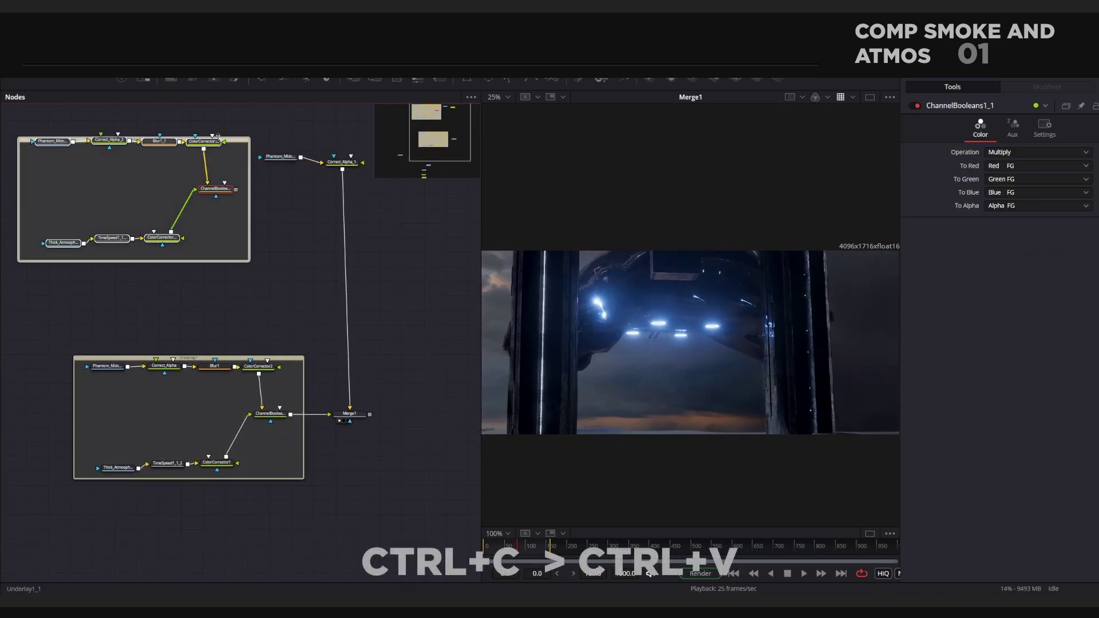
pyautogui.moveTo(237, 138); pyautogui.dragTo(285, 203)
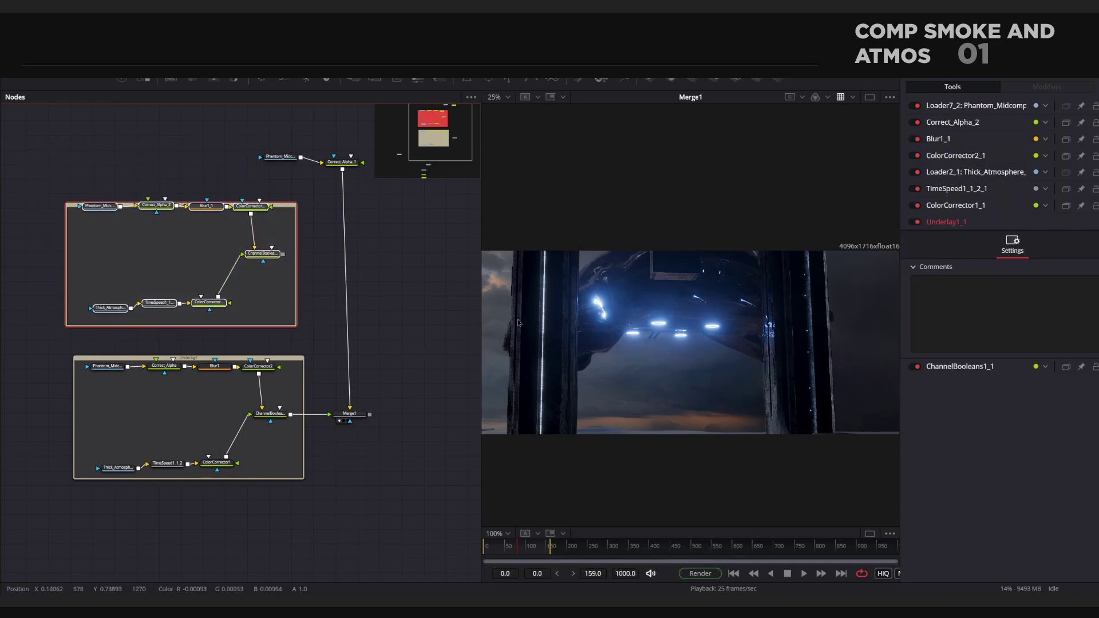
pyautogui.click(260, 212)
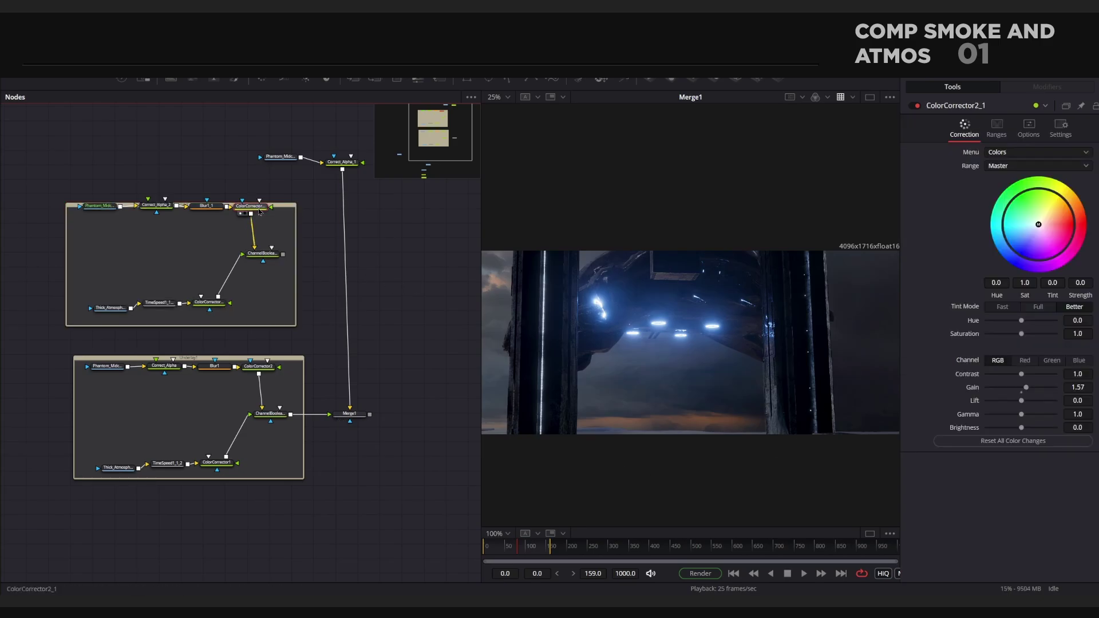
pyautogui.press('1')
pyautogui.moveTo(259, 212); pyautogui.dragTo(257, 216)
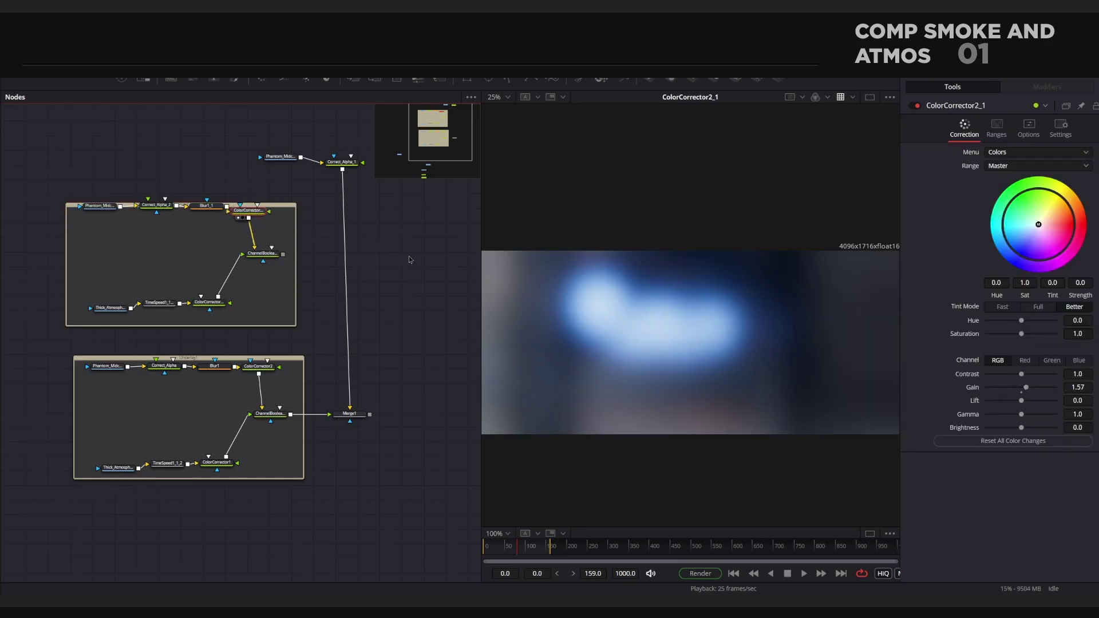
# Step: Set Blur1_1's Blur Size to 250
pyautogui.click(206, 206)
pyautogui.moveTo(1037, 193); pyautogui.dragTo(1054, 194)
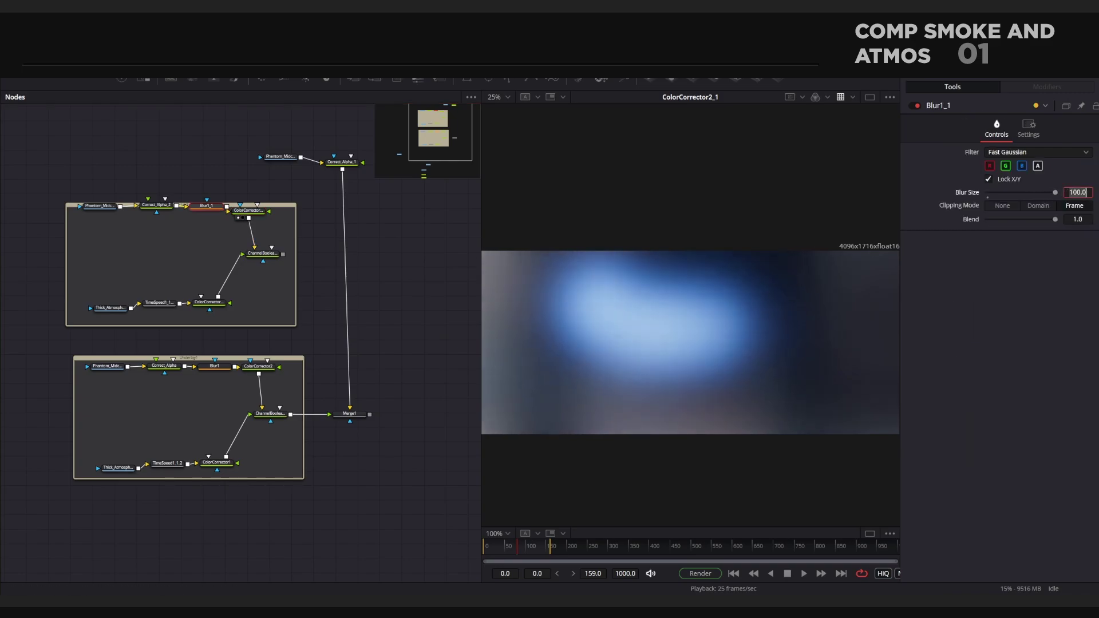
pyautogui.press('Tab')
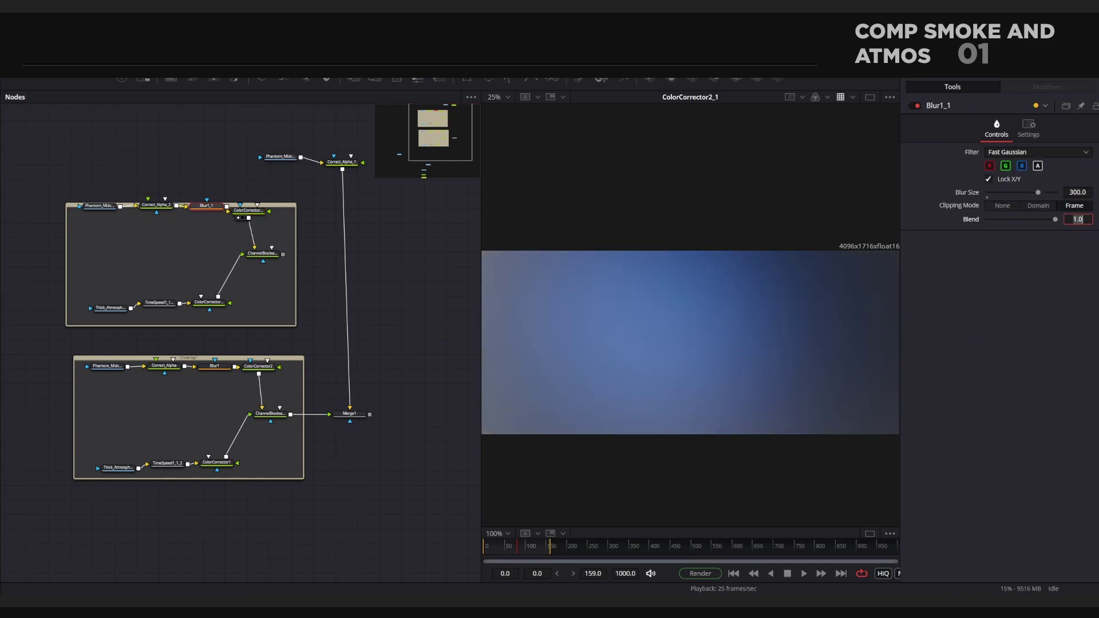
pyautogui.click(1079, 192)
pyautogui.write('250')
pyautogui.press('Tab')
# Step: Compare the duplicate and original ChannelBooleans outputs in the viewer on different frames
pyautogui.click(269, 255)
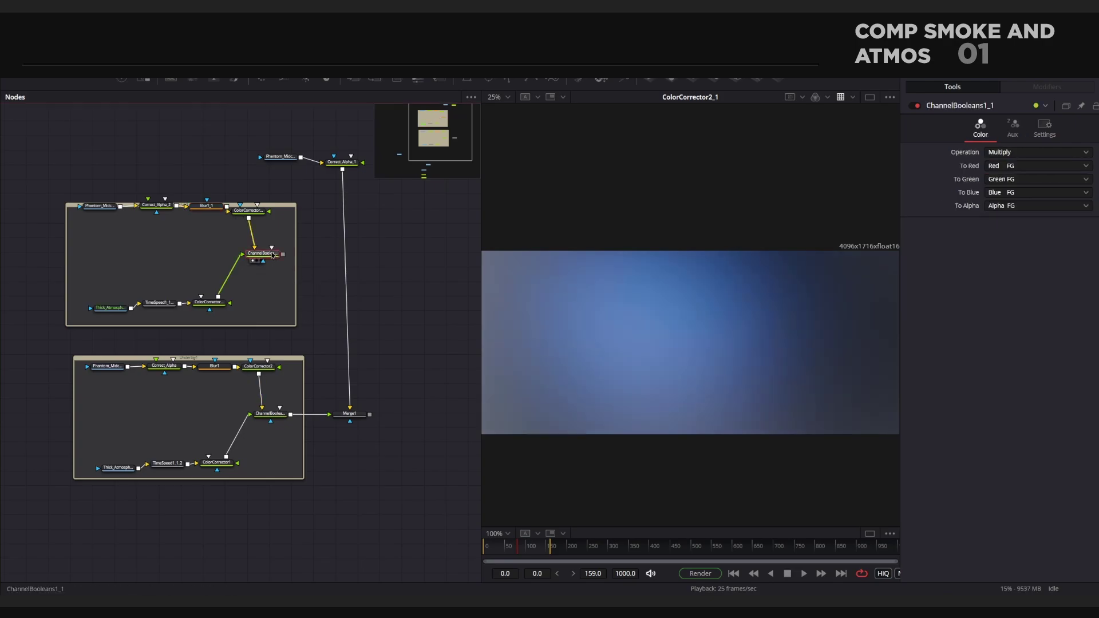
pyautogui.press('1')
pyautogui.moveTo(274, 258); pyautogui.dragTo(273, 267)
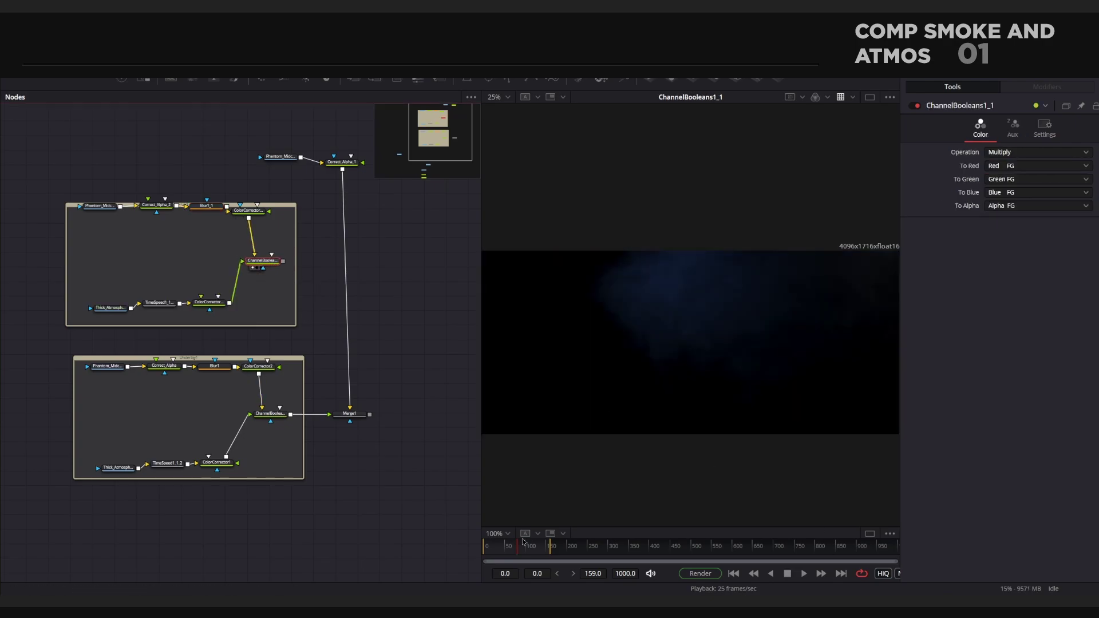
pyautogui.moveTo(527, 546); pyautogui.dragTo(529, 547)
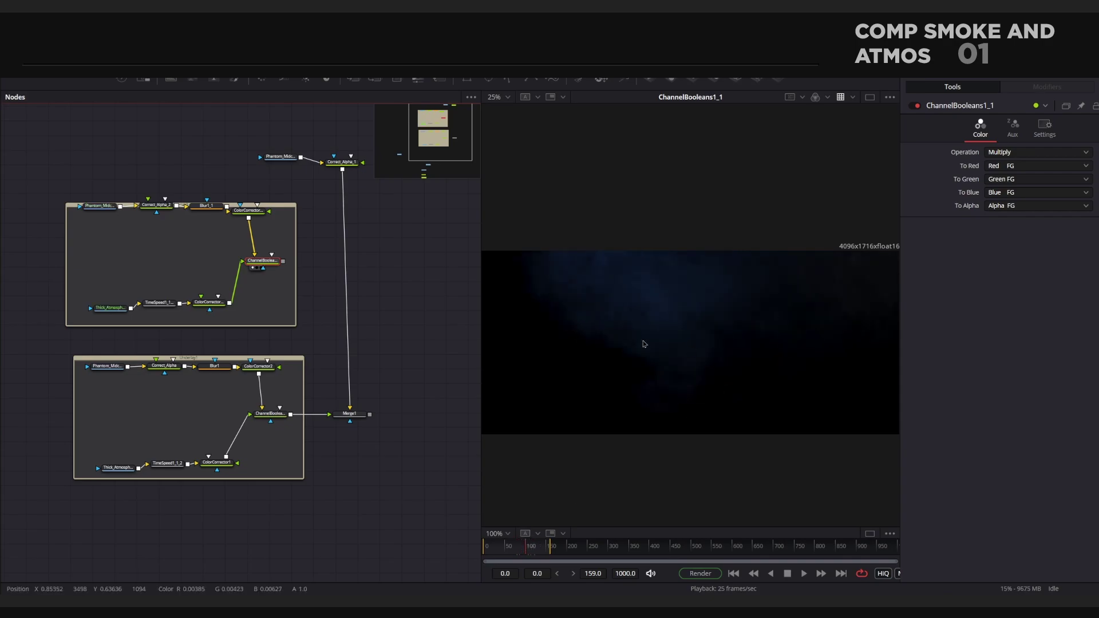
pyautogui.click(332, 252)
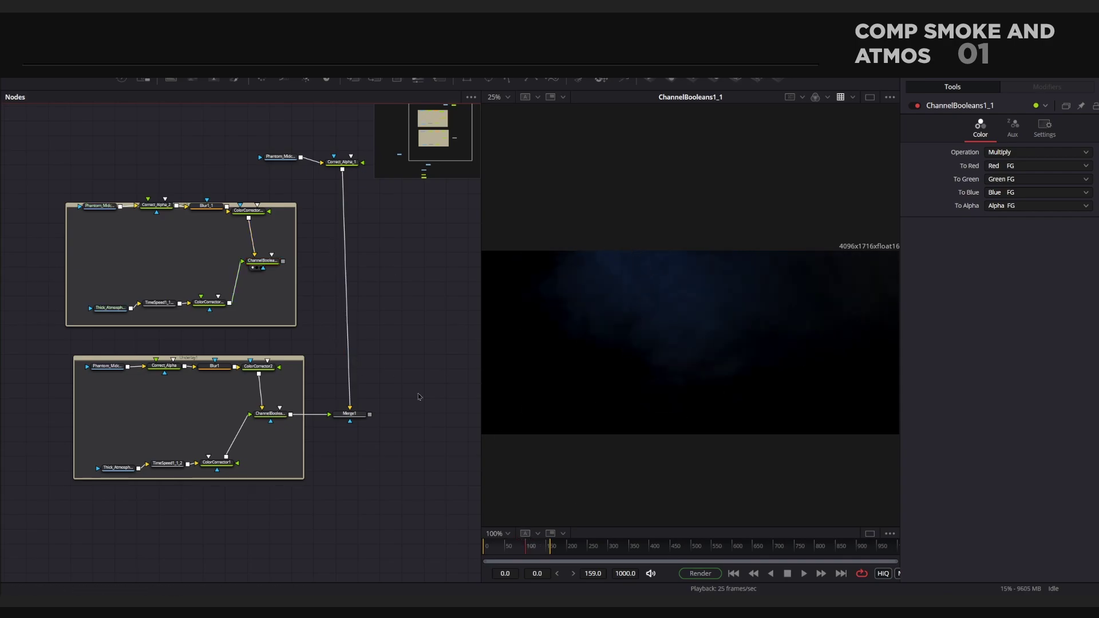
pyautogui.press('1')
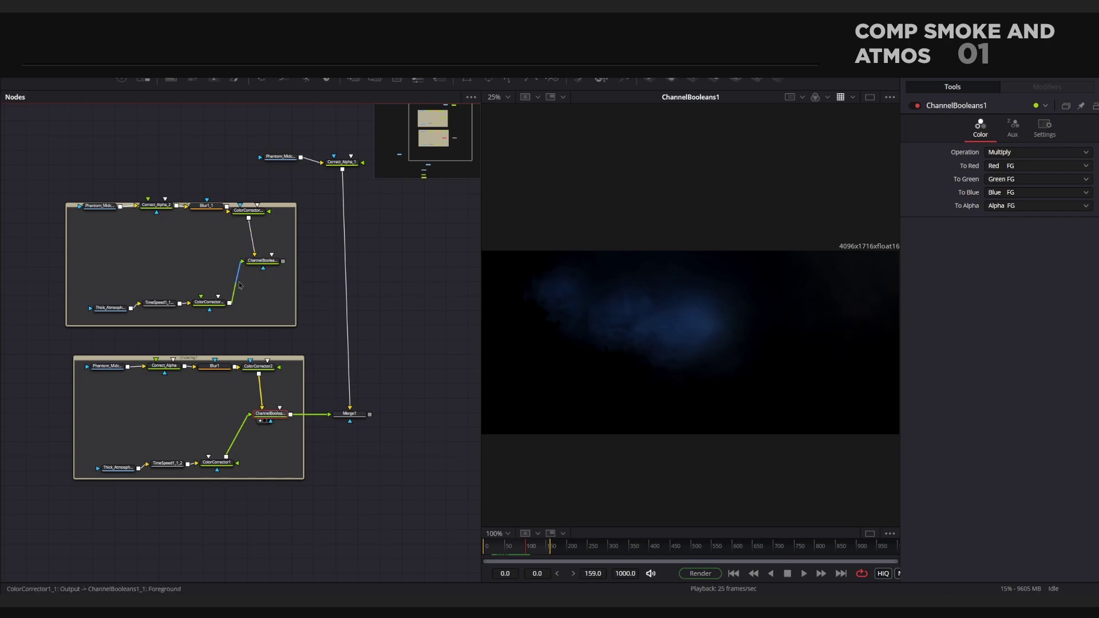
pyautogui.click(270, 263)
pyautogui.press('1')
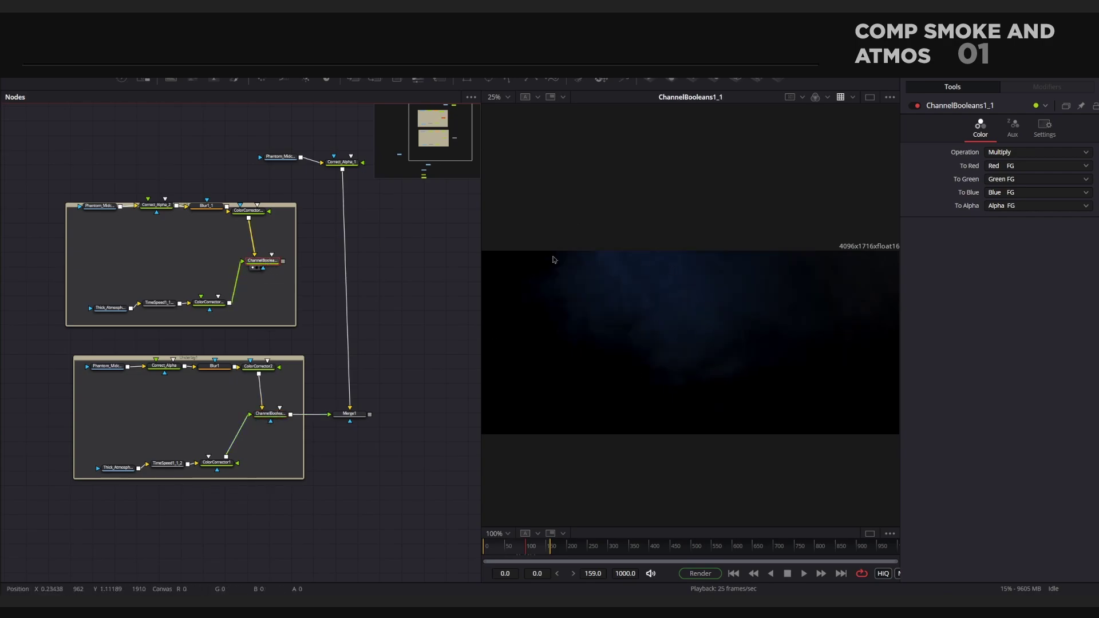
# Step: Insert Merge2 on the plate's link to Merge1, with the duplicate atmosphere as foreground
pyautogui.hotkey('shift', 'space')
pyautogui.write('merge')
pyautogui.click(898, 493)
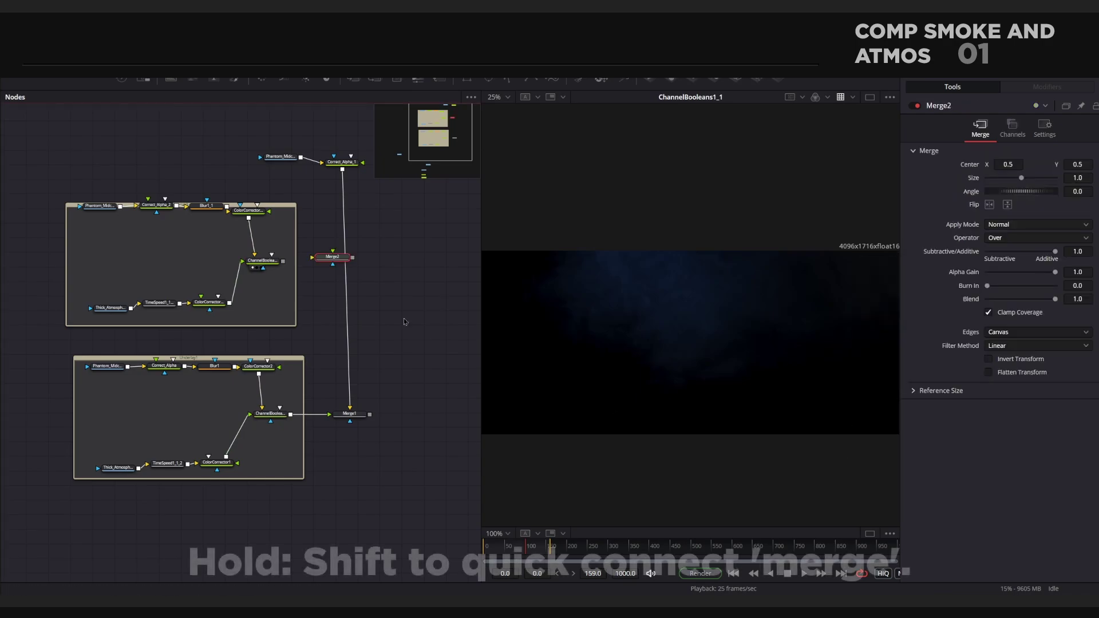
pyautogui.keyDown('shift'); pyautogui.click(342, 258); pyautogui.keyUp('shift')
pyautogui.moveTo(283, 261); pyautogui.dragTo(351, 274)
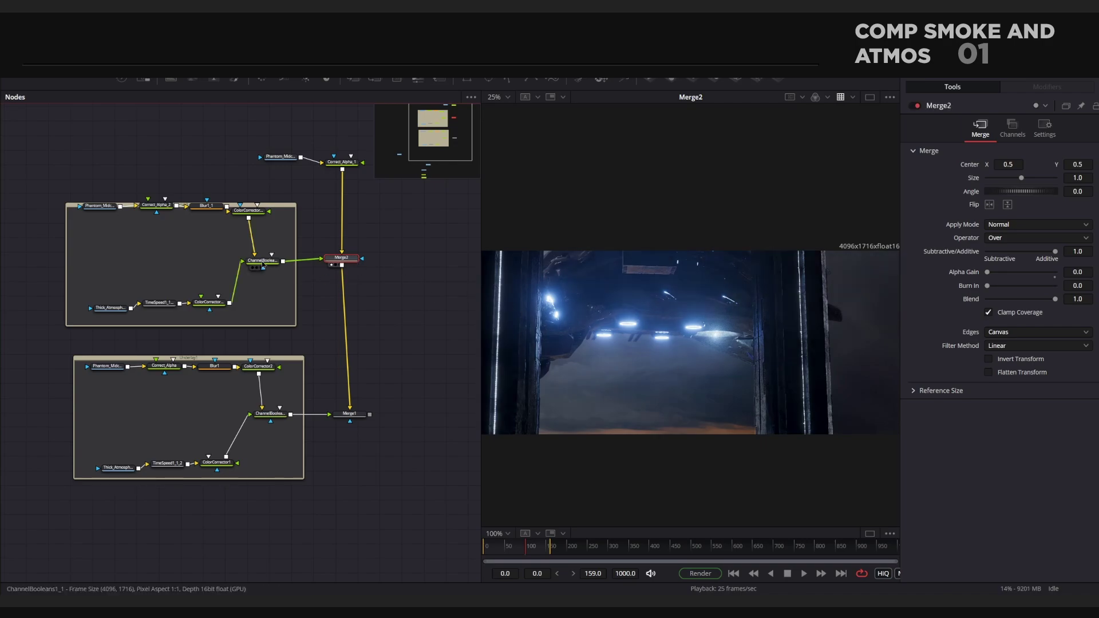
pyautogui.click(262, 261)
pyautogui.click(253, 211)
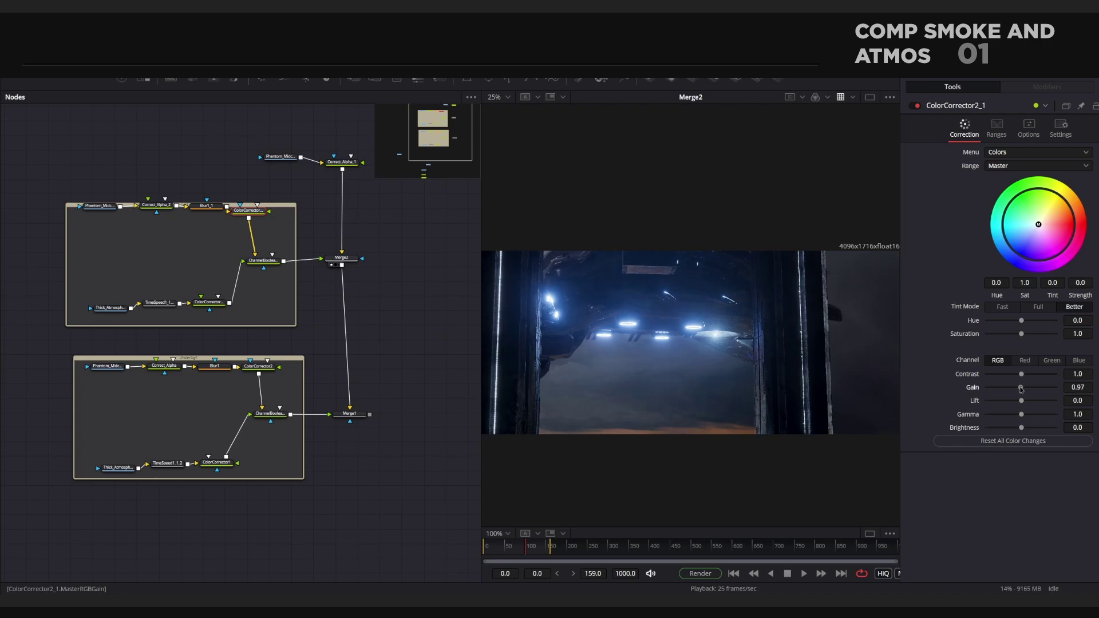
pyautogui.click(349, 260)
pyautogui.click(349, 260)
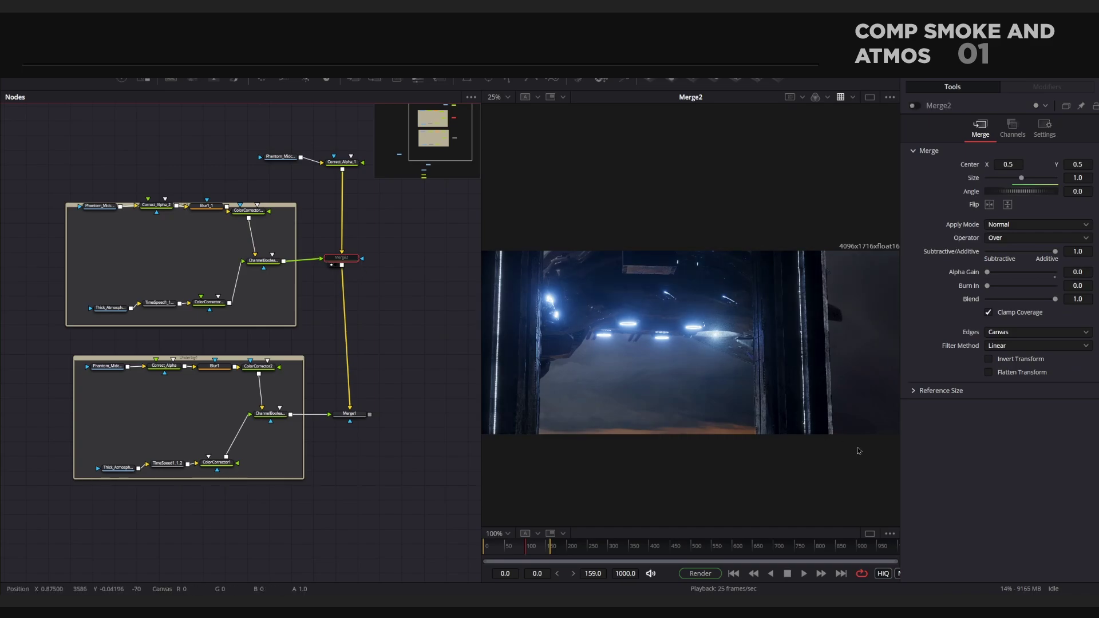
# Step: Move the Phantom loader and Correct_Alpha_1 nodes higher in the flow
pyautogui.scroll(3, 256, 227)
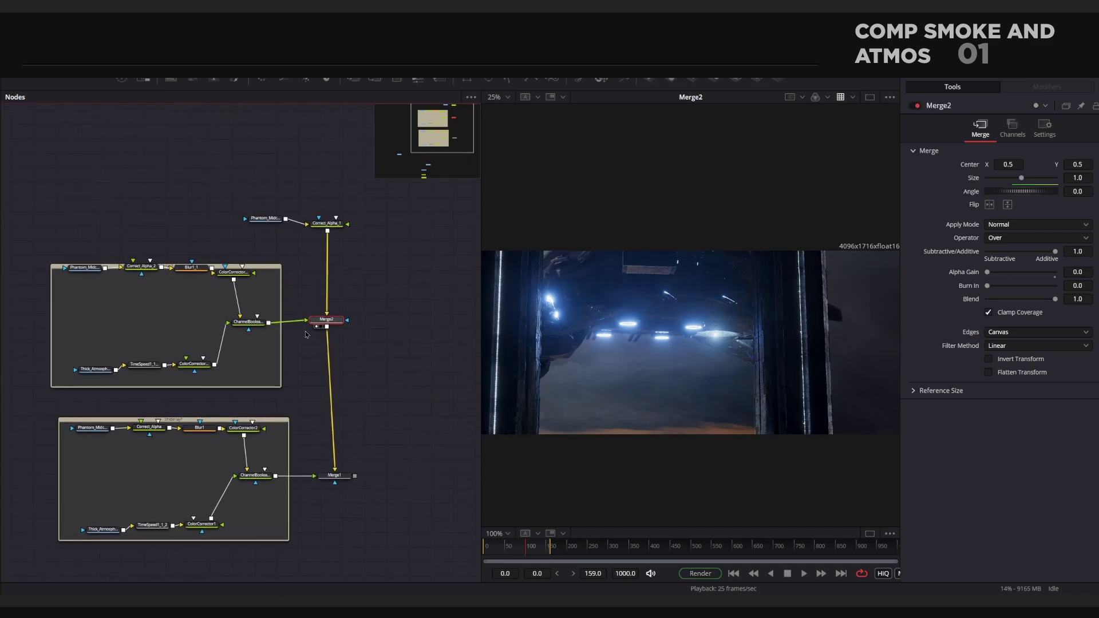
pyautogui.moveTo(366, 194); pyautogui.dragTo(227, 235)
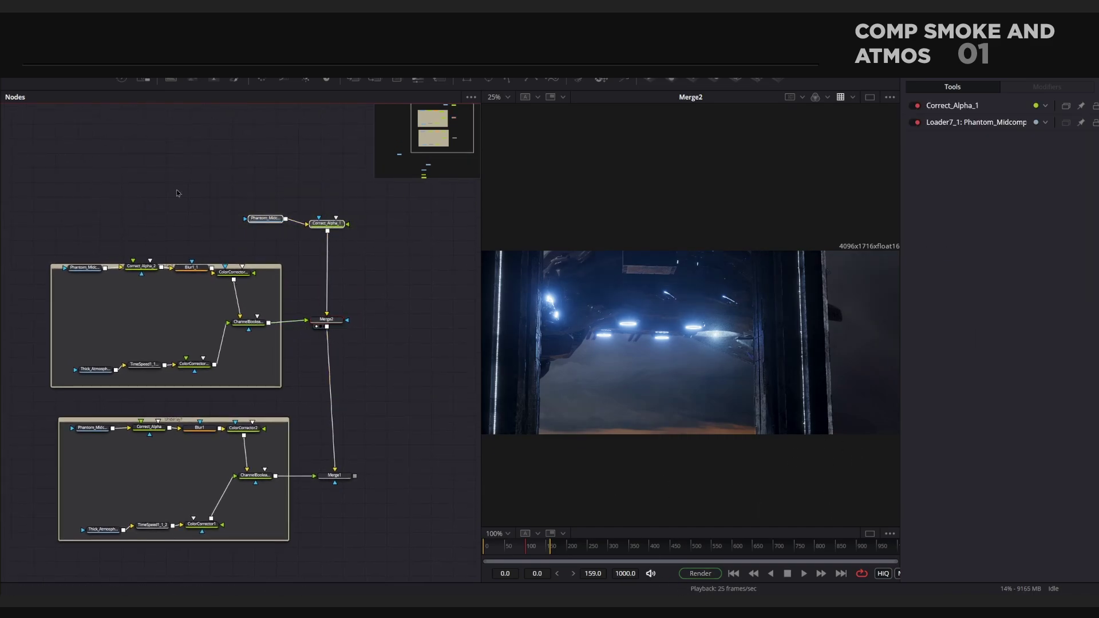
pyautogui.moveTo(328, 224); pyautogui.dragTo(327, 116)
pyautogui.scroll(3, 310, 320)
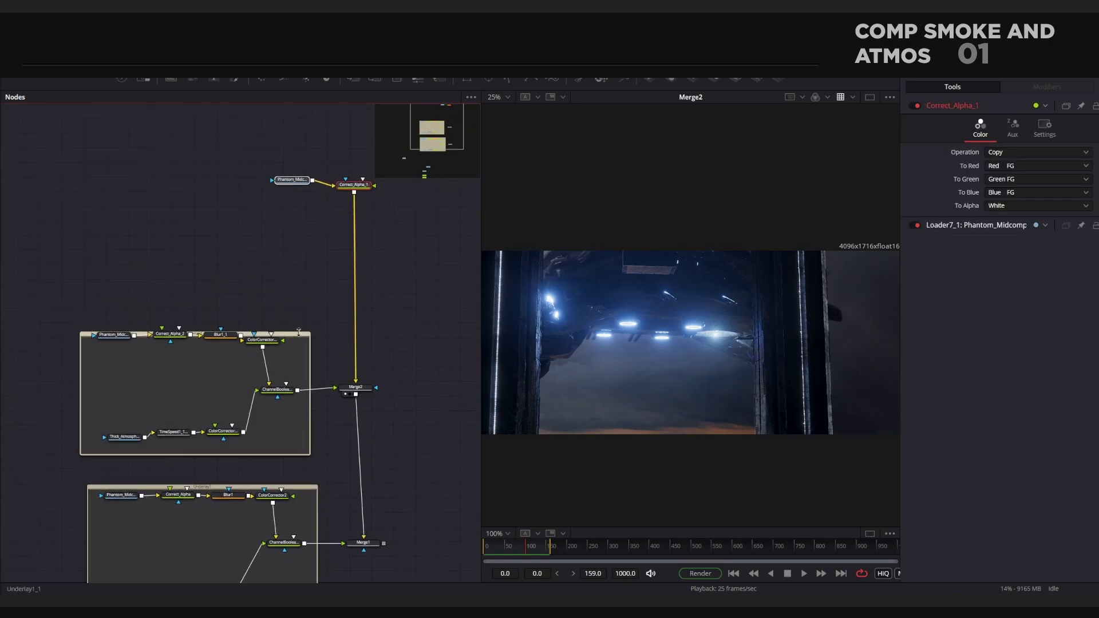
# Step: Duplicate the Underlay1_1 atmosphere group and strip its ChannelBooleans, color corrector and Phantom branch
pyautogui.click(297, 340)
pyautogui.hotkey('ctrl', 'c')
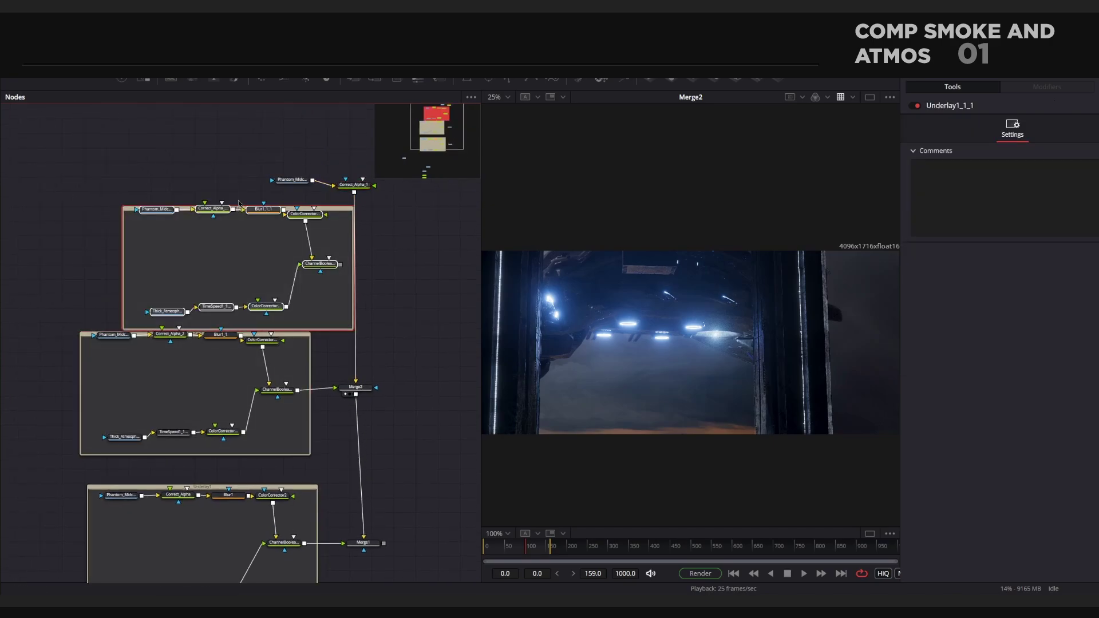
pyautogui.hotkey('ctrl', 'v')
pyautogui.moveTo(330, 214); pyautogui.dragTo(290, 209)
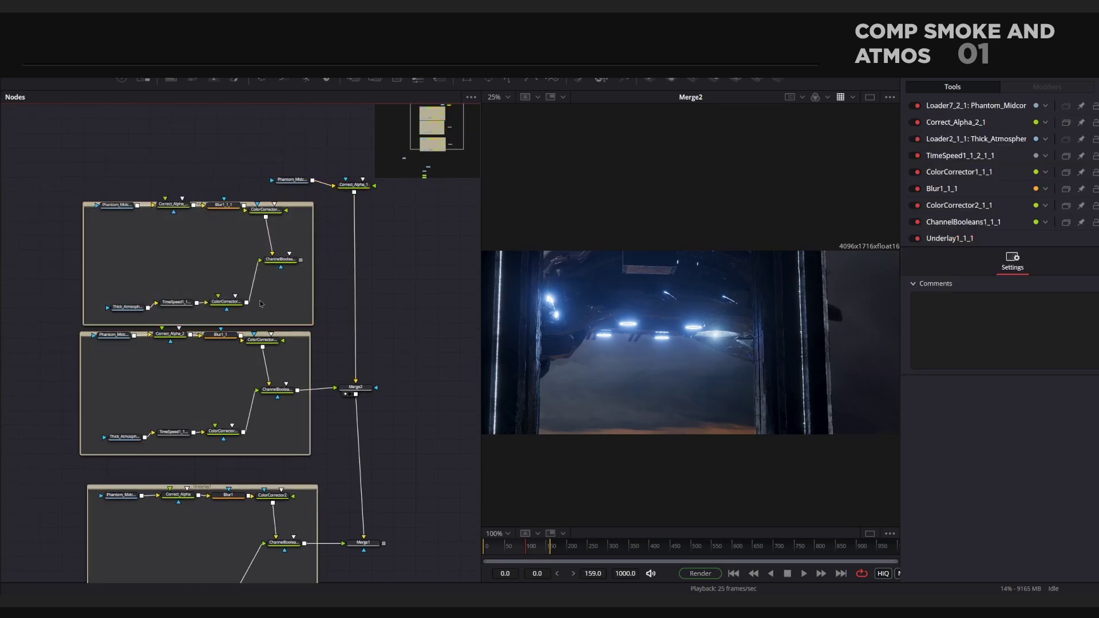
pyautogui.click(288, 262)
pyautogui.press('Delete')
pyautogui.click(268, 210)
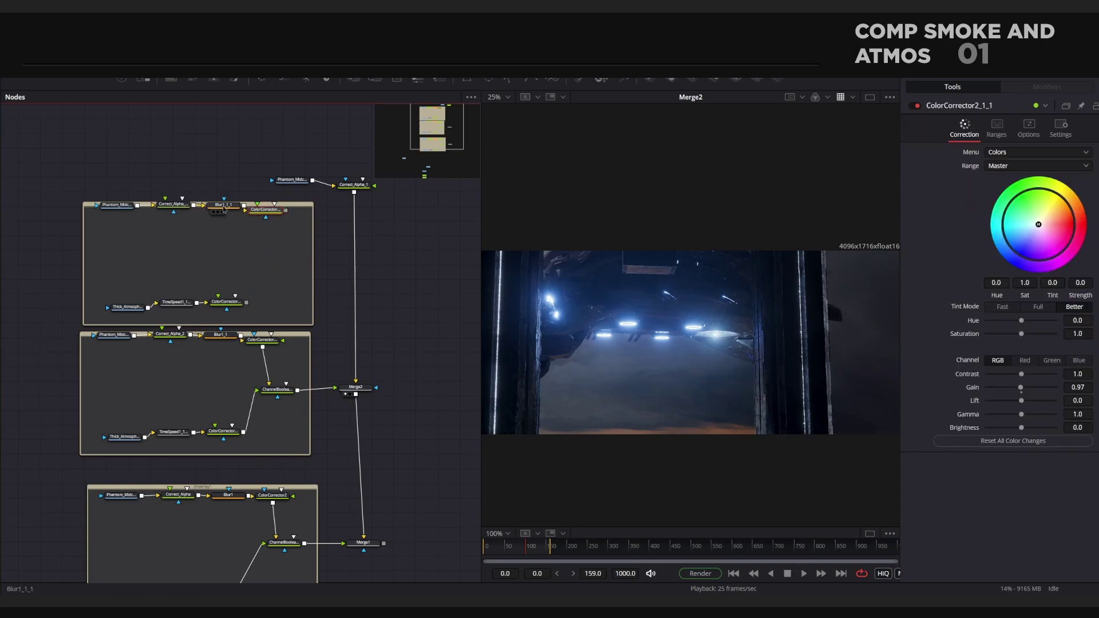
pyautogui.press('Delete')
pyautogui.click(225, 207)
pyautogui.moveTo(226, 225); pyautogui.dragTo(97, 200)
pyautogui.press('Delete')
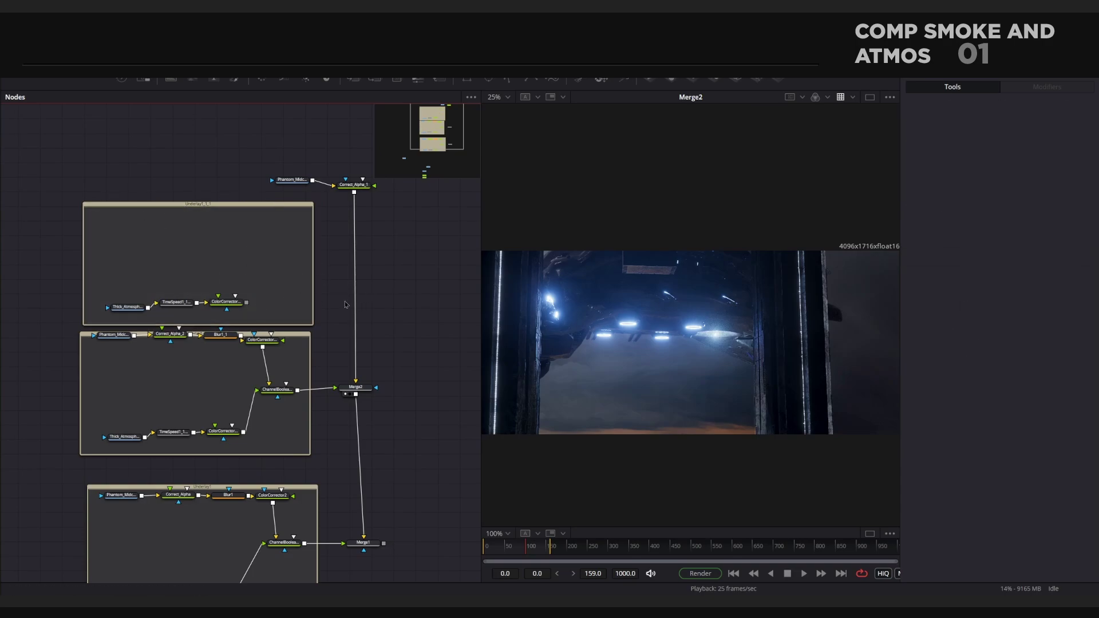
# Step: Insert Merge3 above Merge2 with the copied atmosphere branch as its foreground
pyautogui.hotkey('shift', 'space')
pyautogui.write('merg')
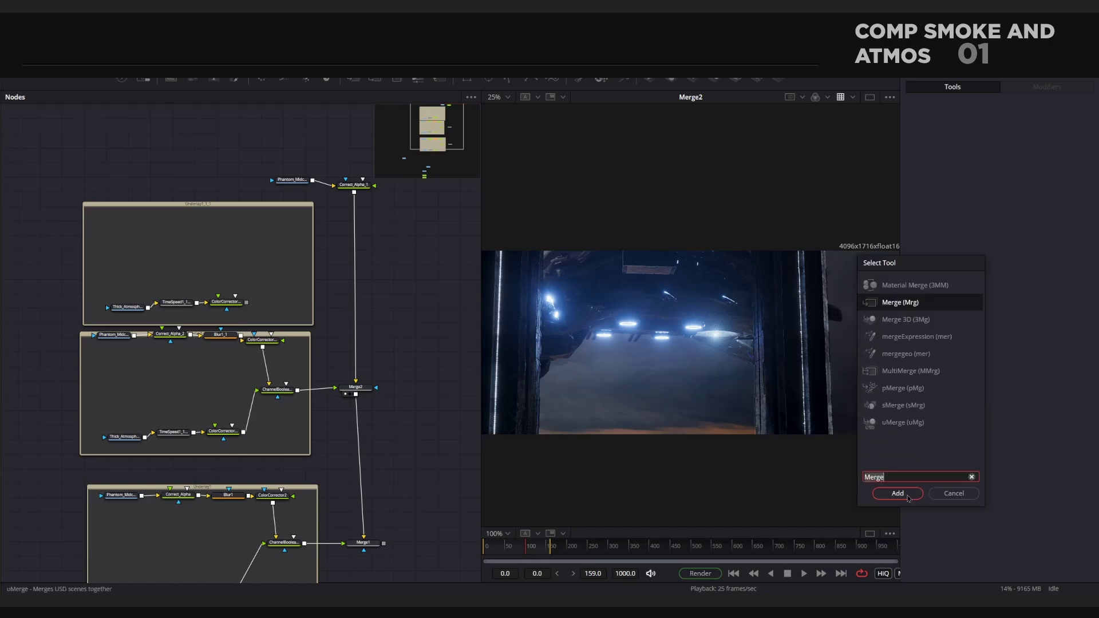
pyautogui.doubleClick(901, 305)
pyautogui.moveTo(339, 299); pyautogui.dragTo(355, 281)
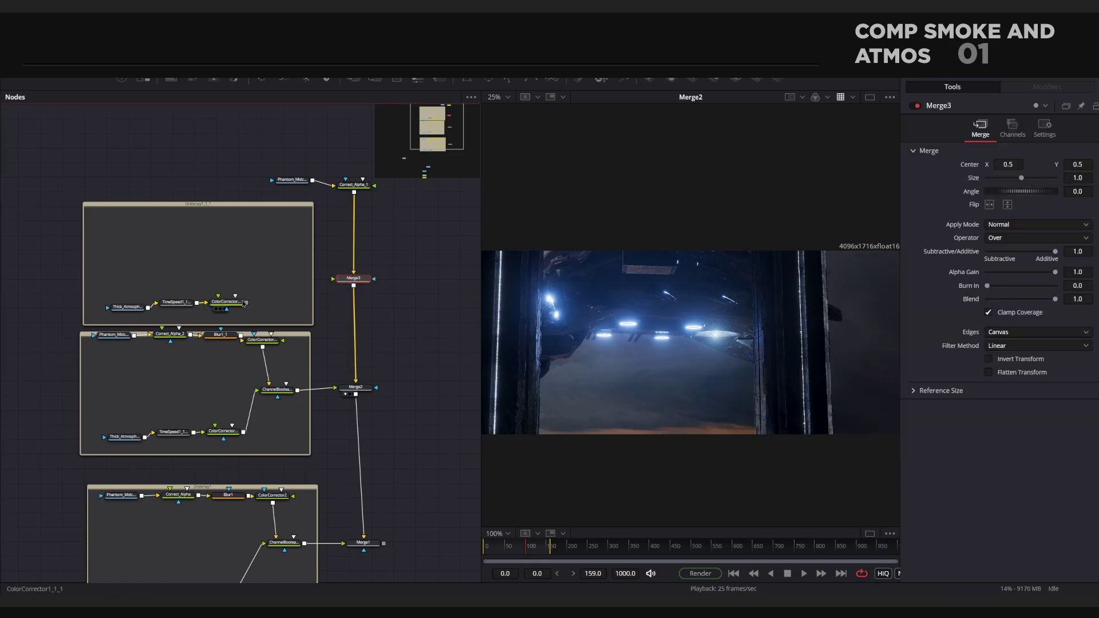
pyautogui.moveTo(246, 302); pyautogui.dragTo(351, 286)
pyautogui.click(371, 300)
pyautogui.press('1')
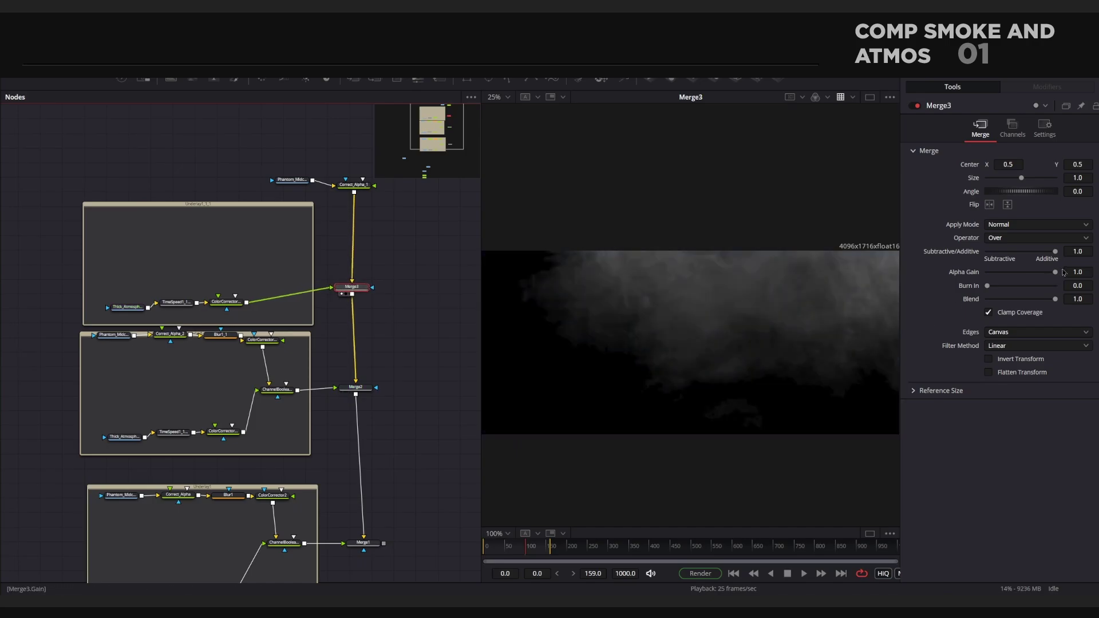
# Step: Give Merge3 Alpha Gain 0 and a faint Blend of about 0.047, removing its feeding color corrector
pyautogui.moveTo(1056, 272); pyautogui.dragTo(973, 275)
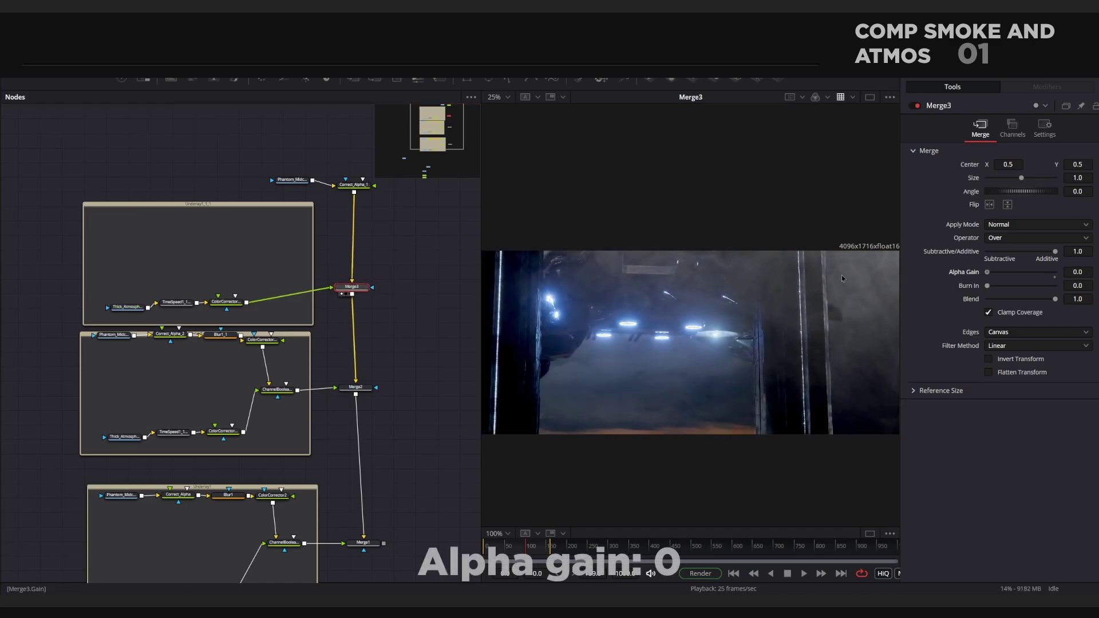
pyautogui.click(229, 303)
pyautogui.press('Delete')
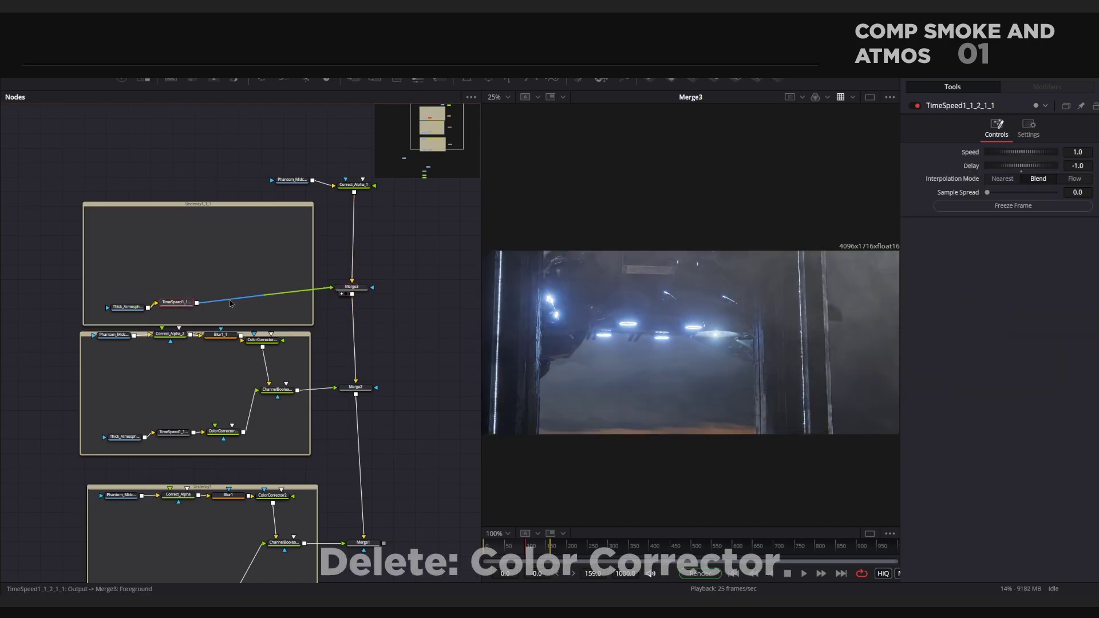
pyautogui.click(352, 286)
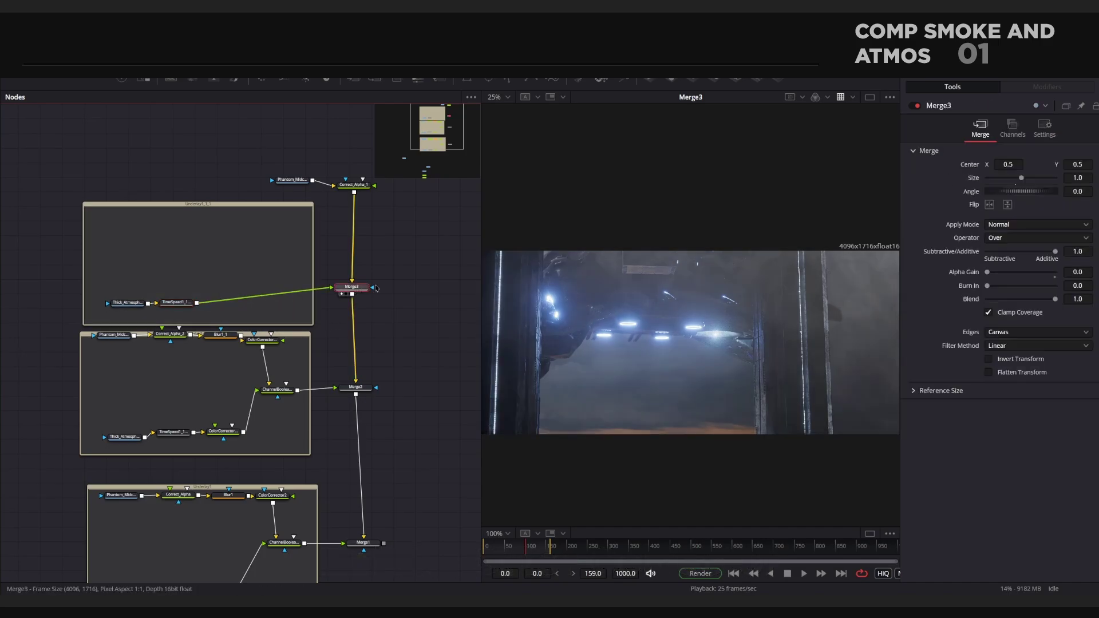
pyautogui.click(1045, 130)
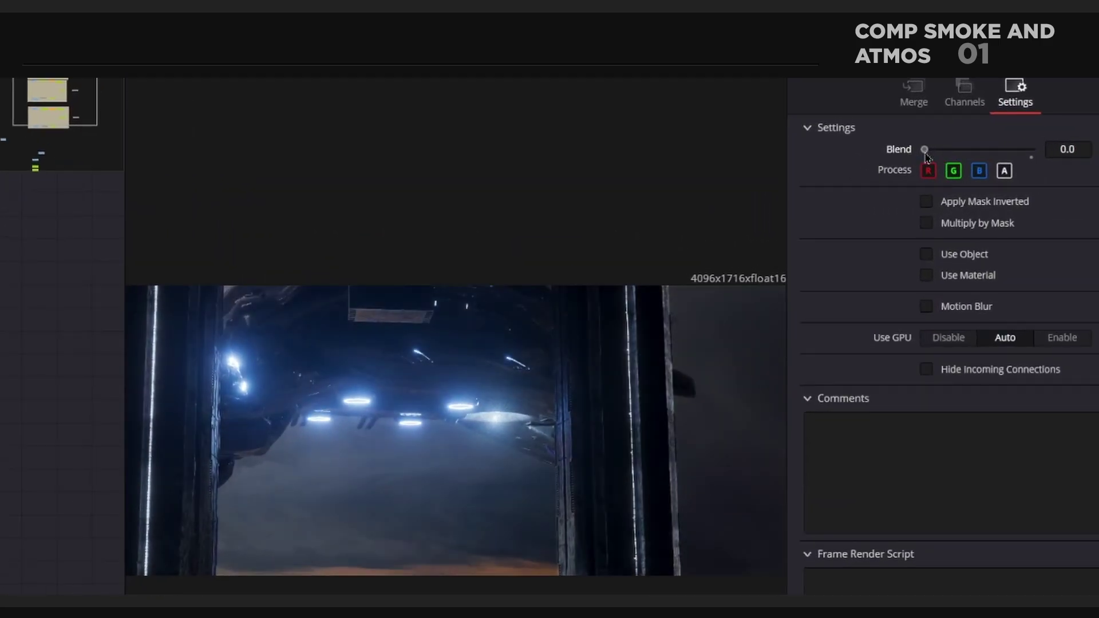
pyautogui.moveTo(925, 153); pyautogui.dragTo(930, 153)
pyautogui.moveTo(929, 155); pyautogui.dragTo(930, 156)
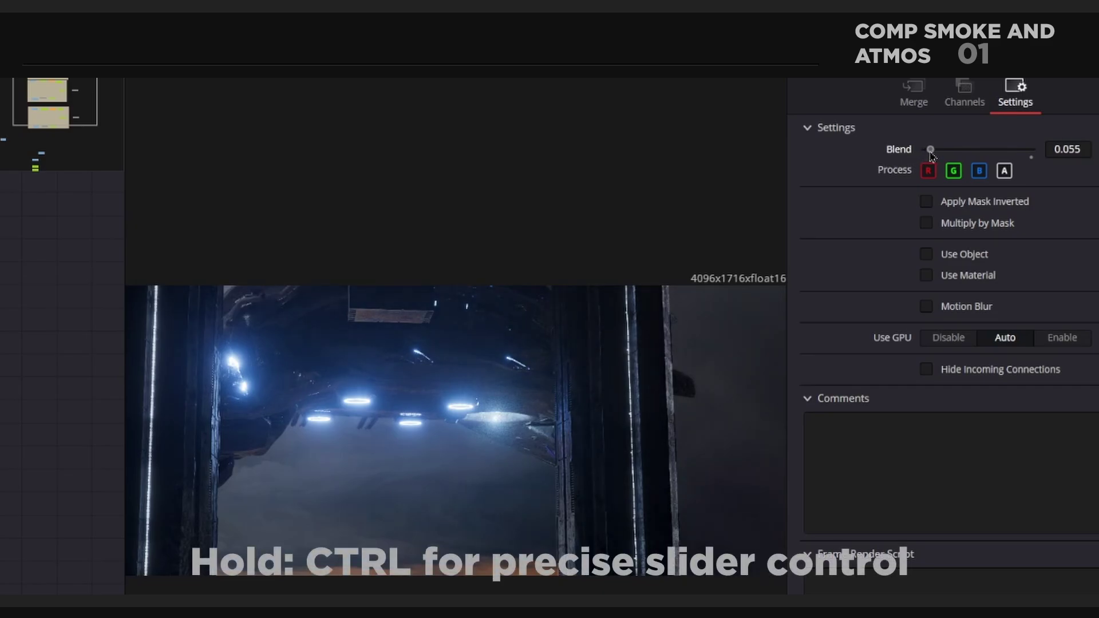
pyautogui.moveTo(930, 154); pyautogui.dragTo(930, 154)
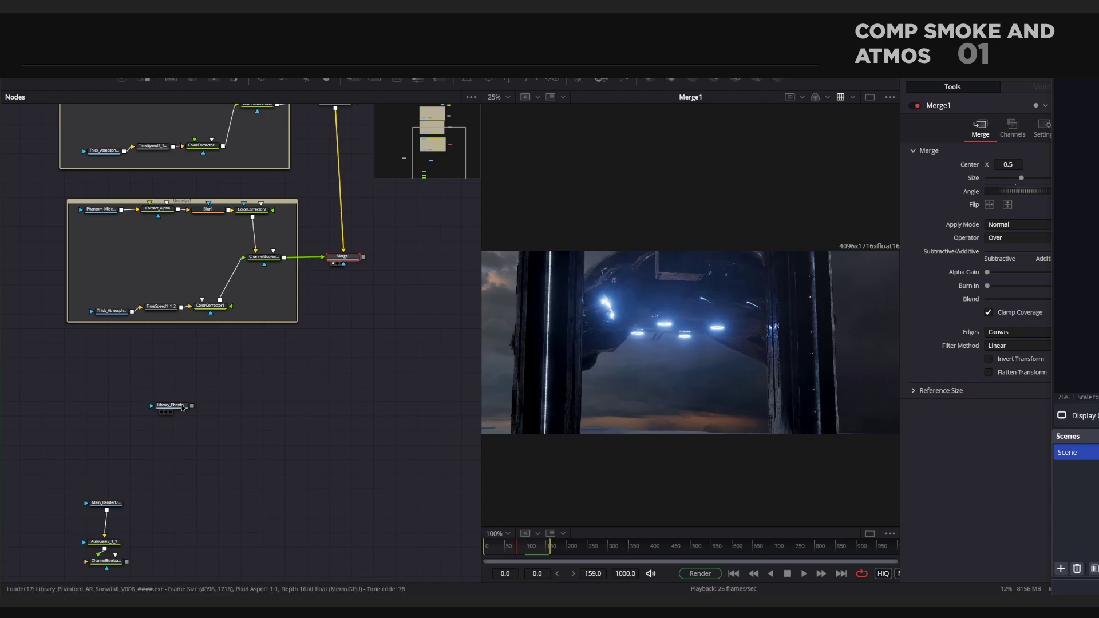
# Step: Add Merge4 with Merge1 as background and the snowfall loader as foreground
pyautogui.click(172, 406)
pyautogui.press('1')
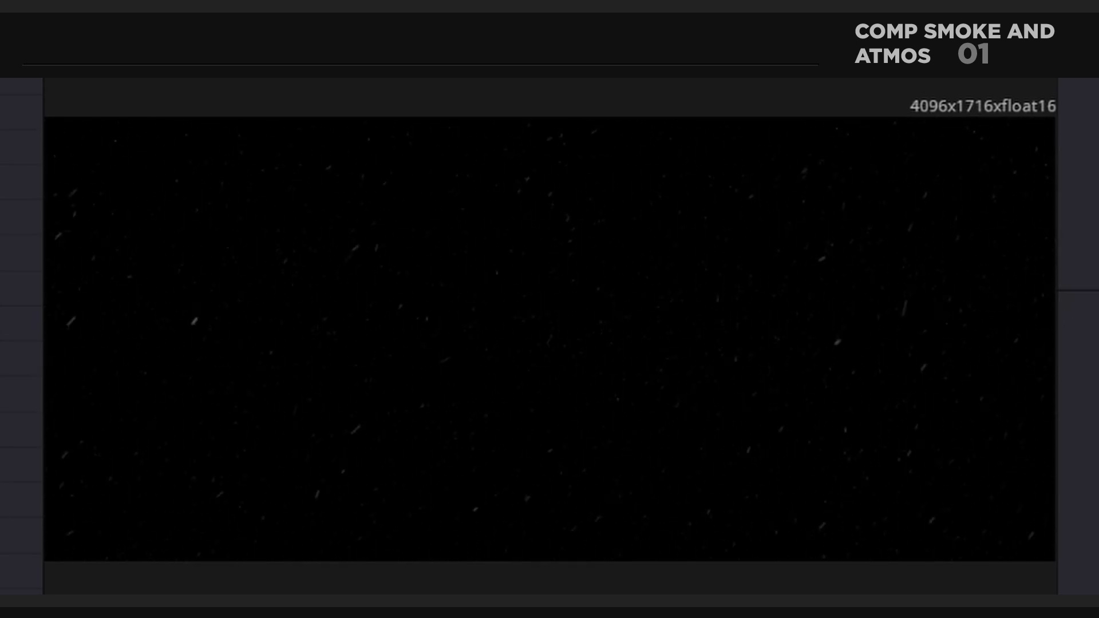
pyautogui.hotkey('shift', 'space')
pyautogui.write('merge')
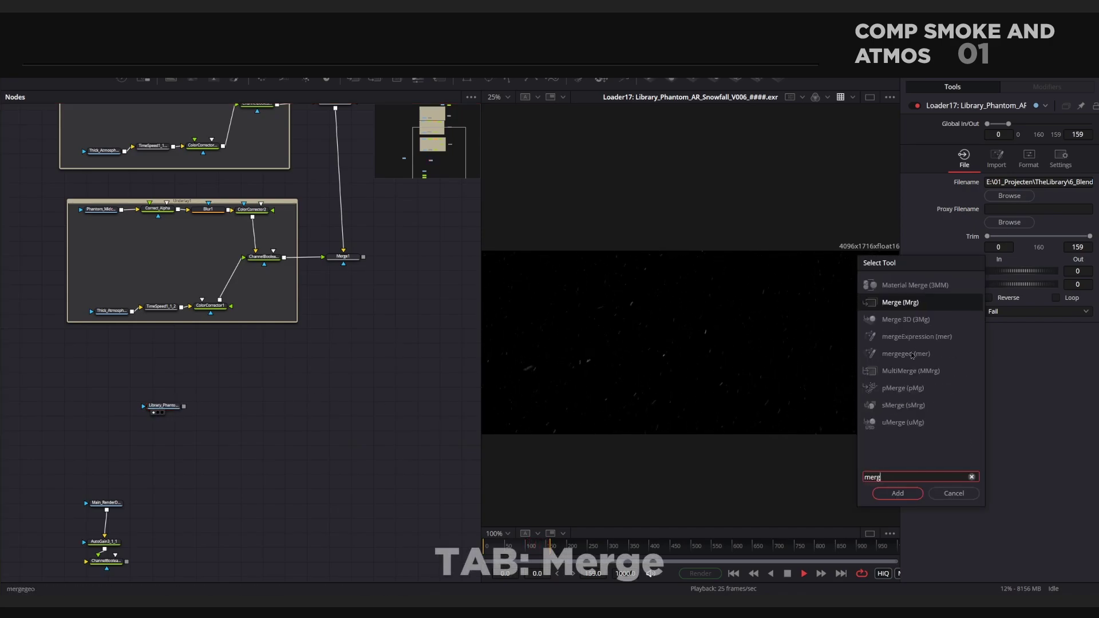
pyautogui.click(914, 495)
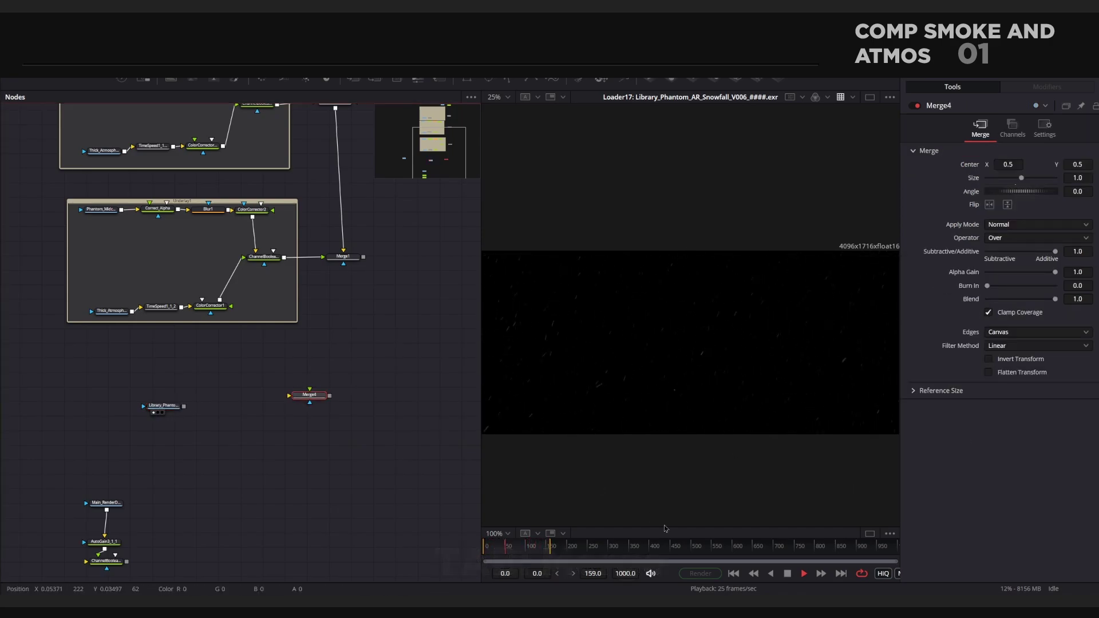
pyautogui.moveTo(309, 395); pyautogui.dragTo(314, 401)
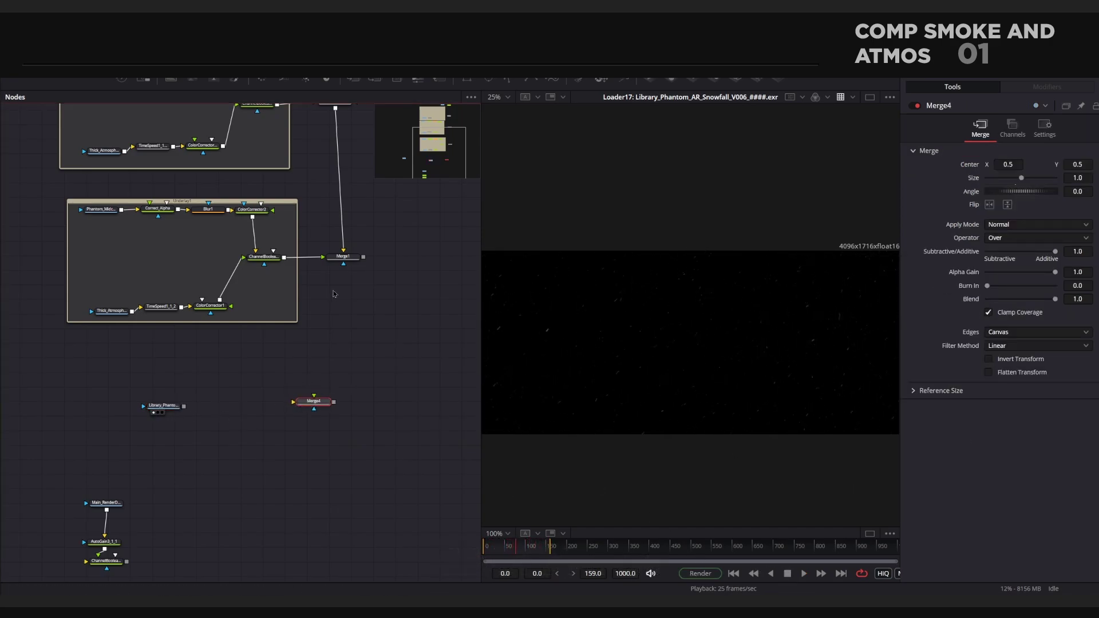
pyautogui.moveTo(364, 257); pyautogui.dragTo(319, 399)
pyautogui.click(342, 407)
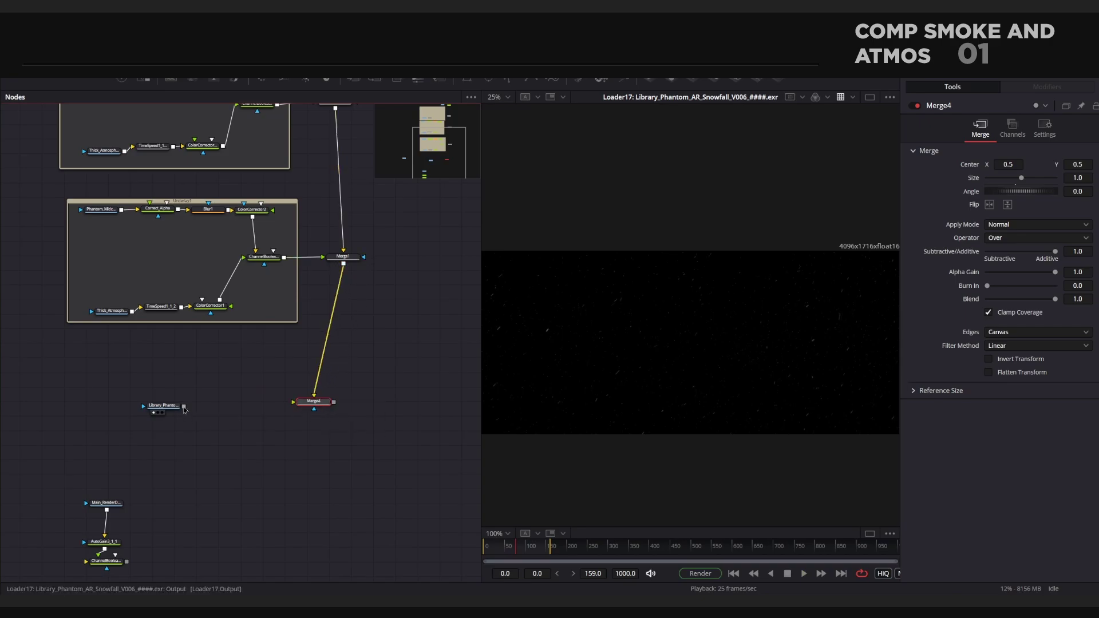
pyautogui.moveTo(184, 406); pyautogui.dragTo(340, 401)
pyautogui.click(342, 421)
pyautogui.press('1')
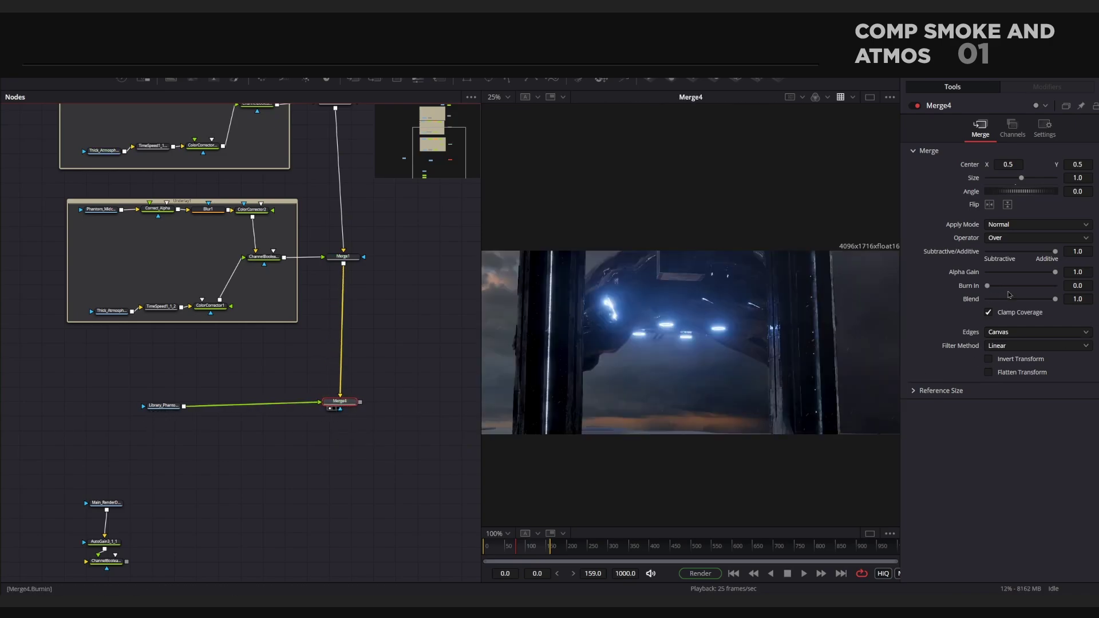
# Step: Set Merge4's Alpha Gain to 0 and play back the comp to check the snow
pyautogui.moveTo(1055, 272); pyautogui.dragTo(979, 273)
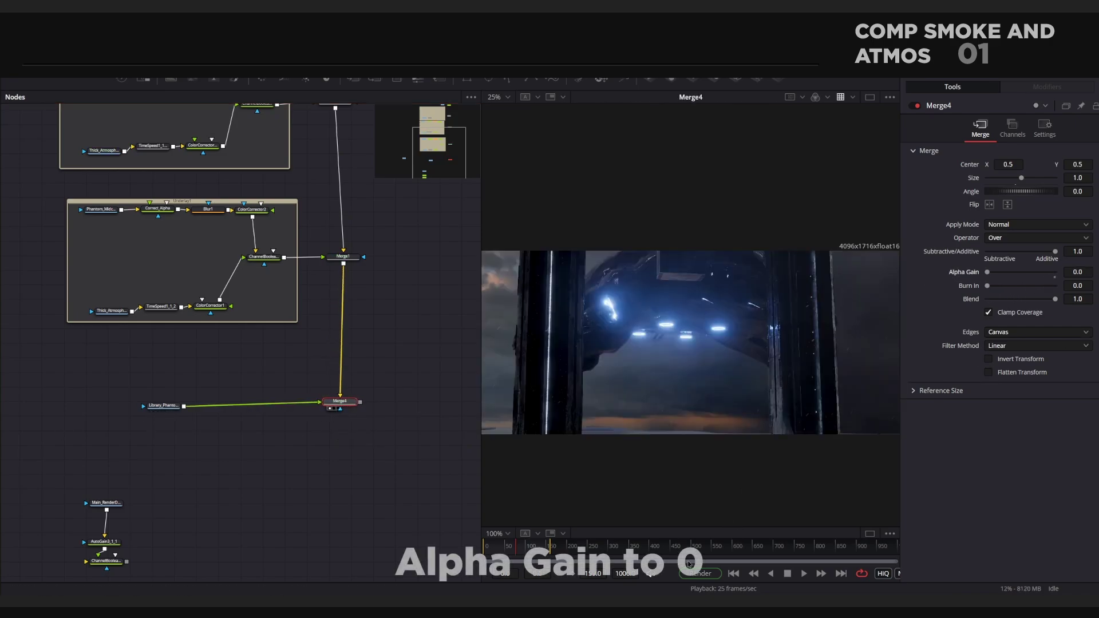
pyautogui.click(804, 574)
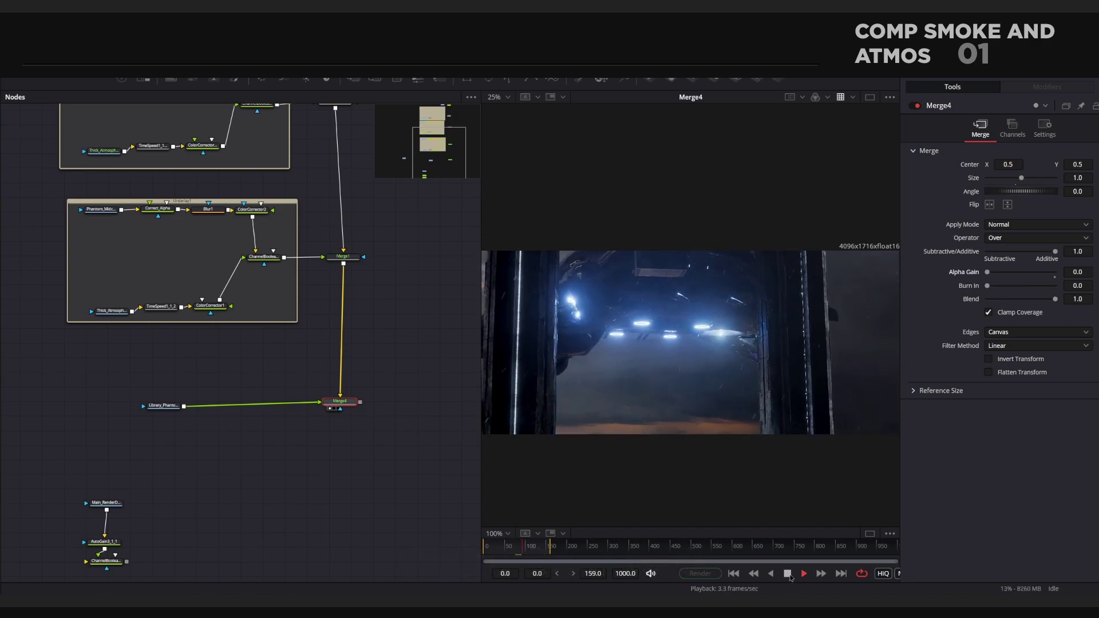
pyautogui.click(788, 575)
# Step: Branch a Blur2 node off the Merge1–Merge4 link with Blur Size around 48.8
pyautogui.moveTo(163, 406); pyautogui.dragTo(140, 407)
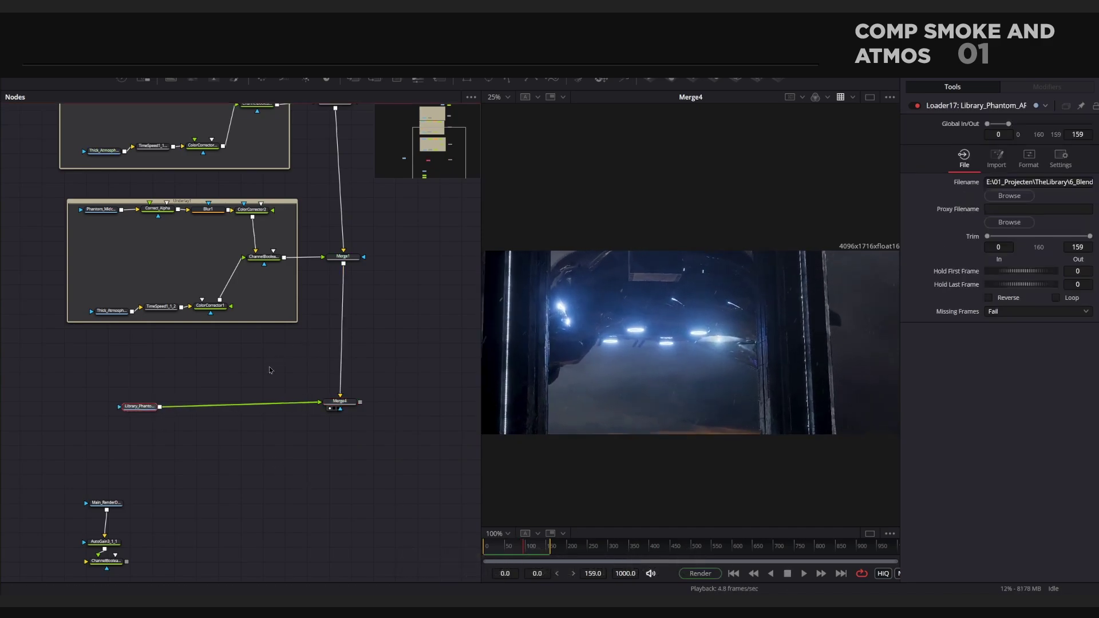
pyautogui.hotkey('shift', 'space')
pyautogui.write('blur')
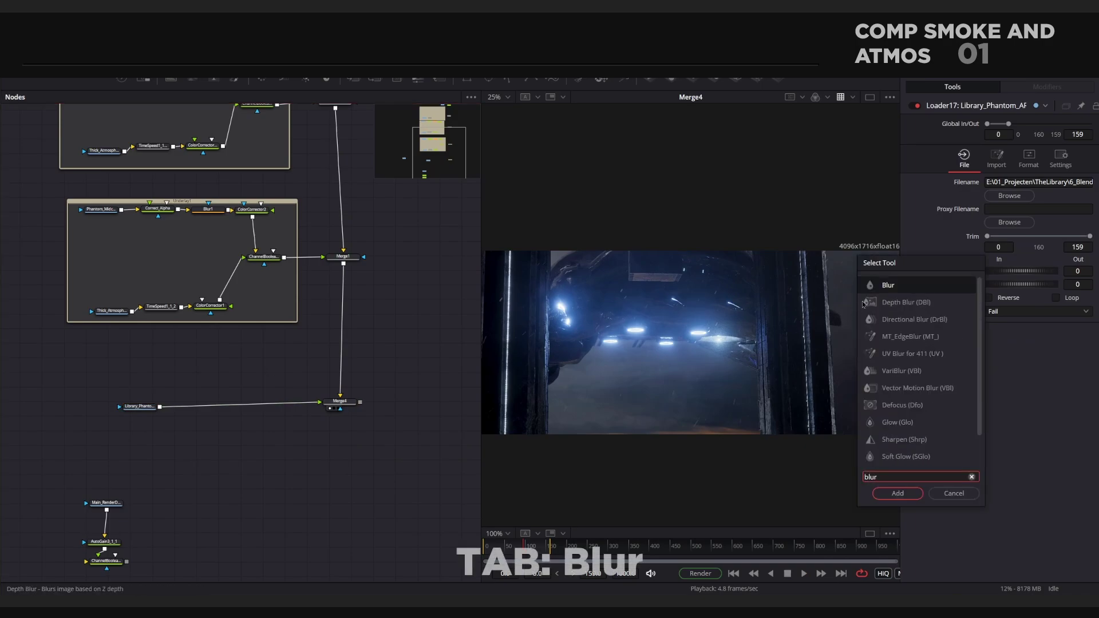
pyautogui.press('Return')
pyautogui.keyDown('alt'); pyautogui.click(341, 357); pyautogui.keyUp('alt')
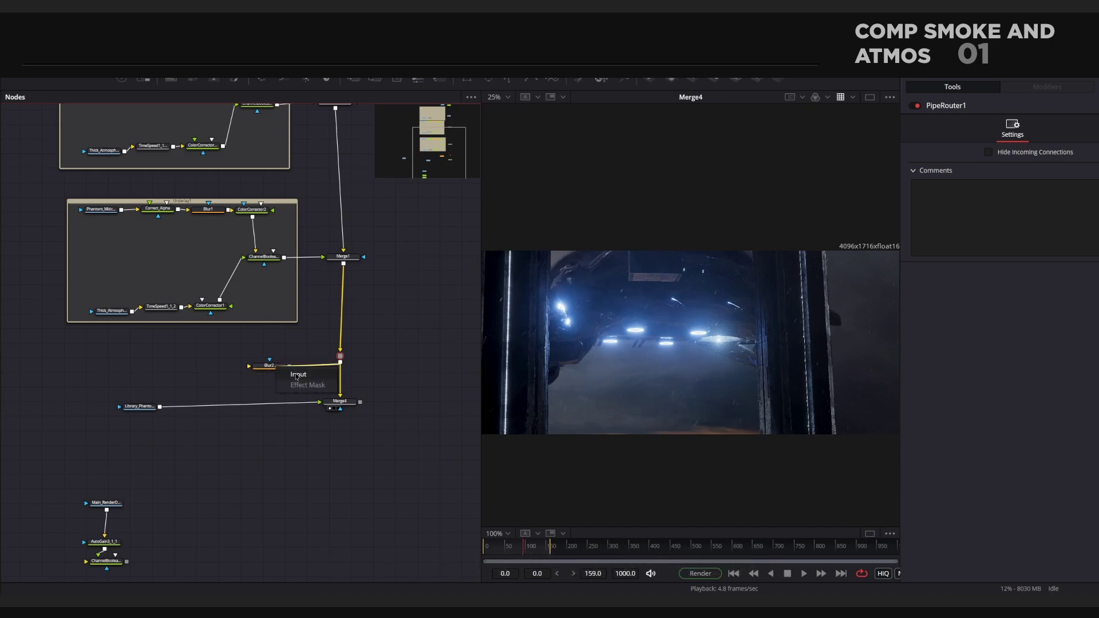
pyautogui.click(276, 369)
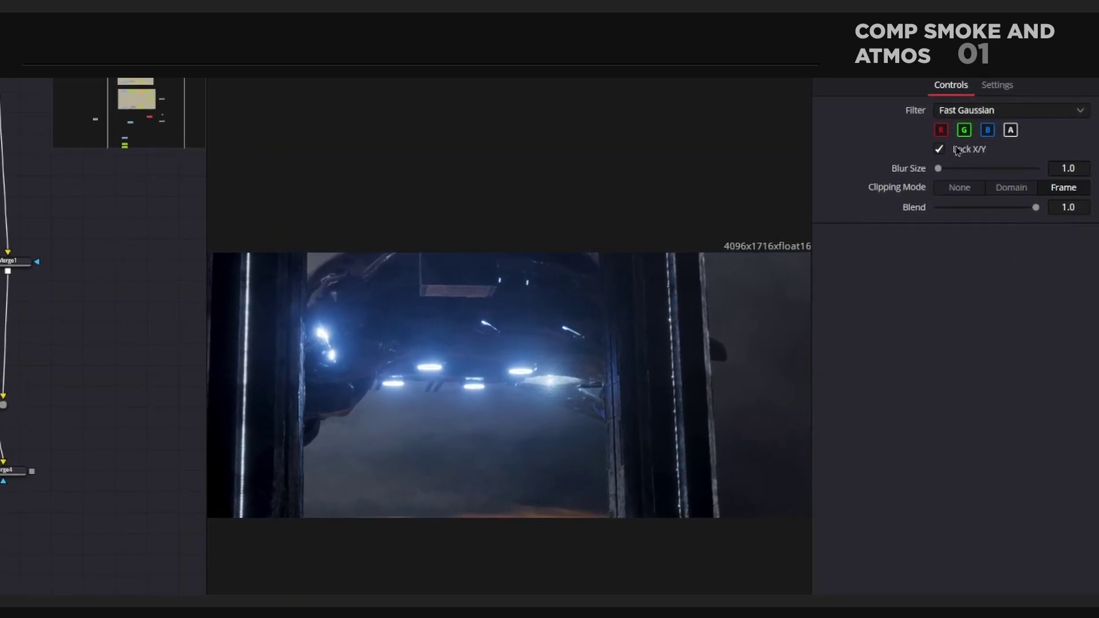
pyautogui.moveTo(924, 160); pyautogui.dragTo(990, 162)
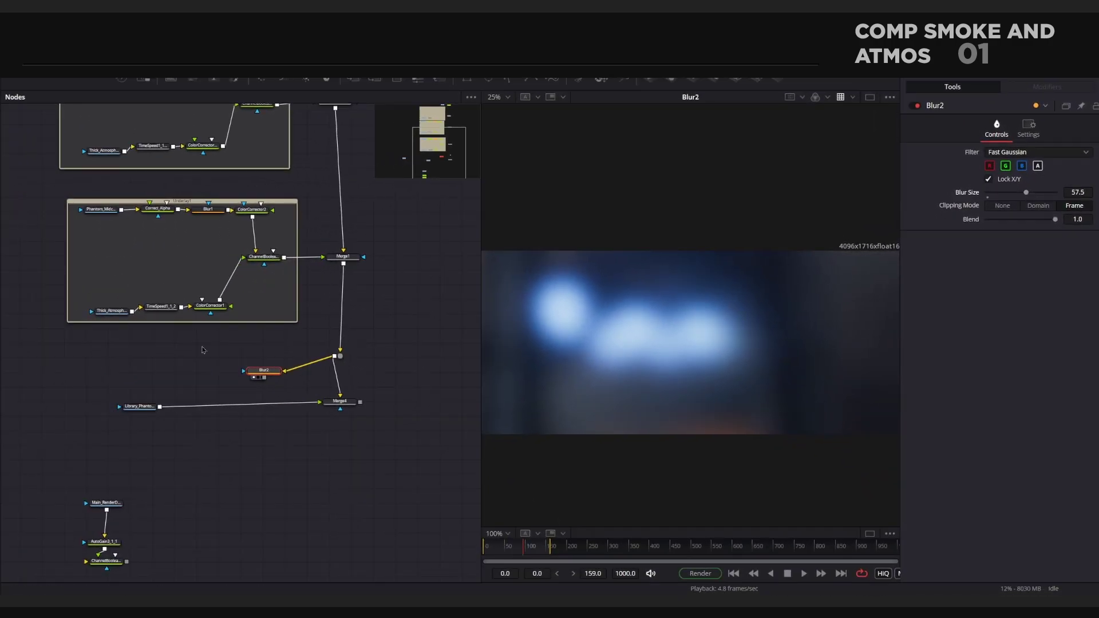
# Step: Move the snowfall loader and Merge4 lower and line them up
pyautogui.moveTo(139, 406); pyautogui.dragTo(132, 432)
pyautogui.moveTo(343, 402); pyautogui.dragTo(346, 462)
pyautogui.moveTo(138, 437); pyautogui.dragTo(140, 461)
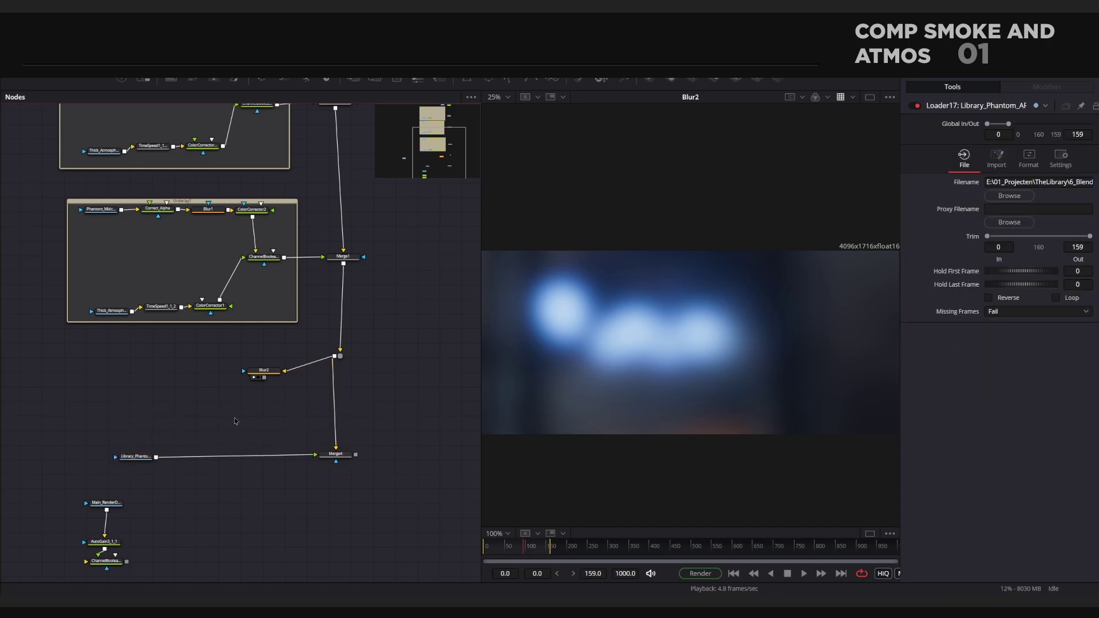
# Step: Add ChannelBooleans2 set to Multiply, with Library_Phantom as background and Blur2 as foreground
pyautogui.hotkey('shift', 'space')
pyautogui.write('chan')
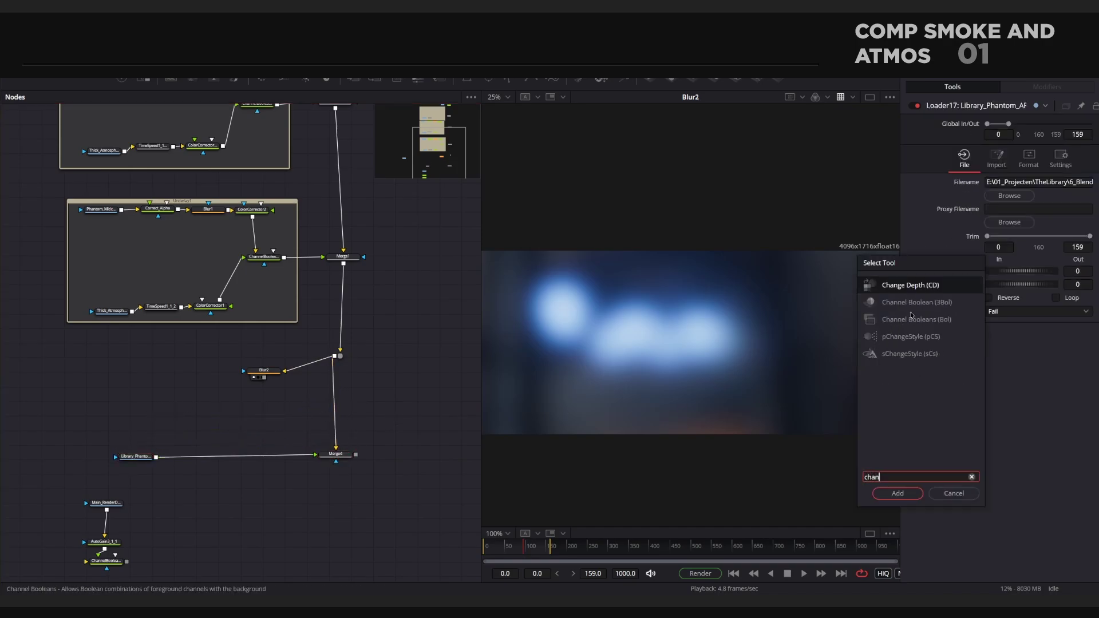
pyautogui.click(916, 318)
pyautogui.click(896, 493)
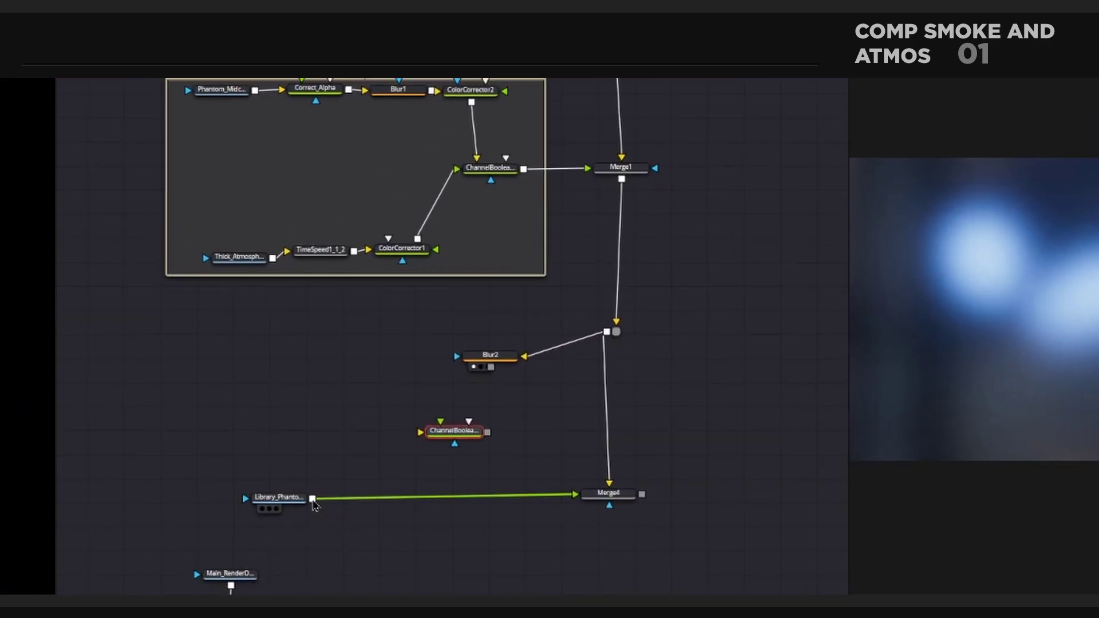
pyautogui.moveTo(312, 499); pyautogui.dragTo(493, 440)
pyautogui.click(512, 465)
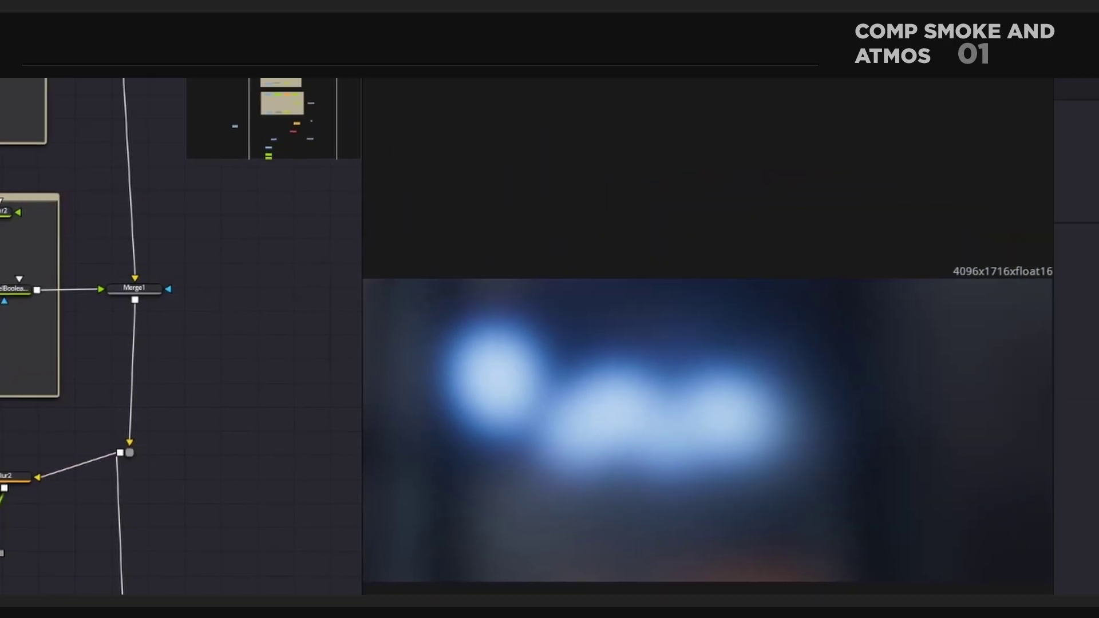
pyautogui.click(945, 184)
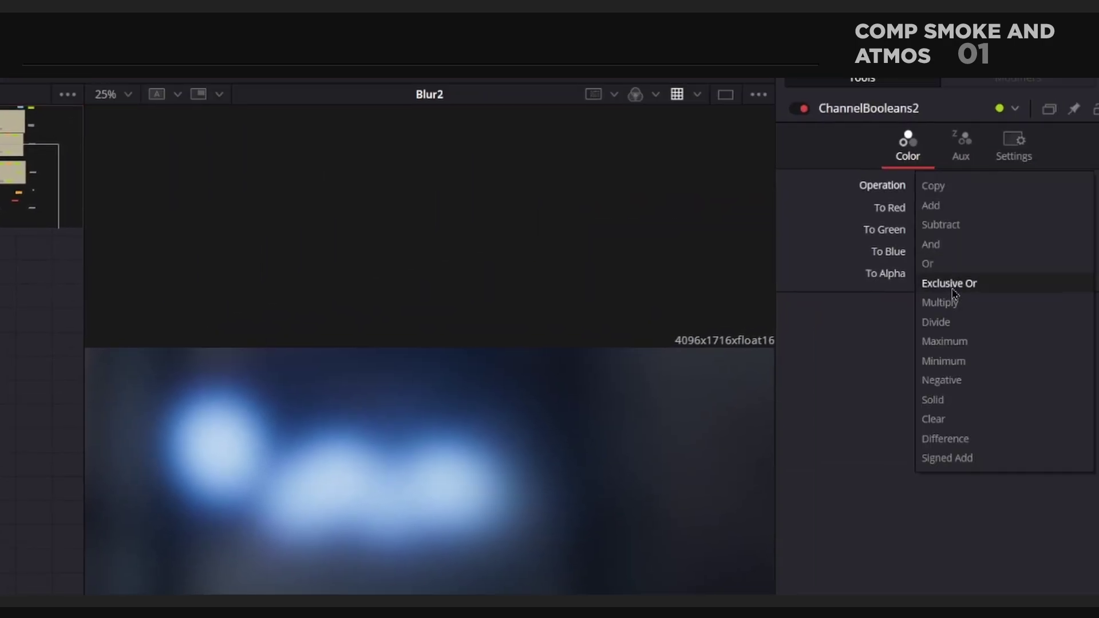
pyautogui.click(940, 302)
pyautogui.press('1')
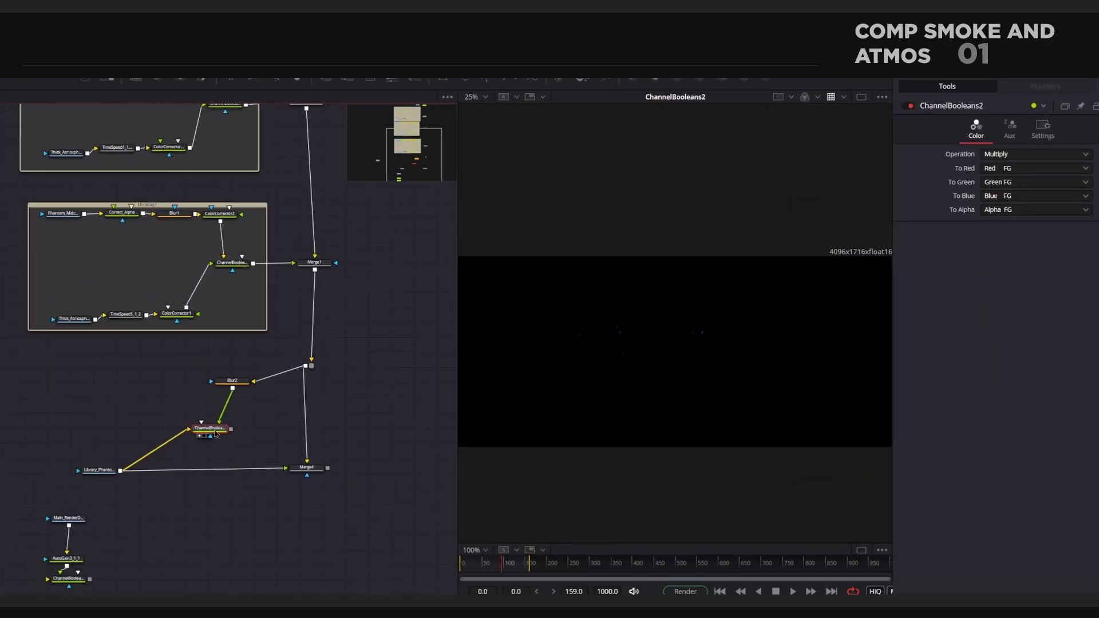
# Step: Add ColorCorrector3 after Blur2 and raise its Gain to about 2.52
pyautogui.click(265, 378)
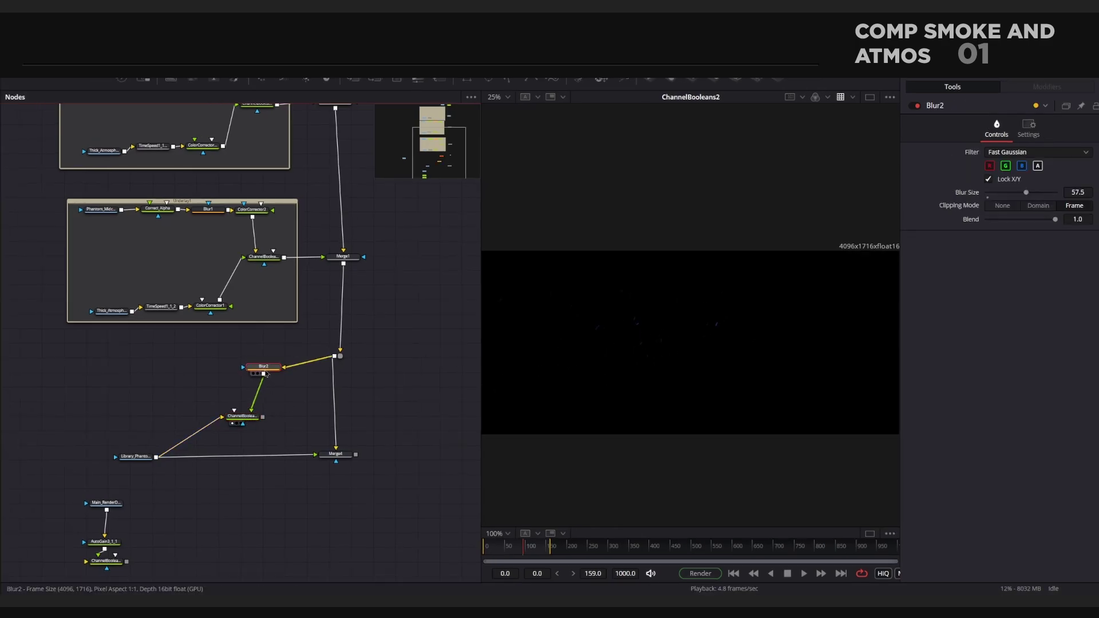
pyautogui.press('Tab')
pyautogui.write('color corrector')
pyautogui.press('Return')
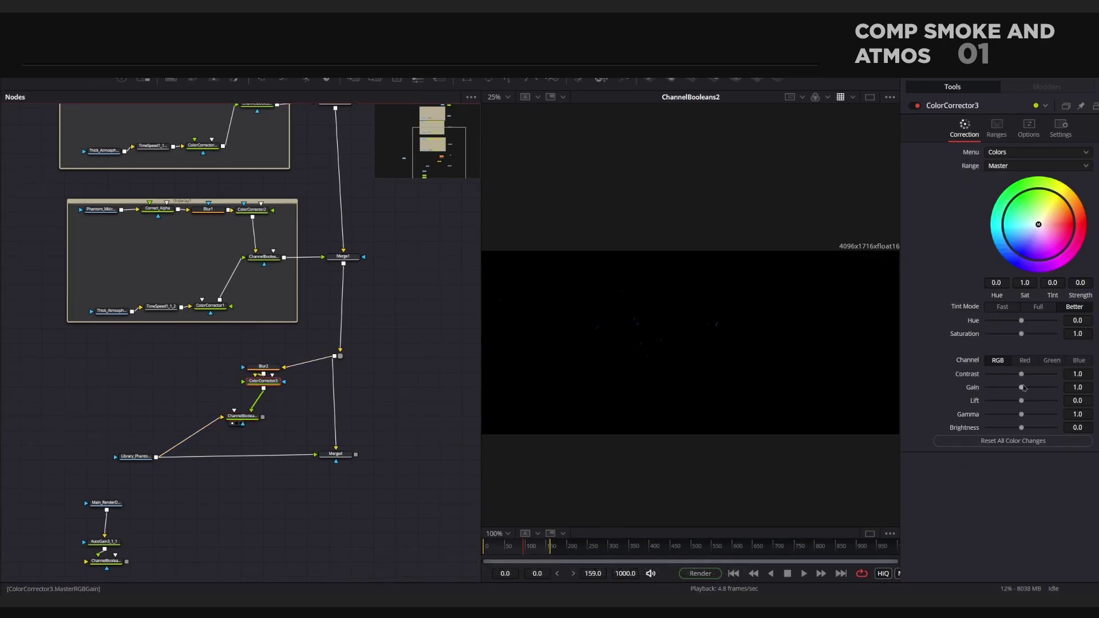
pyautogui.moveTo(1025, 388); pyautogui.dragTo(1036, 392)
pyautogui.press('Tab')
# Step: Add Merge5 between Library_Phantom and Merge4, with ChannelBooleans2 as foreground at Alpha Gain 0
pyautogui.write('merge')
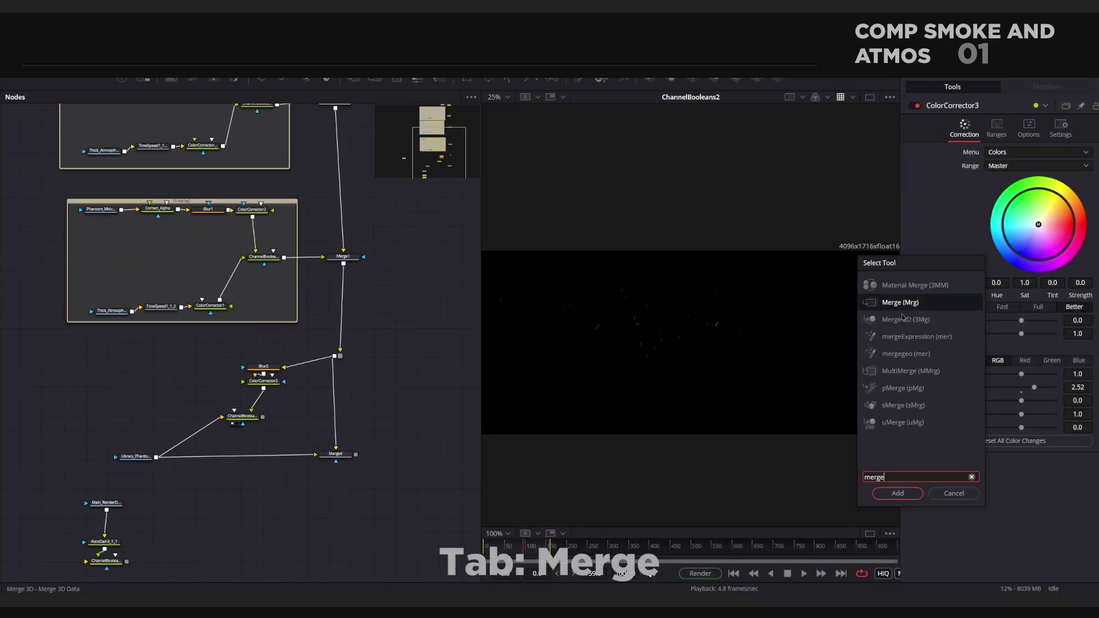
pyautogui.click(875, 493)
pyautogui.moveTo(246, 438); pyautogui.dragTo(278, 457)
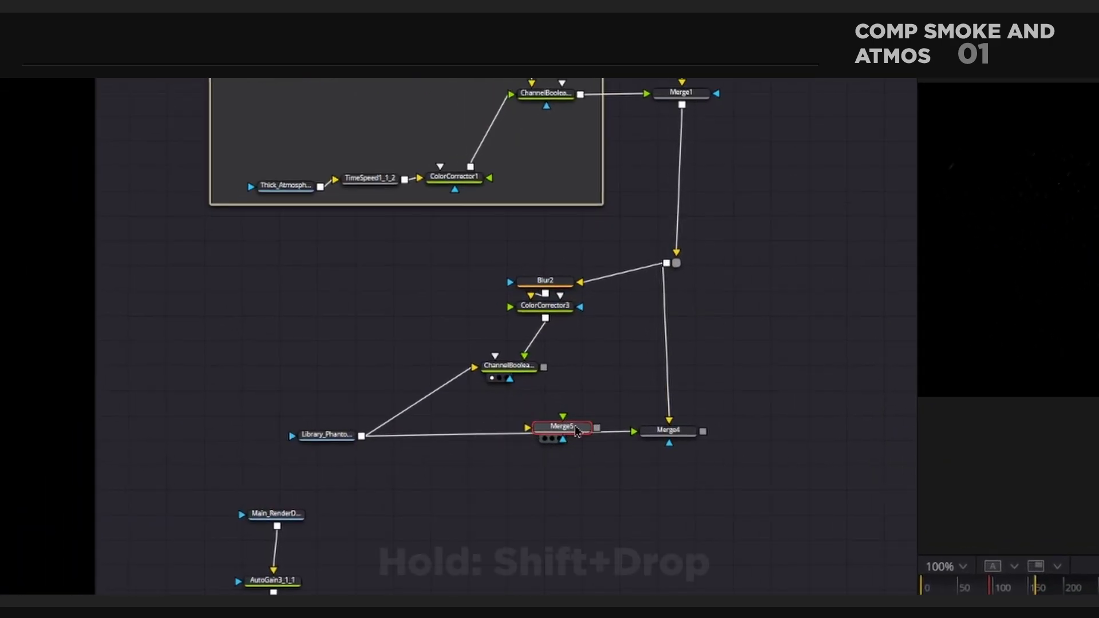
pyautogui.moveTo(544, 367); pyautogui.dragTo(565, 434)
pyautogui.click(630, 465)
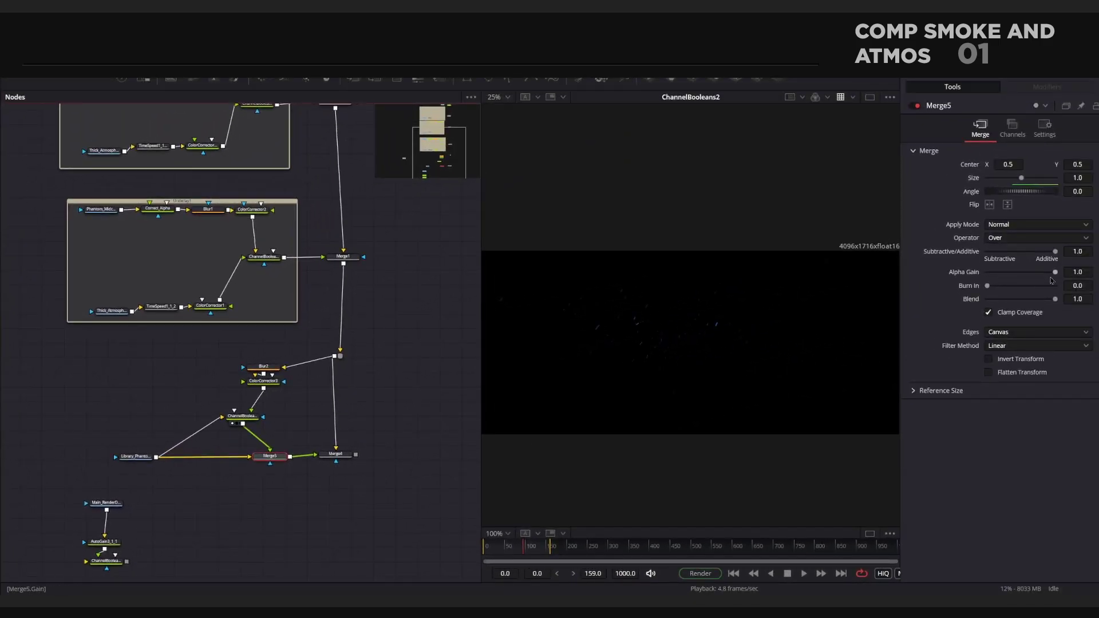
pyautogui.moveTo(1056, 273); pyautogui.dragTo(973, 274)
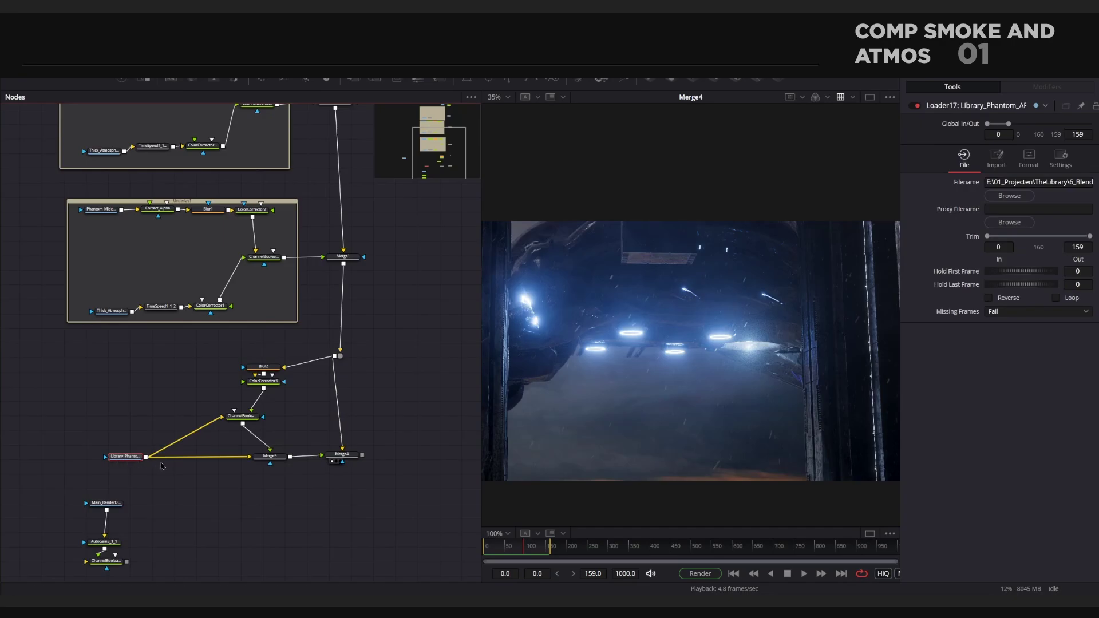
# Step: Add ColorCorrector4 and drop it onto the Library_Phantom→Merge5 link
pyautogui.hotkey('shift', 'space')
pyautogui.write('Merge')
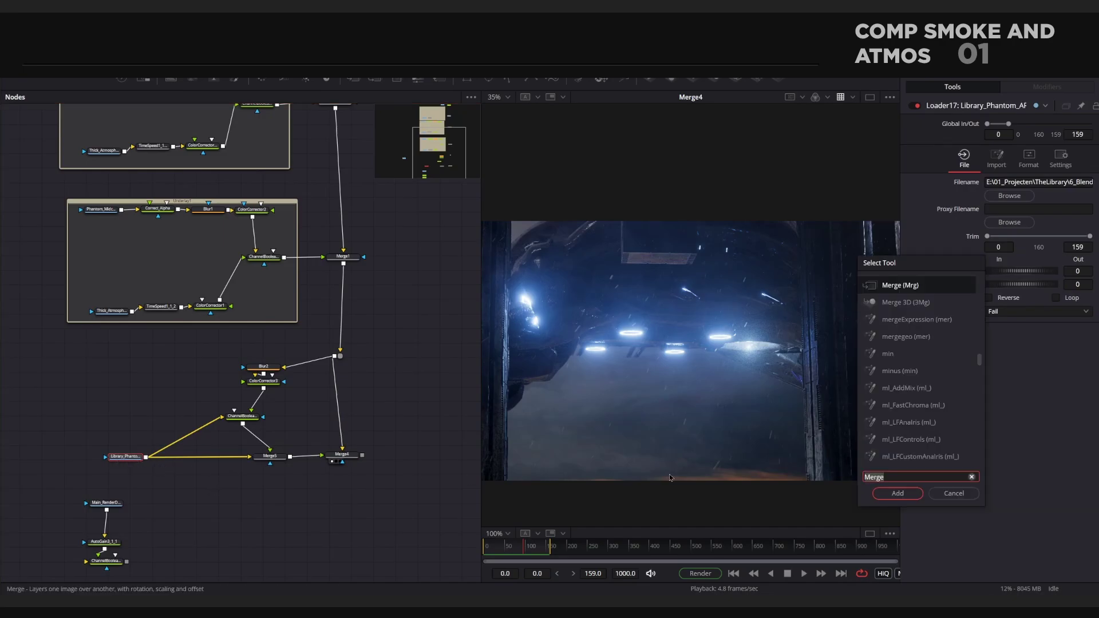
pyautogui.press('BackSpace')
pyautogui.press('BackSpace')
pyautogui.press('BackSpace')
pyautogui.press('BackSpace')
pyautogui.press('BackSpace')
pyautogui.write('co')
pyautogui.press('Tab')
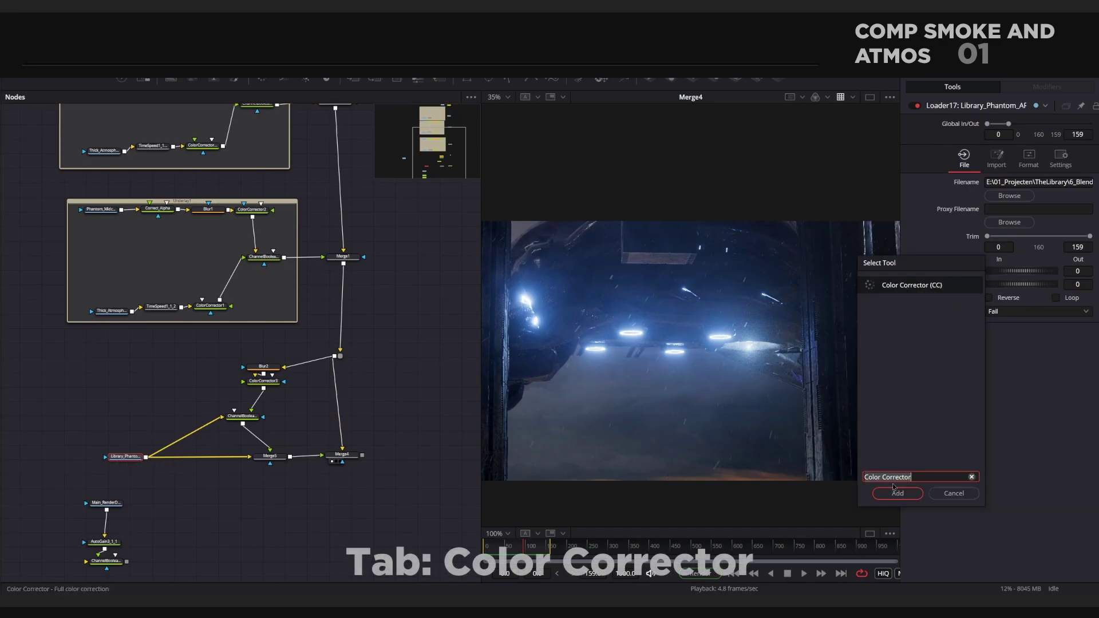
pyautogui.press('Return')
pyautogui.moveTo(175, 461); pyautogui.dragTo(204, 462)
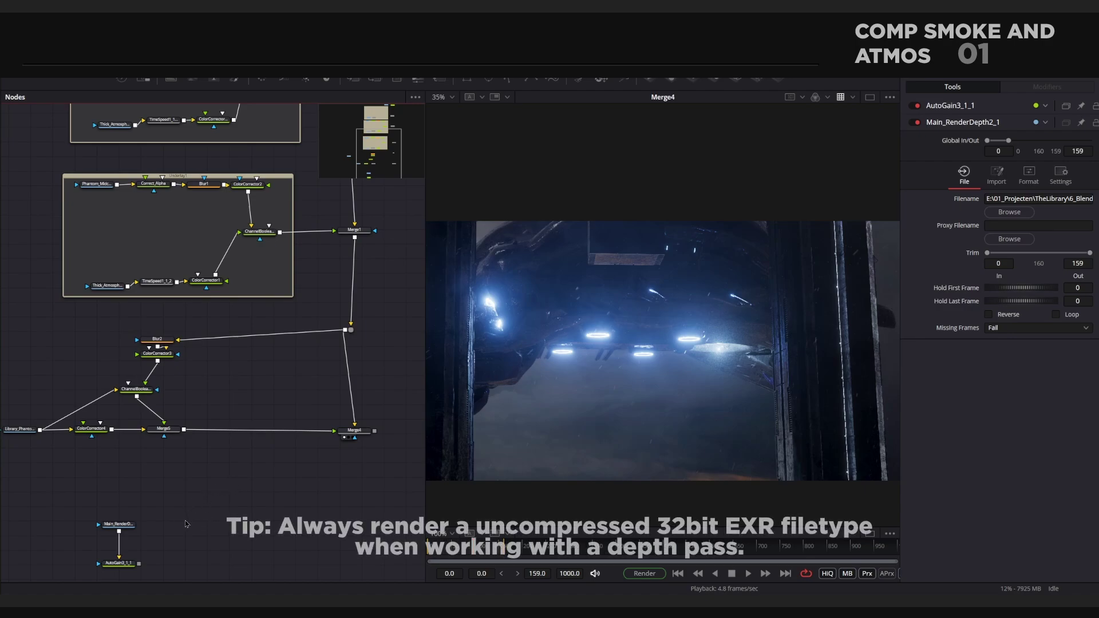
# Step: View the raw Main_RenderDepth2_1 pass, then AutoGain3_1_1's grayscale depth map
pyautogui.moveTo(184, 524); pyautogui.dragTo(196, 509)
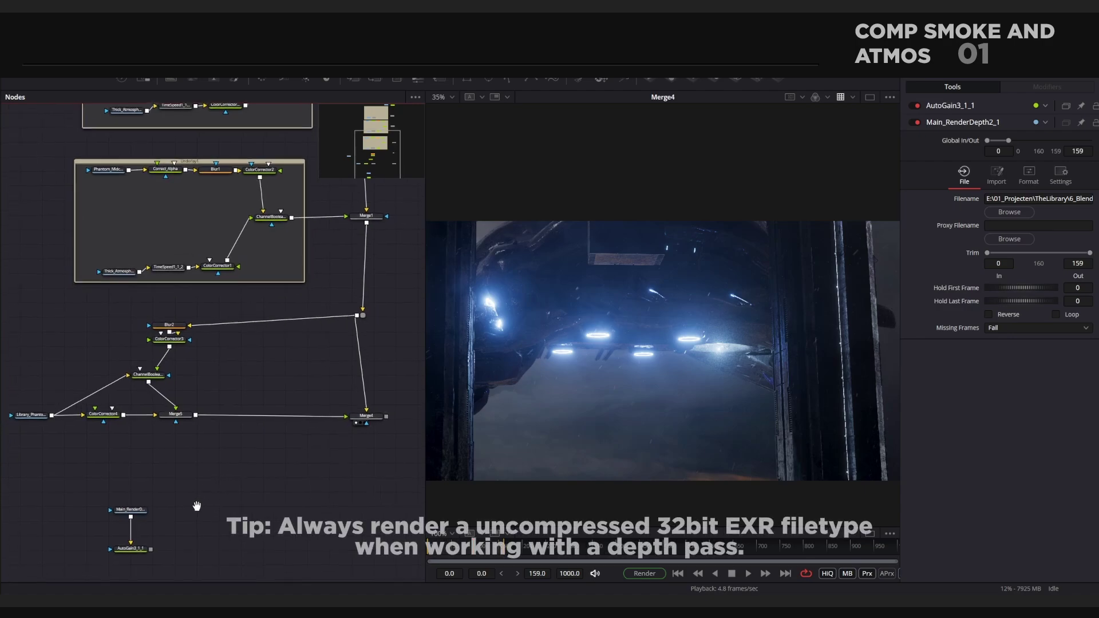
pyautogui.click(133, 514)
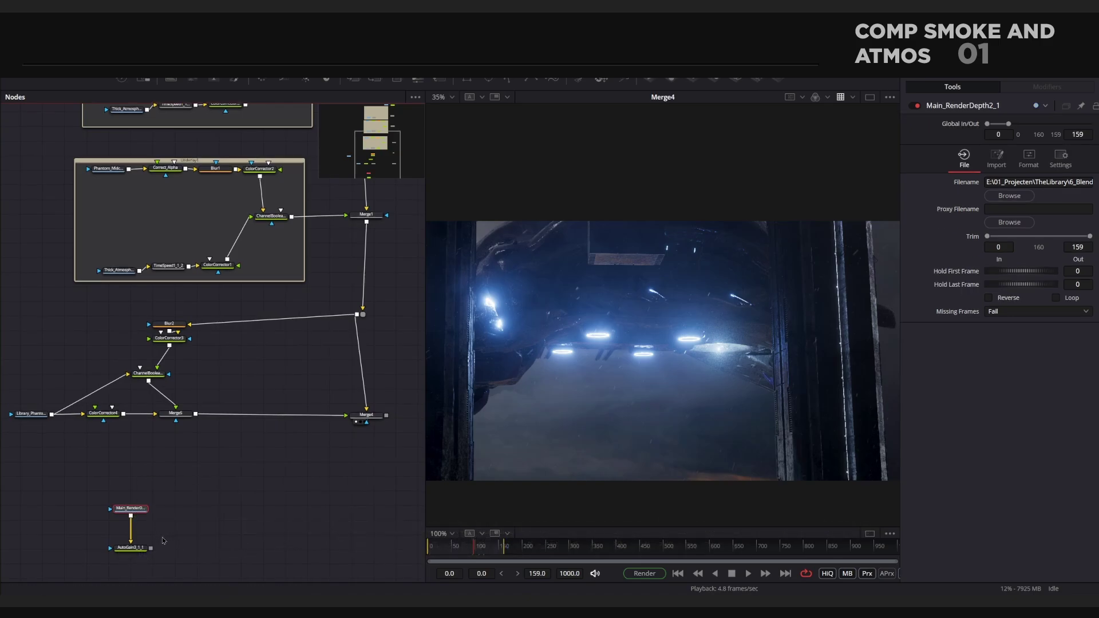
pyautogui.click(120, 515)
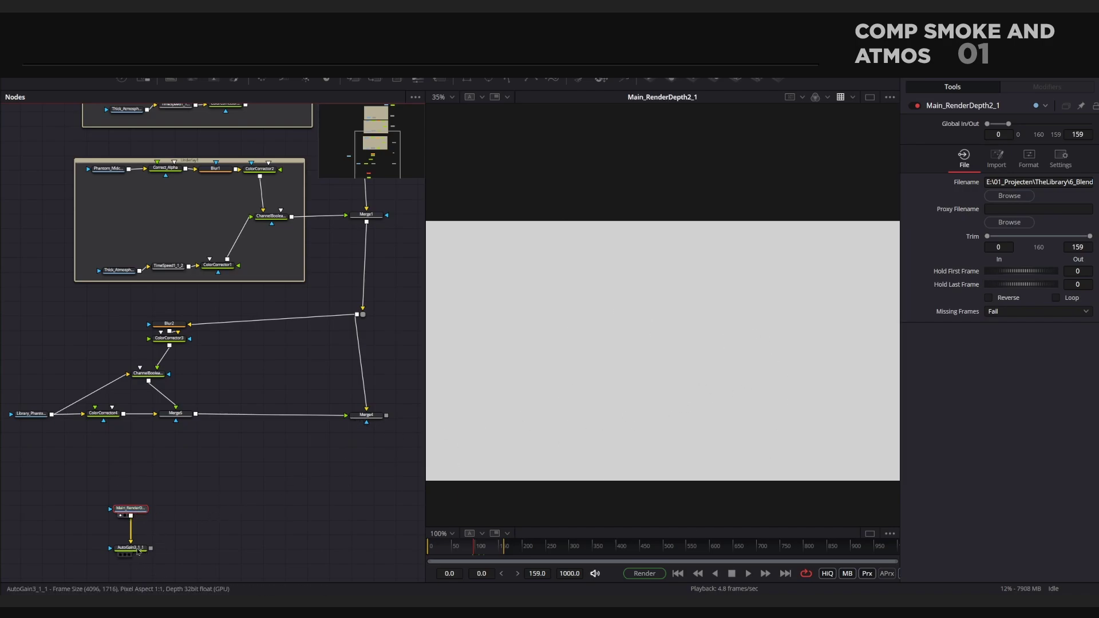
pyautogui.click(137, 549)
pyautogui.press('1')
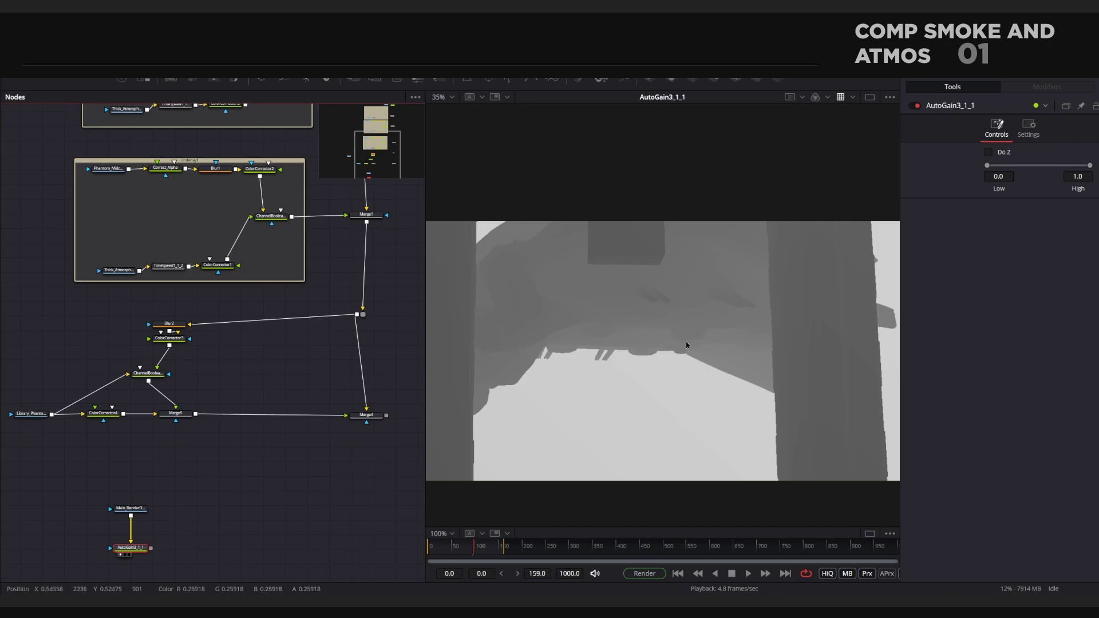
pyautogui.moveTo(157, 551); pyautogui.dragTo(131, 484)
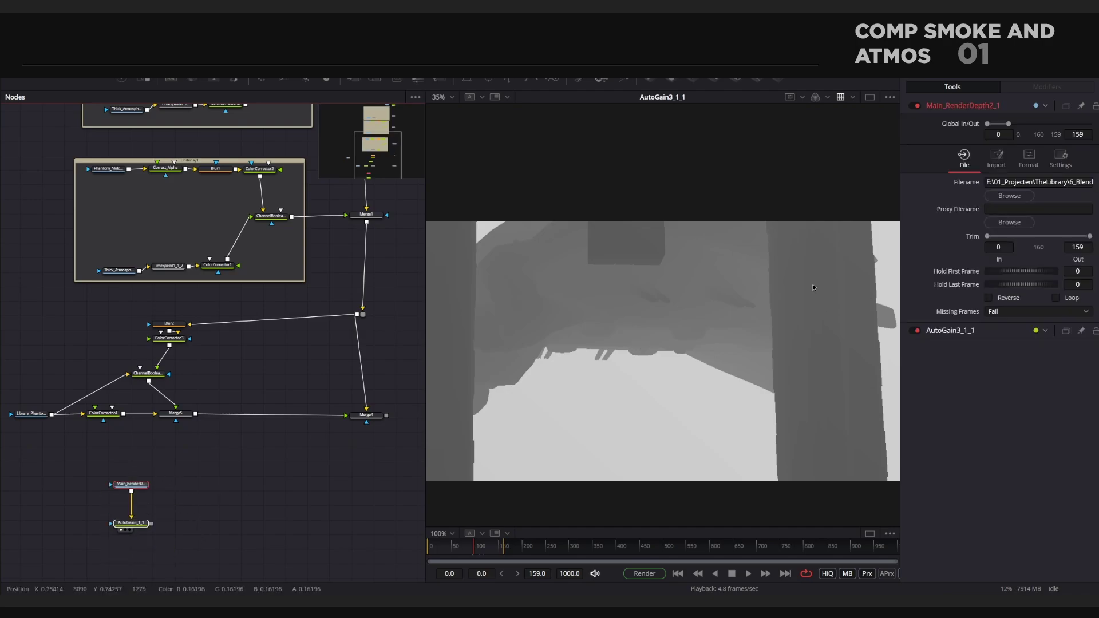
# Step: Add Bitmap1 after AutoGain3_1_1 with Low threshold 0.144 and High lowered to 0.55
pyautogui.click(133, 523)
pyautogui.hotkey('shift', 'space')
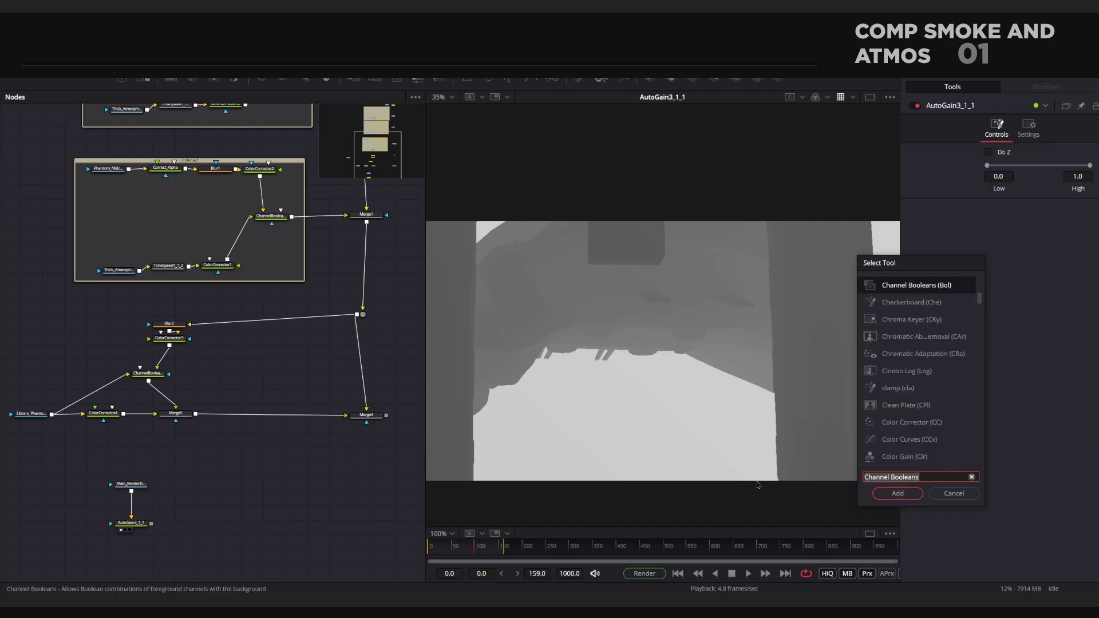
pyautogui.write('bitma')
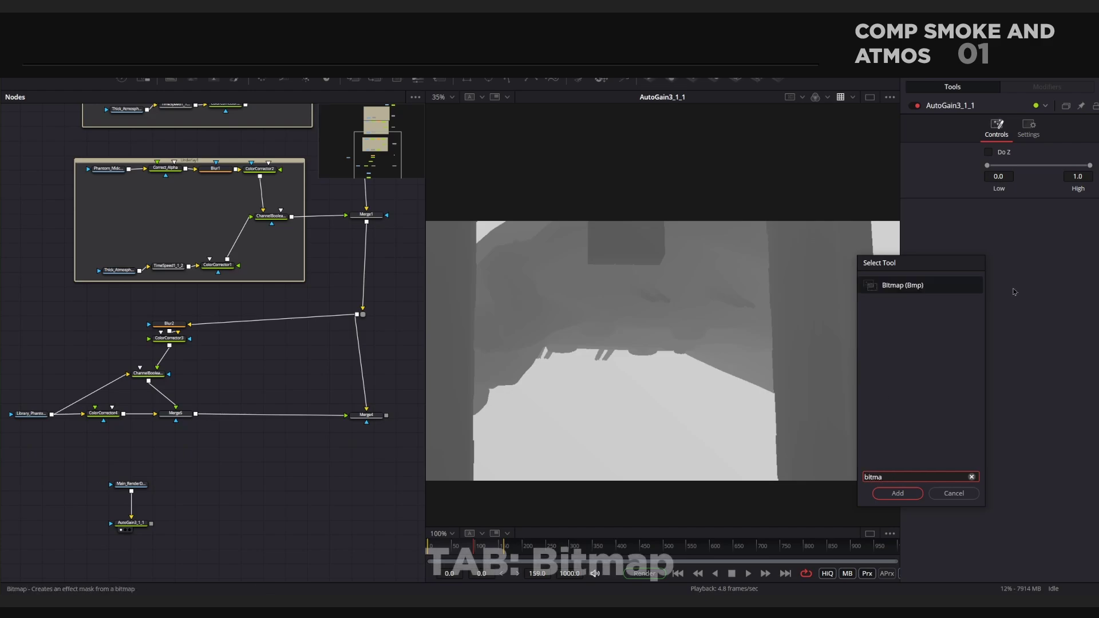
pyautogui.write('p')
pyautogui.press('Return')
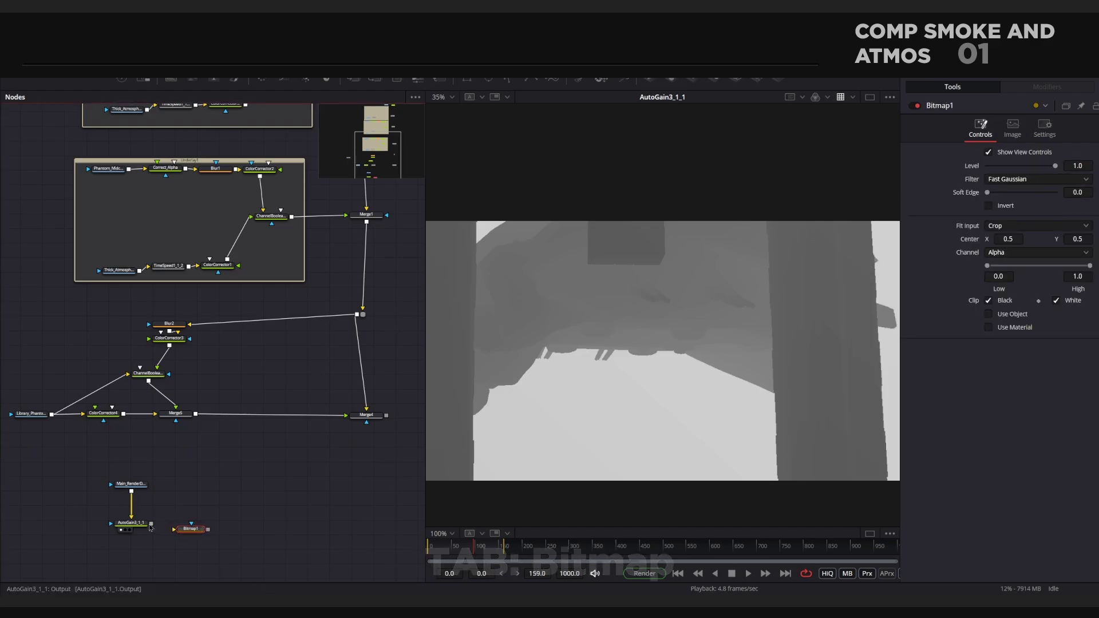
pyautogui.moveTo(152, 524); pyautogui.dragTo(191, 529)
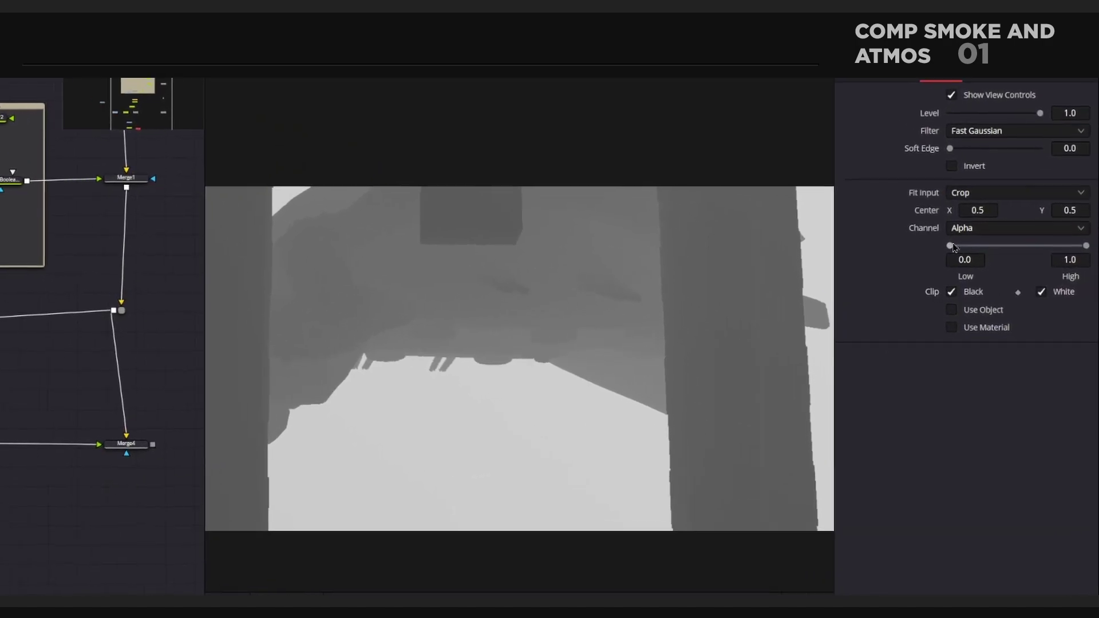
pyautogui.moveTo(989, 266); pyautogui.dragTo(1003, 266)
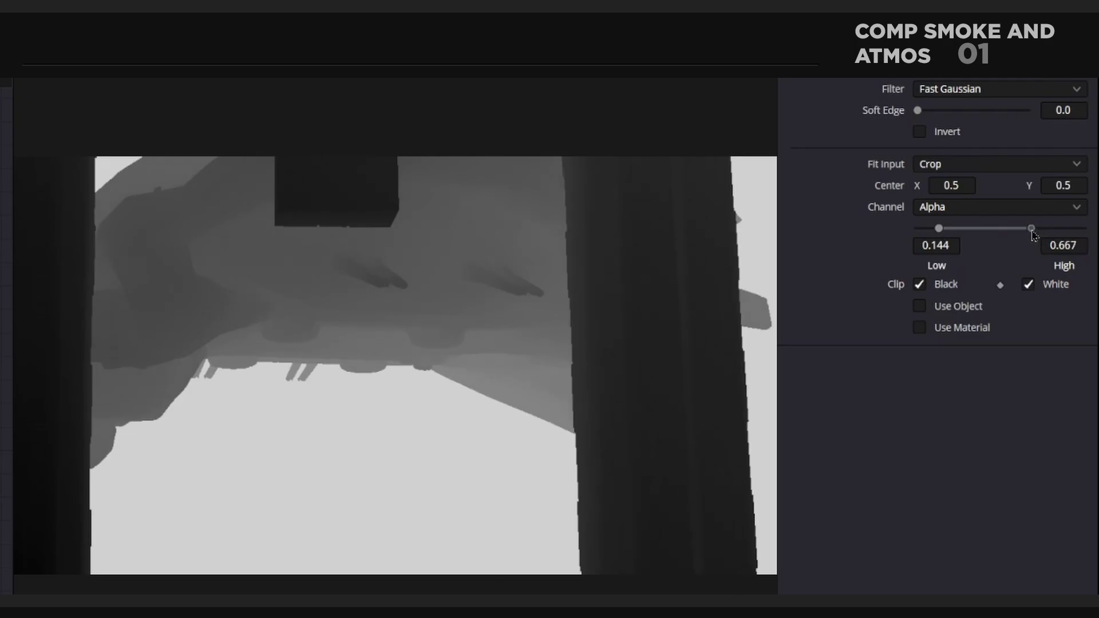
pyautogui.moveTo(1034, 236); pyautogui.dragTo(1016, 235)
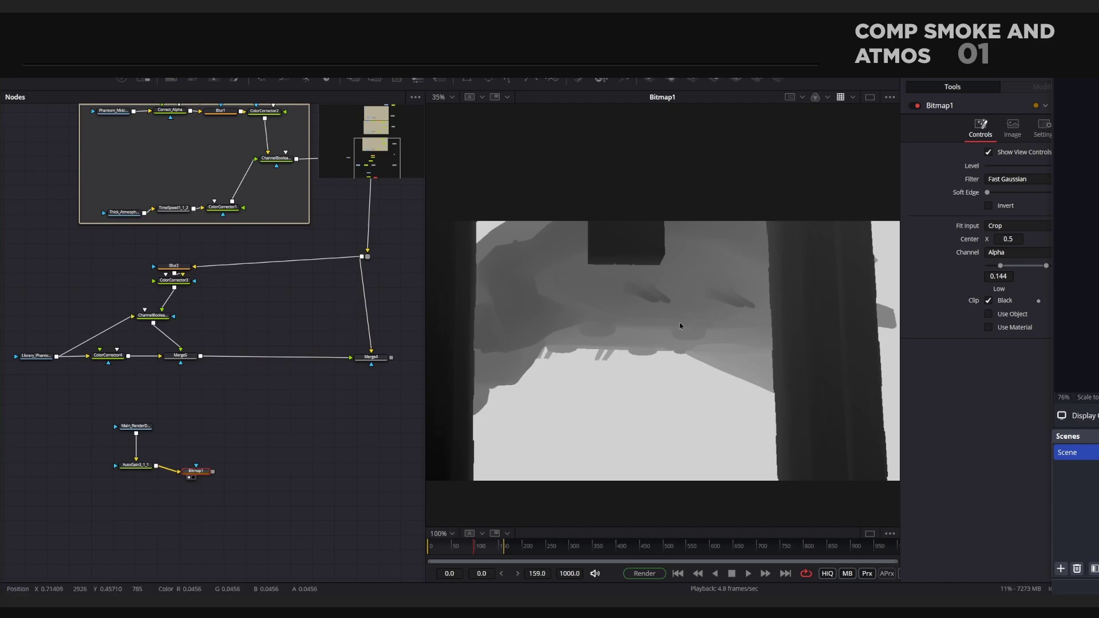
# Step: Group the lower cluster, Phantom loader through Blur2 and Merge5, into a new Underlay
pyautogui.scroll(8, 294, 258)
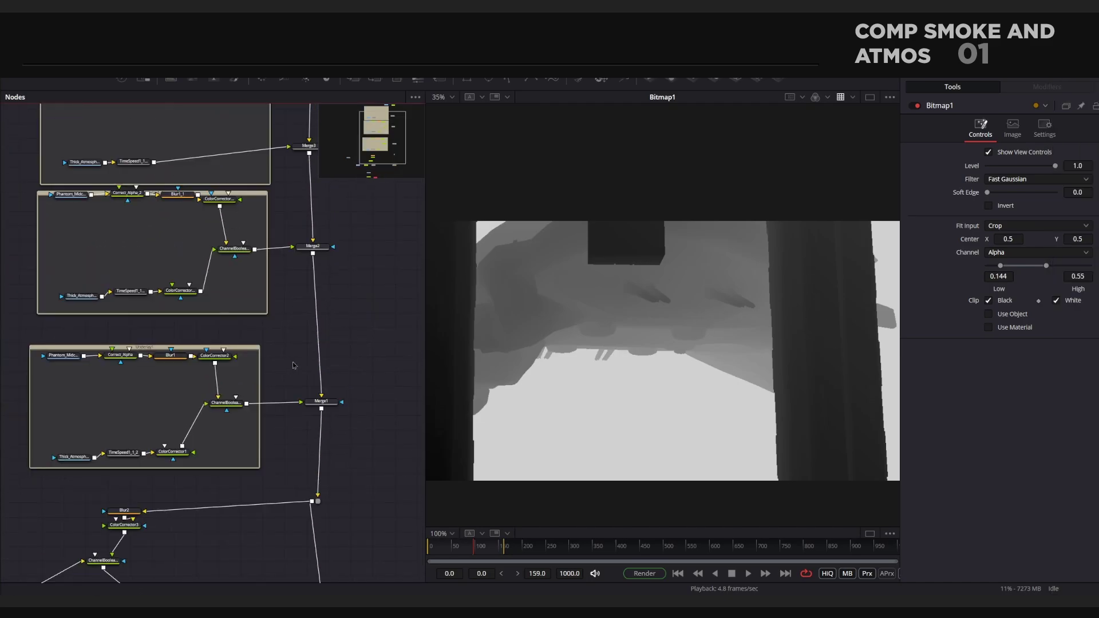
pyautogui.scroll(-3, 296, 366)
pyautogui.scroll(3, 304, 355)
pyautogui.scroll(-3, 321, 389)
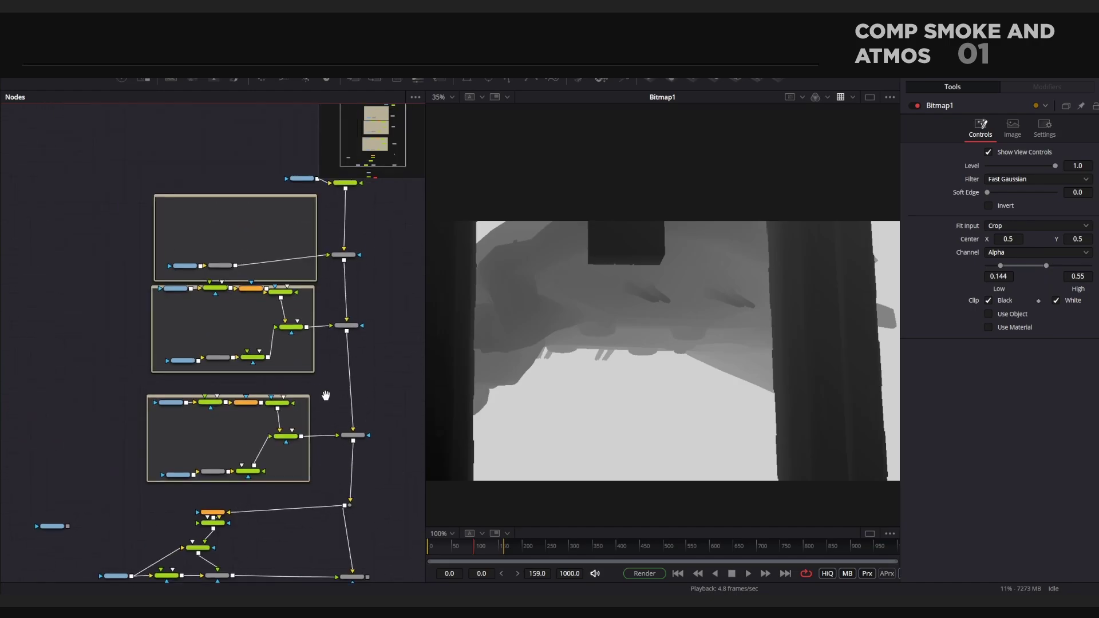
pyautogui.moveTo(326, 500); pyautogui.dragTo(85, 208)
pyautogui.scroll(-3, 302, 330)
pyautogui.scroll(-2, 302, 330)
pyautogui.scroll(2, 274, 355)
pyautogui.scroll(-2, 240, 400)
pyautogui.moveTo(256, 510); pyautogui.dragTo(107, 428)
pyautogui.press('Tab')
pyautogui.write('under')
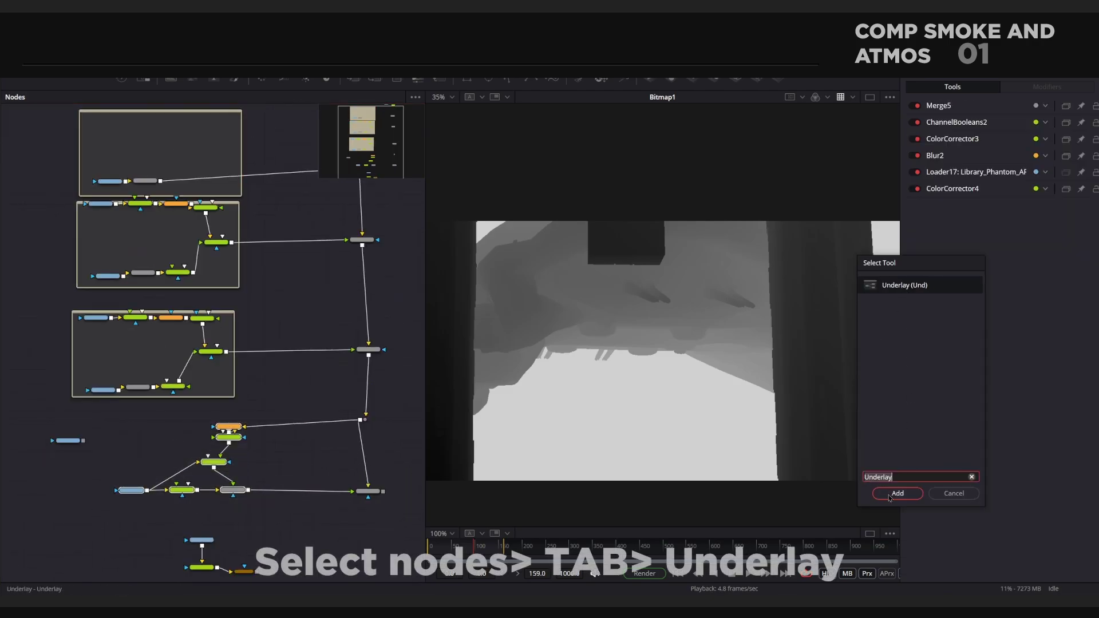
pyautogui.click(898, 493)
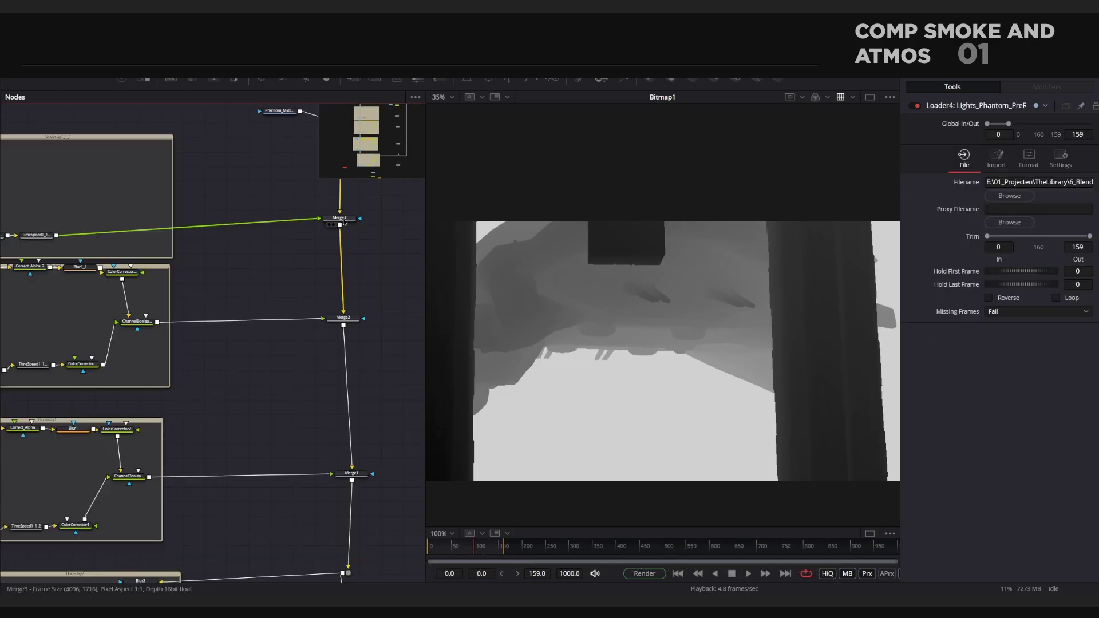
pyautogui.click(340, 218)
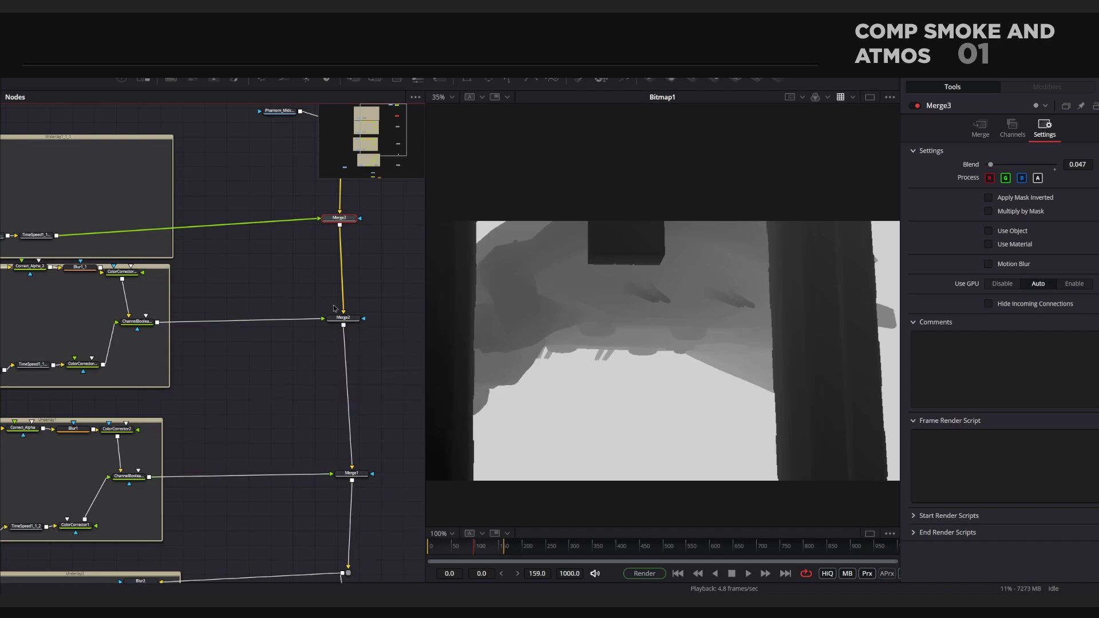
# Step: Re-insert Merge3 before Merge1 and wire TimeSpeed1_1 into its Foreground with a routing point
pyautogui.hotkey('ctrl', 'x')
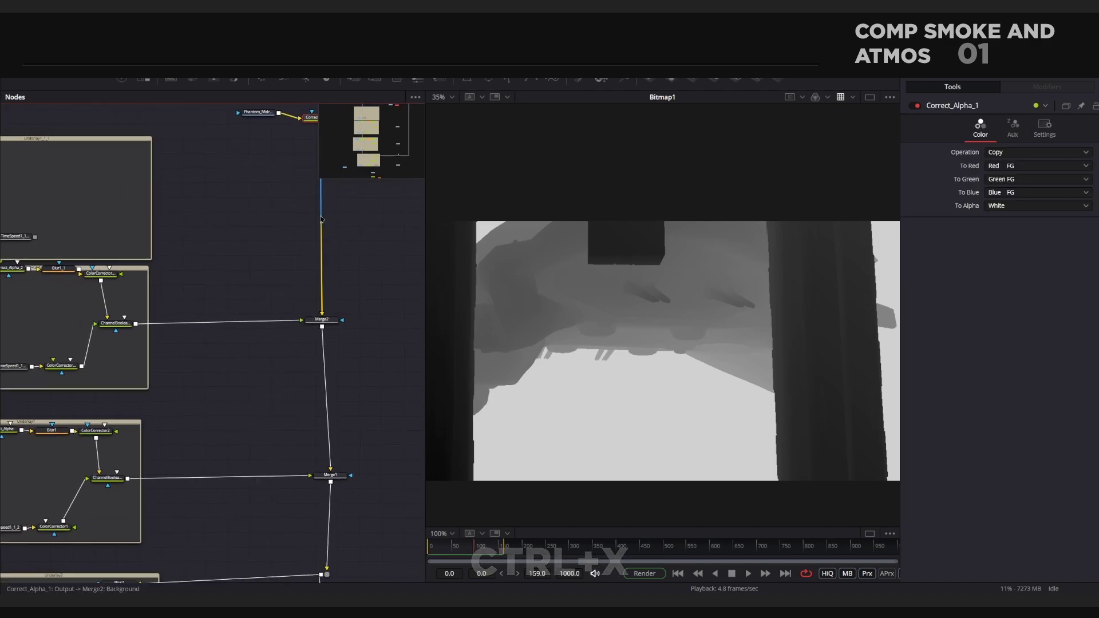
pyautogui.hotkey('ctrl', 'v')
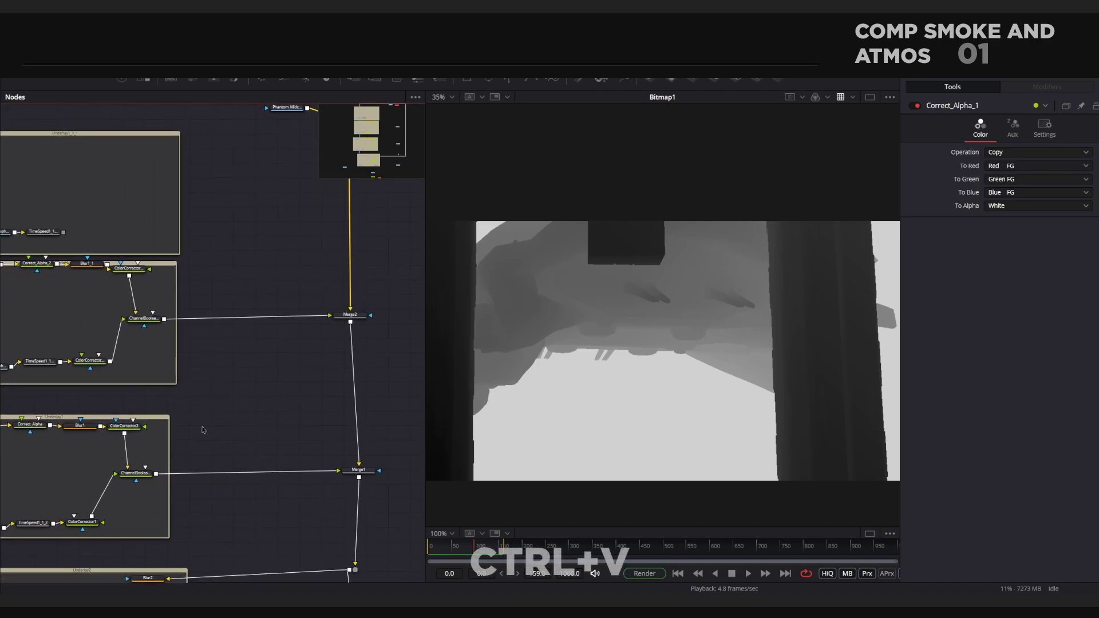
pyautogui.moveTo(216, 436); pyautogui.dragTo(209, 473)
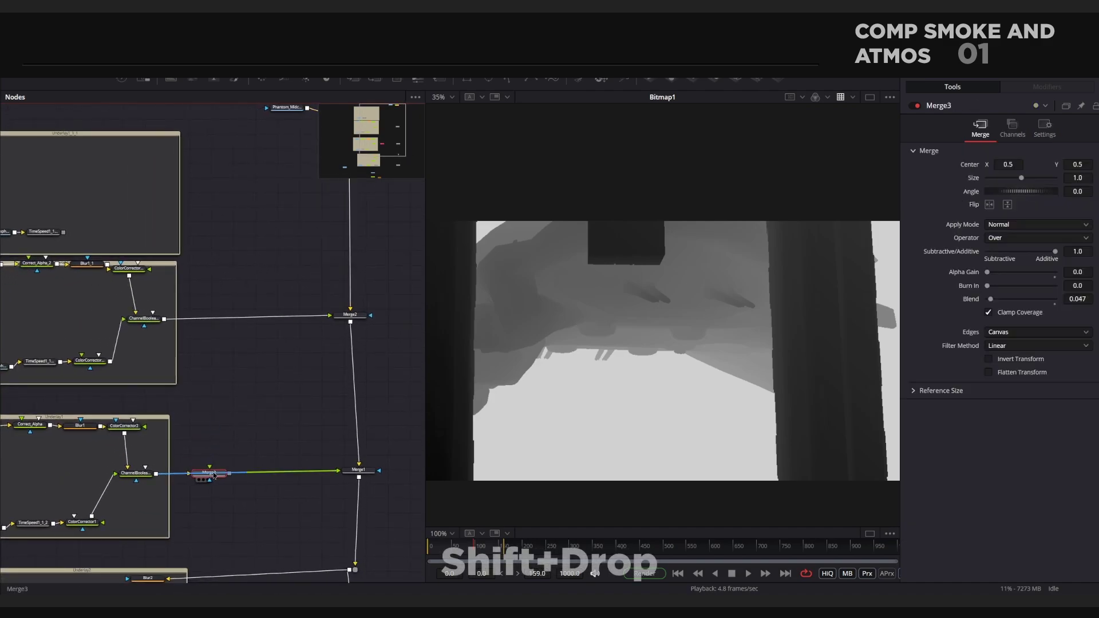
pyautogui.hscroll(-1, 110, 224)
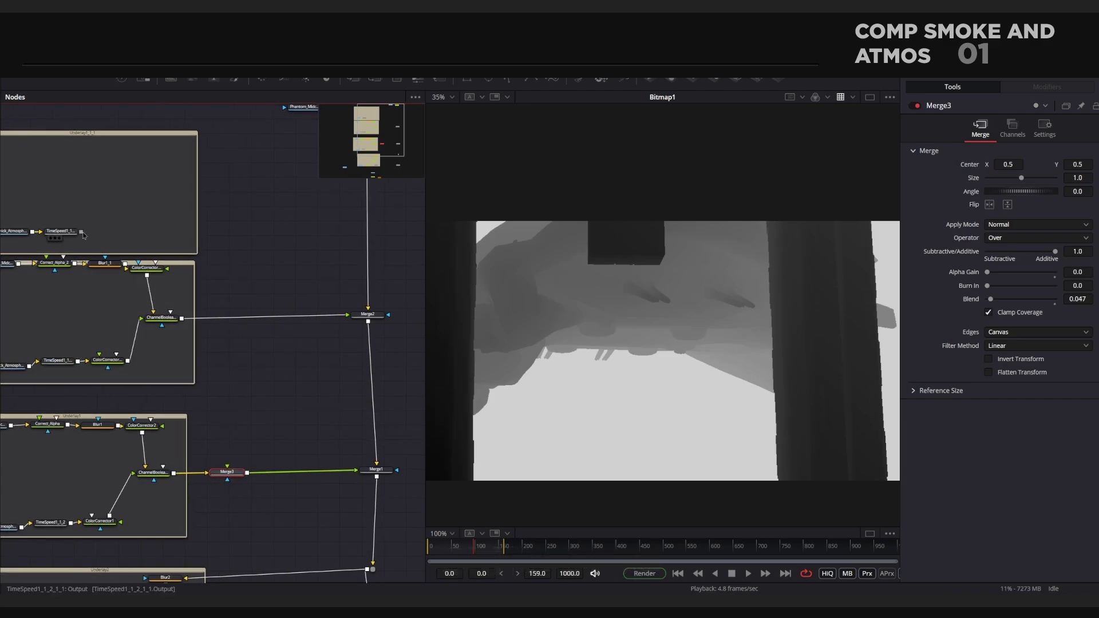
pyautogui.moveTo(81, 231); pyautogui.dragTo(228, 475)
pyautogui.click(252, 491)
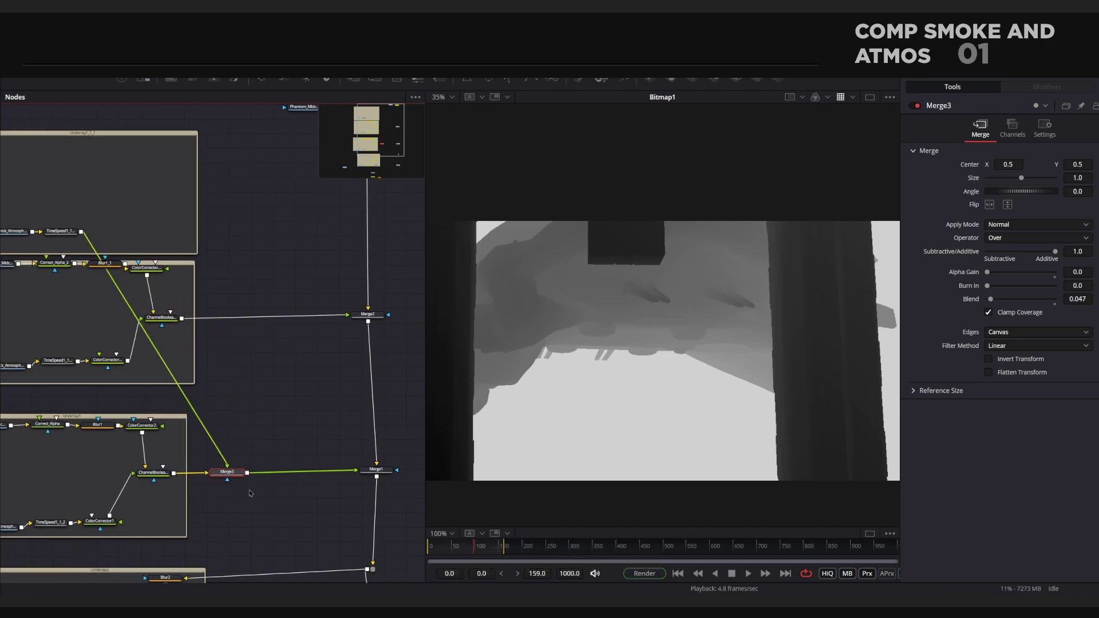
pyautogui.keyDown('alt'); pyautogui.click(152, 346); pyautogui.keyUp('alt')
pyautogui.moveTo(152, 347); pyautogui.dragTo(224, 226)
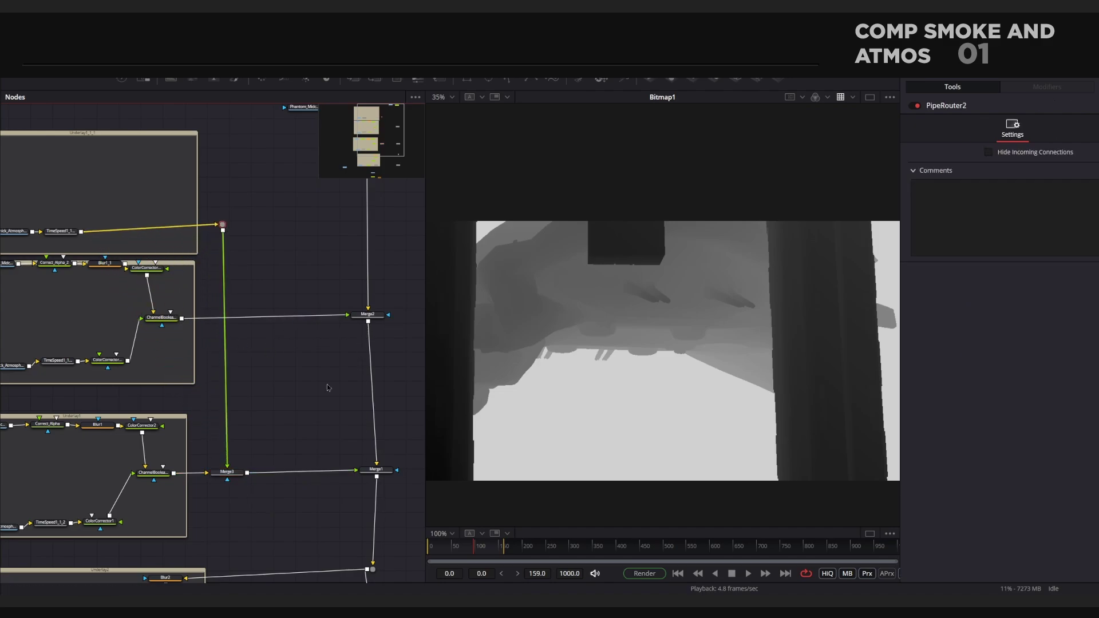
# Step: Cut Merge2 and paste it onto the Merge3–Merge1 link
pyautogui.click(365, 316)
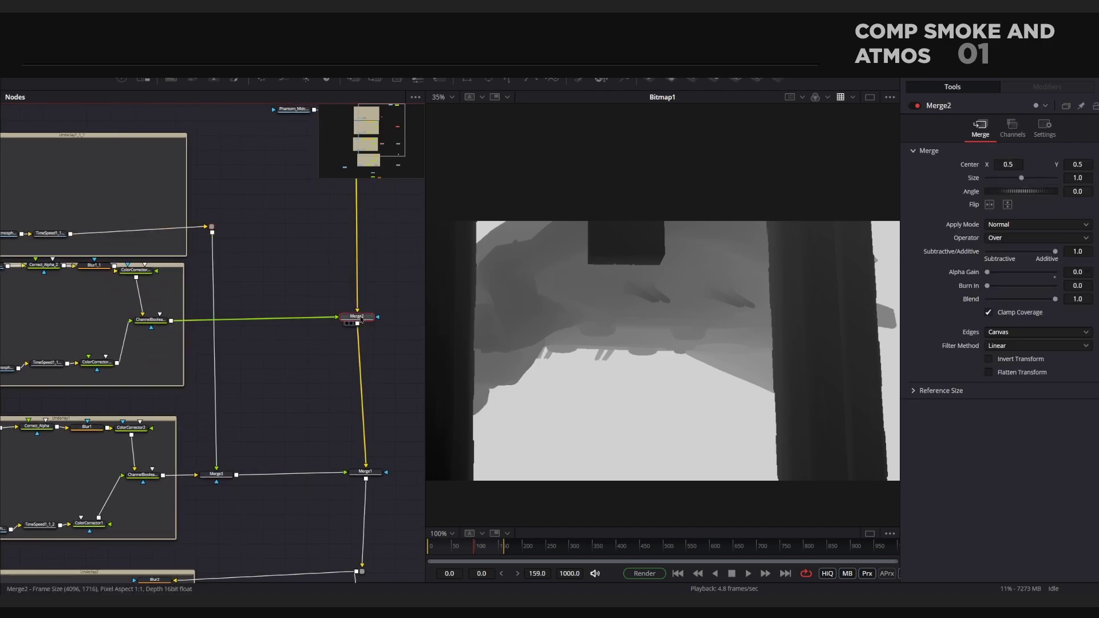
pyautogui.hotkey('ctrl', 'x')
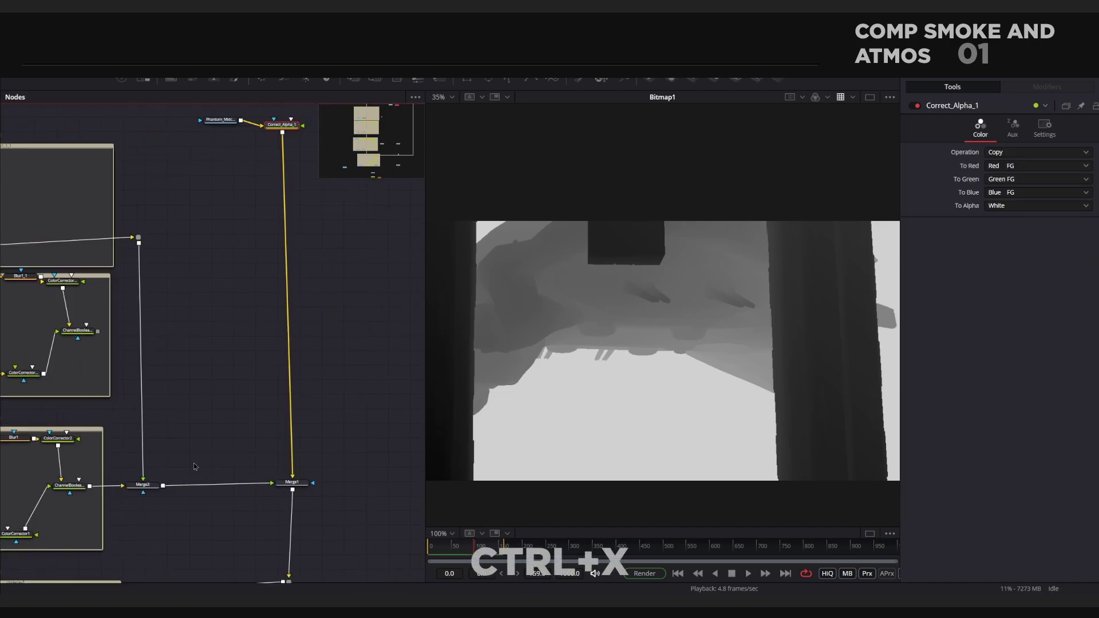
pyautogui.click(194, 464)
pyautogui.hotkey('ctrl', 'v')
pyautogui.moveTo(208, 446); pyautogui.dragTo(224, 488)
# Step: Connect the upper ChannelBooleans output to Merge2's Foreground through a routing point
pyautogui.moveTo(34, 297); pyautogui.dragTo(121, 253)
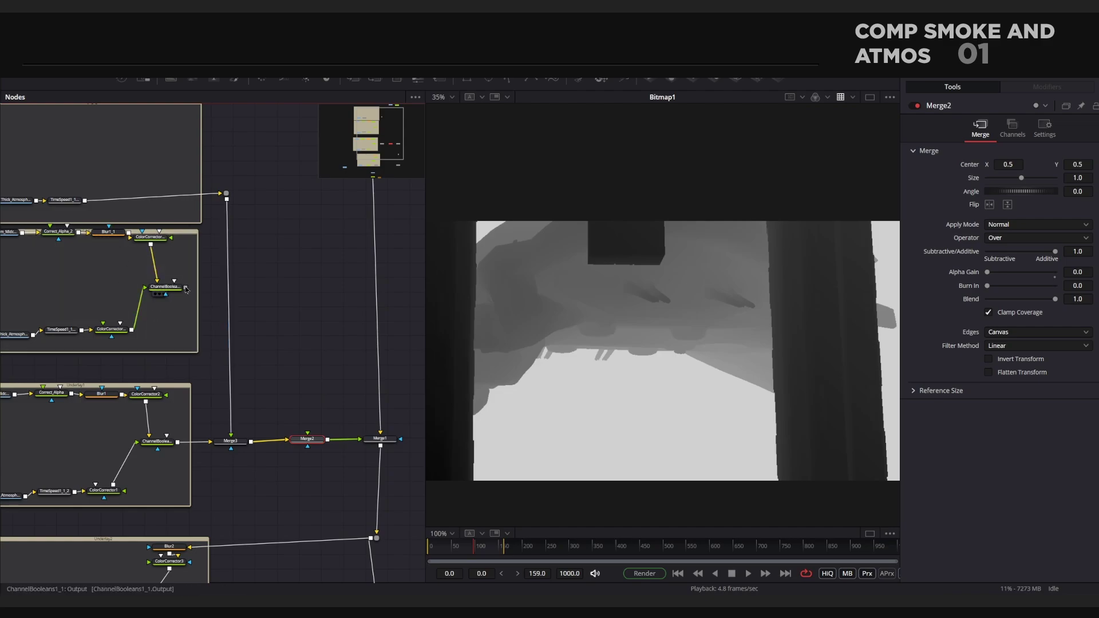
pyautogui.moveTo(186, 288); pyautogui.dragTo(312, 439)
pyautogui.click(333, 457)
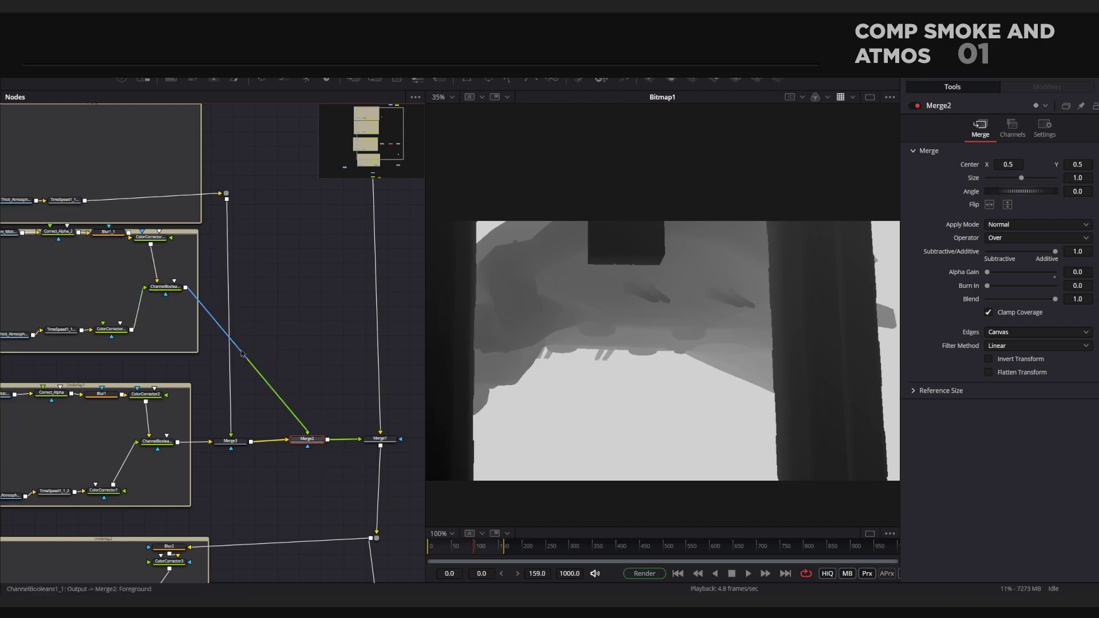
pyautogui.keyDown('alt'); pyautogui.click(241, 353); pyautogui.keyUp('alt')
pyautogui.moveTo(242, 353); pyautogui.dragTo(302, 287)
# Step: Show Merge1's composite in the viewer, then reselect Merge2
pyautogui.click(307, 439)
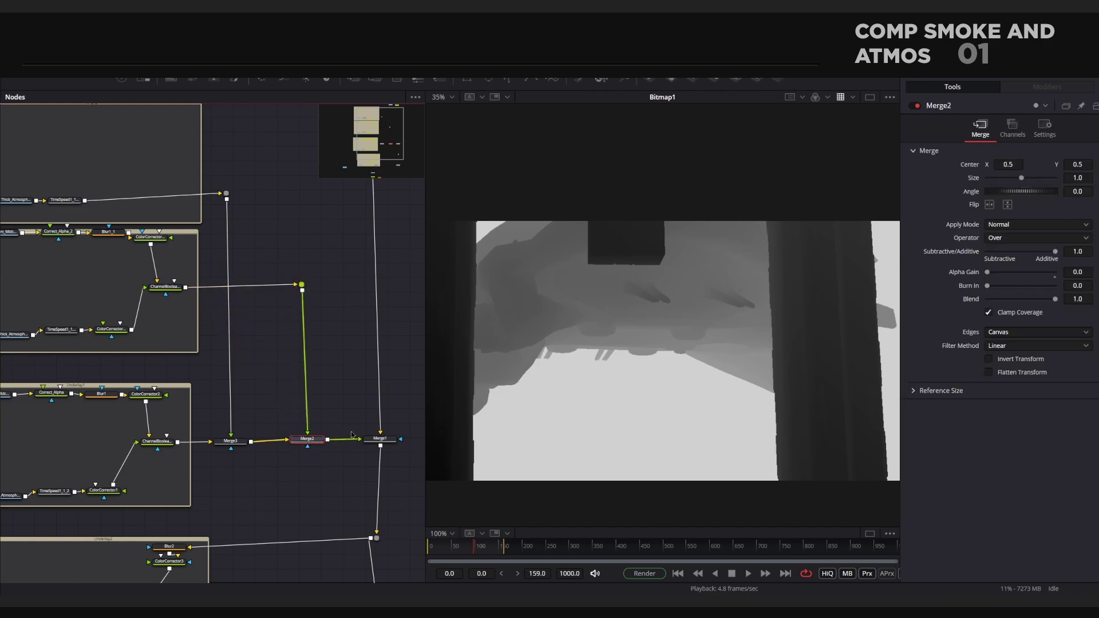
pyautogui.click(379, 441)
pyautogui.press('1')
pyautogui.click(308, 440)
# Step: View Merge2, move the depth-pass nodes beside it, and shift Merge1, Merge4 and PipeRouter1 right
pyautogui.press('1')
pyautogui.scroll(-3, 296, 393)
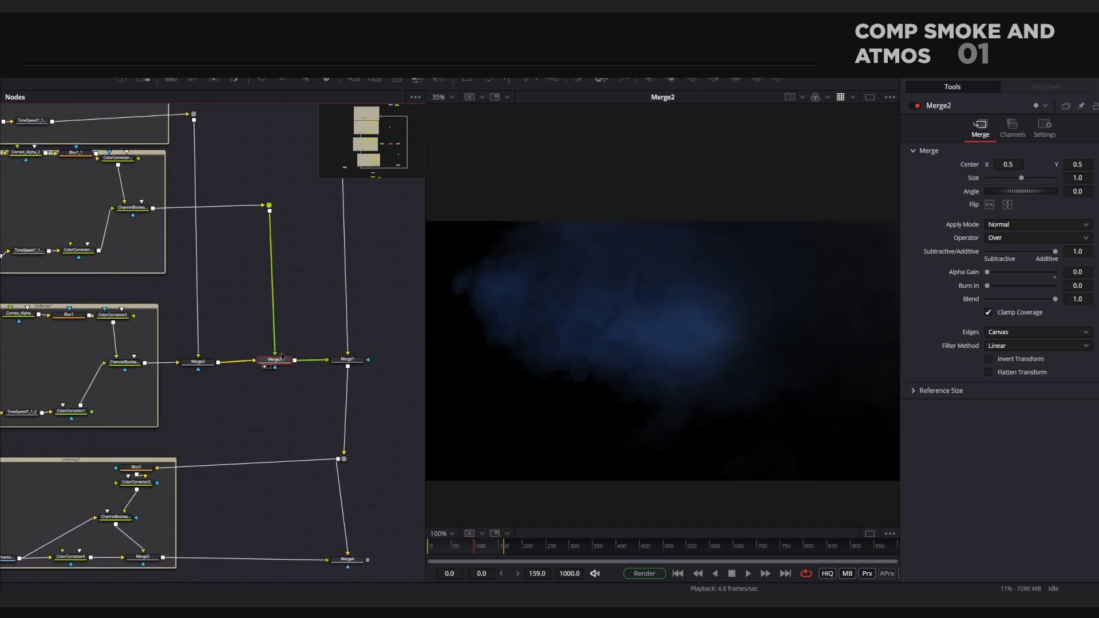
pyautogui.scroll(-6, 330, 402)
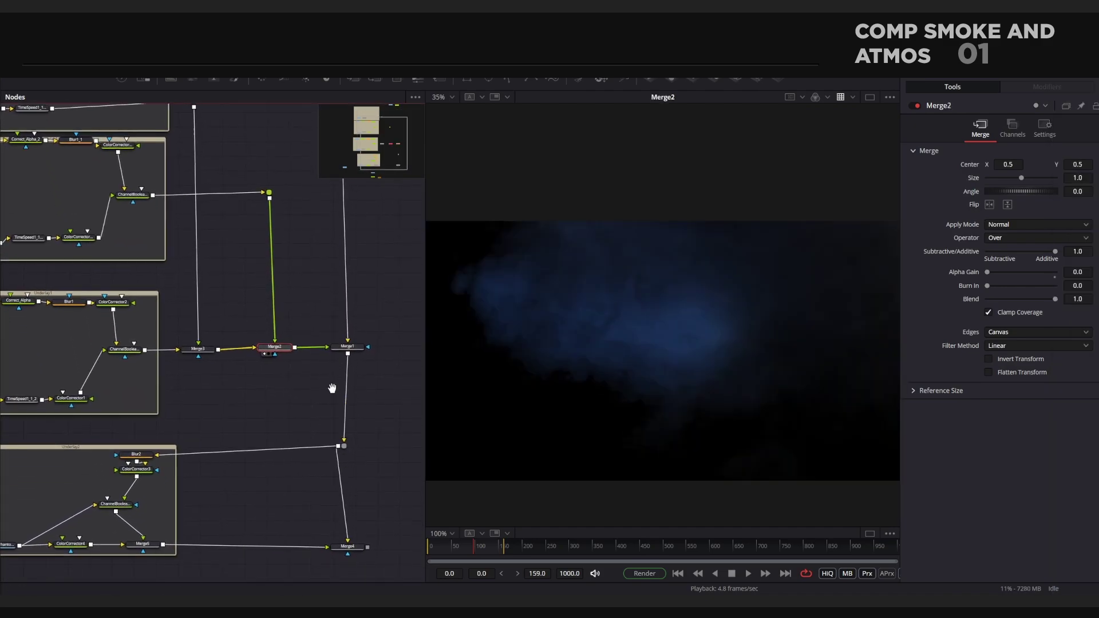
pyautogui.moveTo(227, 548); pyautogui.dragTo(102, 443)
pyautogui.moveTo(121, 492); pyautogui.dragTo(258, 244)
pyautogui.scroll(2, 271, 229)
pyautogui.scroll(5, 253, 287)
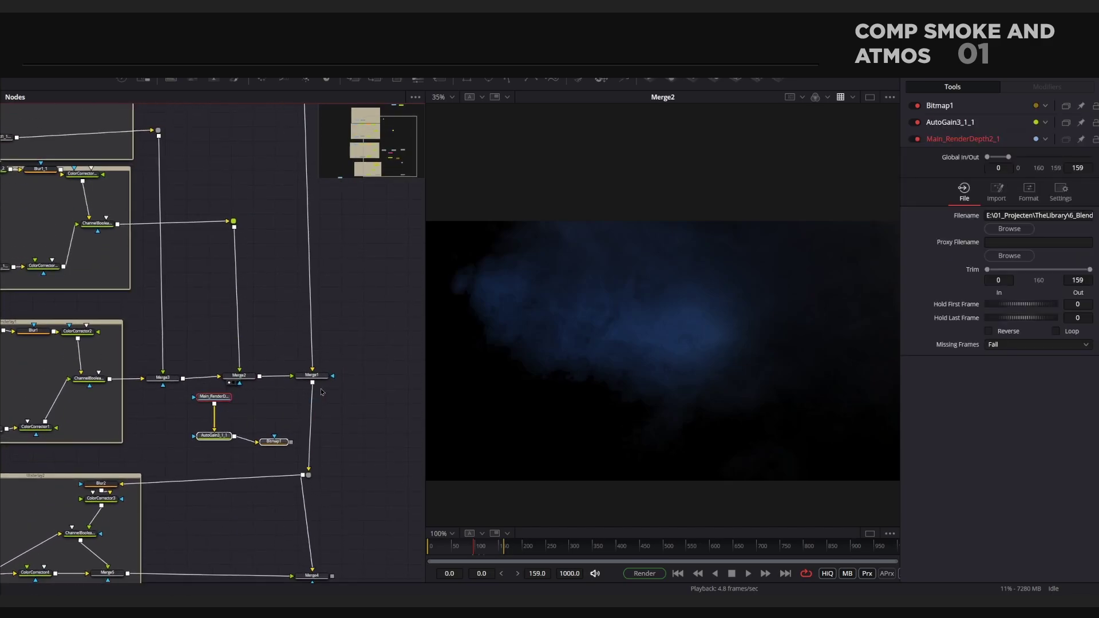
pyautogui.moveTo(309, 378); pyautogui.dragTo(397, 375)
pyautogui.scroll(-3, 362, 509)
pyautogui.moveTo(361, 509); pyautogui.dragTo(255, 404)
pyautogui.moveTo(268, 511); pyautogui.dragTo(372, 510)
# Step: Shift Phantom_Midcomp and Correct_Alpha_1 right and reposition the three depth-pass nodes
pyautogui.scroll(5, 285, 359)
pyautogui.scroll(5, 285, 359)
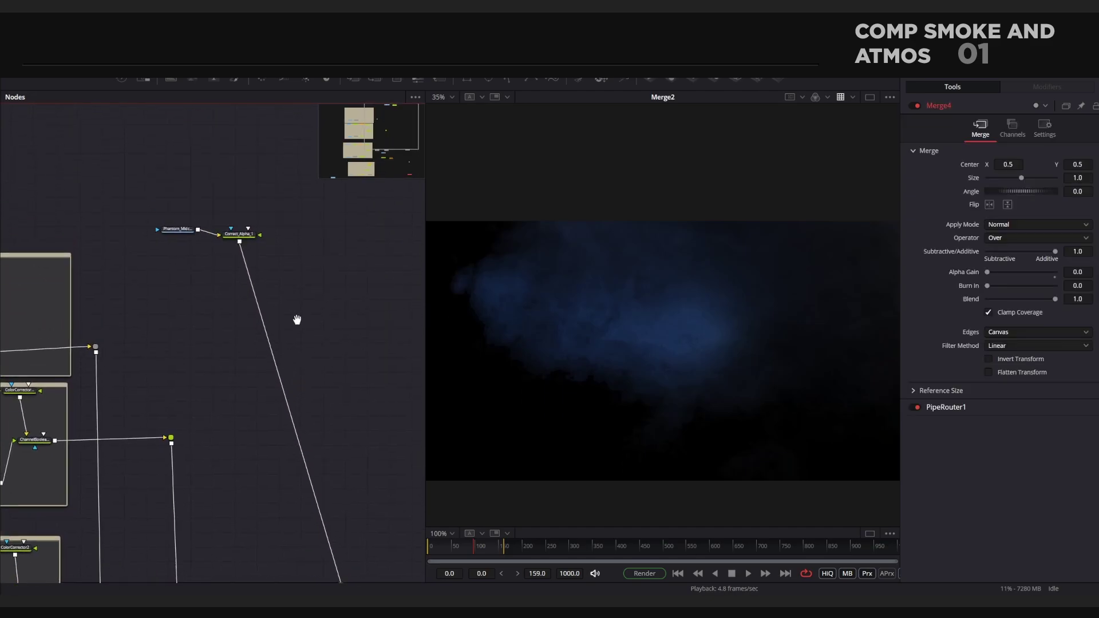
pyautogui.moveTo(301, 324); pyautogui.dragTo(166, 226)
pyautogui.moveTo(246, 246); pyautogui.dragTo(344, 244)
pyautogui.scroll(-5, 315, 346)
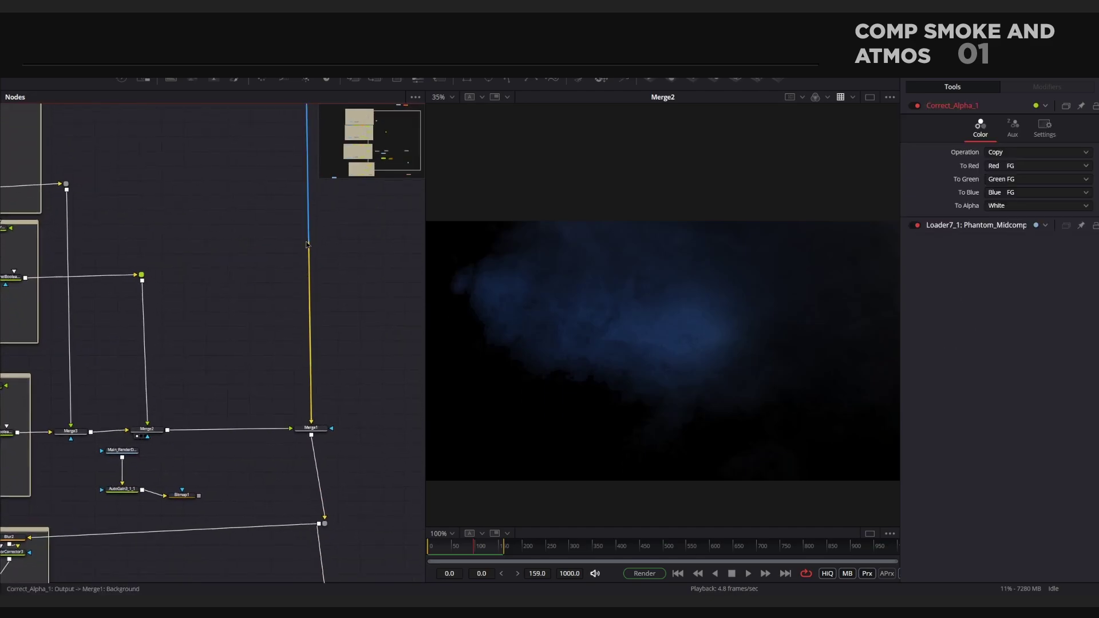
pyautogui.moveTo(251, 449); pyautogui.dragTo(134, 394)
pyautogui.moveTo(157, 441); pyautogui.dragTo(234, 308)
pyautogui.click(253, 370)
# Step: Drop ChannelBooleans3 onto the Merge2–Merge1 link and feed Bitmap1's depth matte into its Foreground
pyautogui.hotkey('shift', 'space')
pyautogui.write('chan')
pyautogui.click(917, 320)
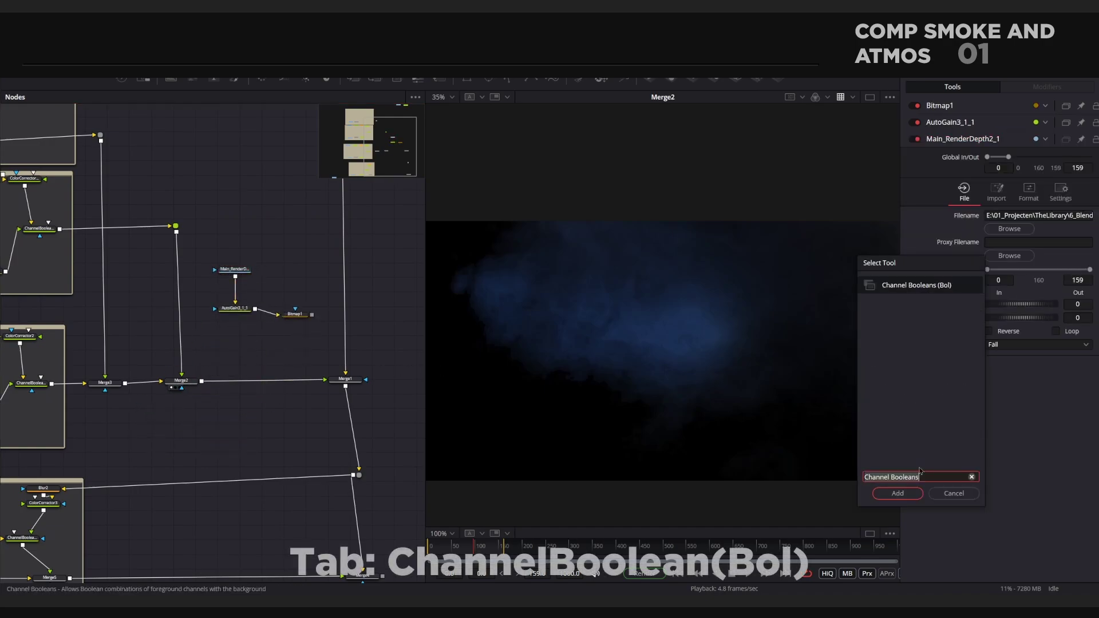
pyautogui.click(897, 493)
pyautogui.moveTo(252, 371); pyautogui.dragTo(264, 382)
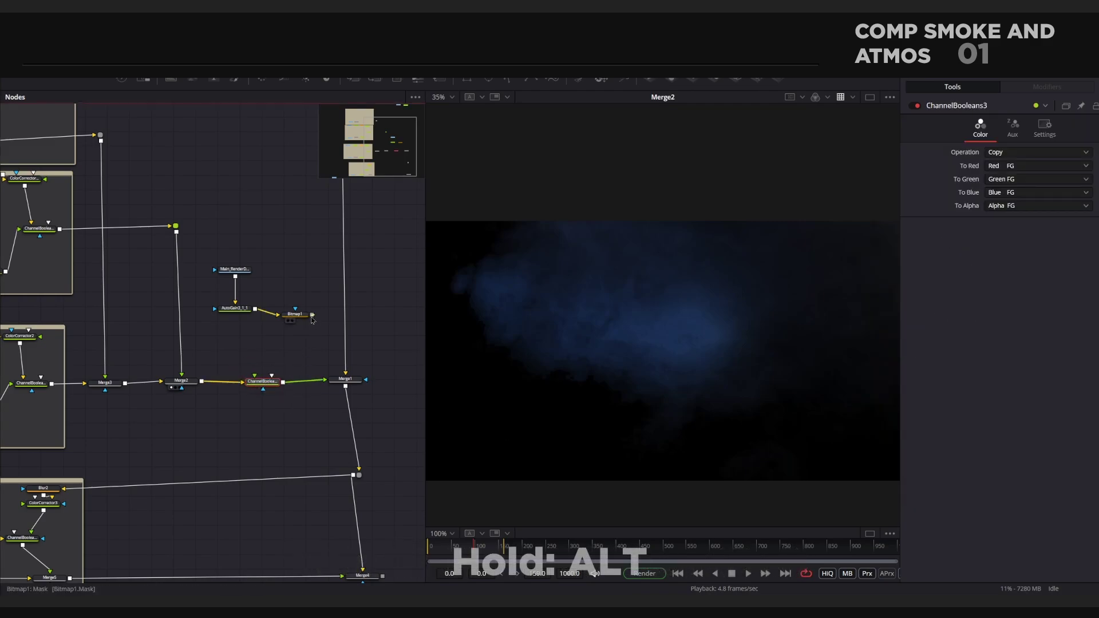
pyautogui.moveTo(312, 316); pyautogui.dragTo(269, 381)
pyautogui.click(287, 399)
# Step: View ChannelBooleans3 and set its Operation to Multiply
pyautogui.press('1')
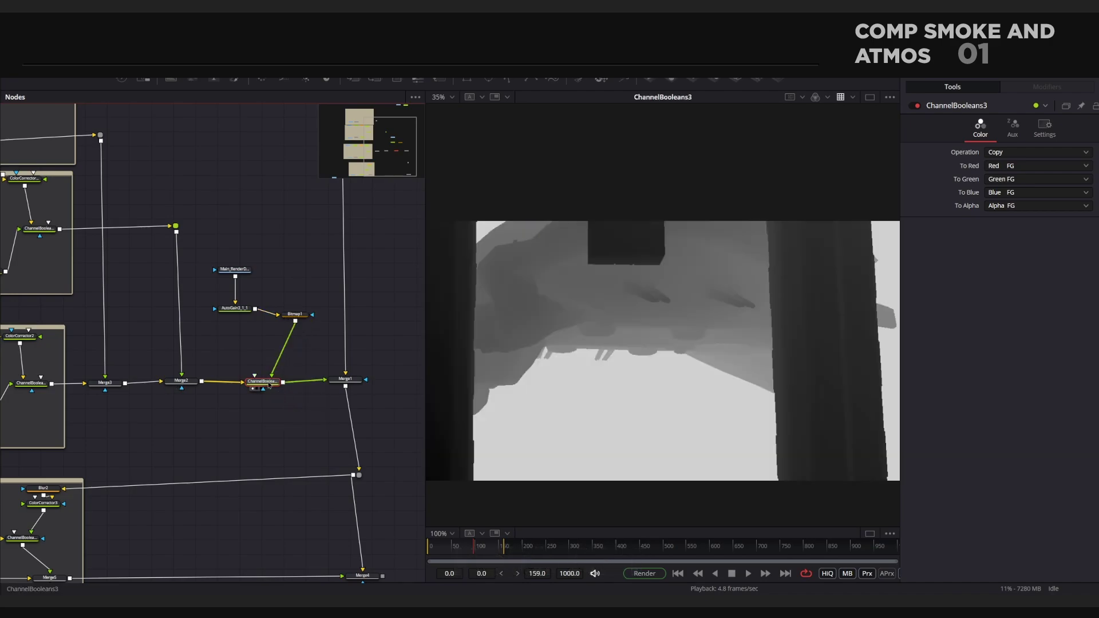
pyautogui.click(1014, 152)
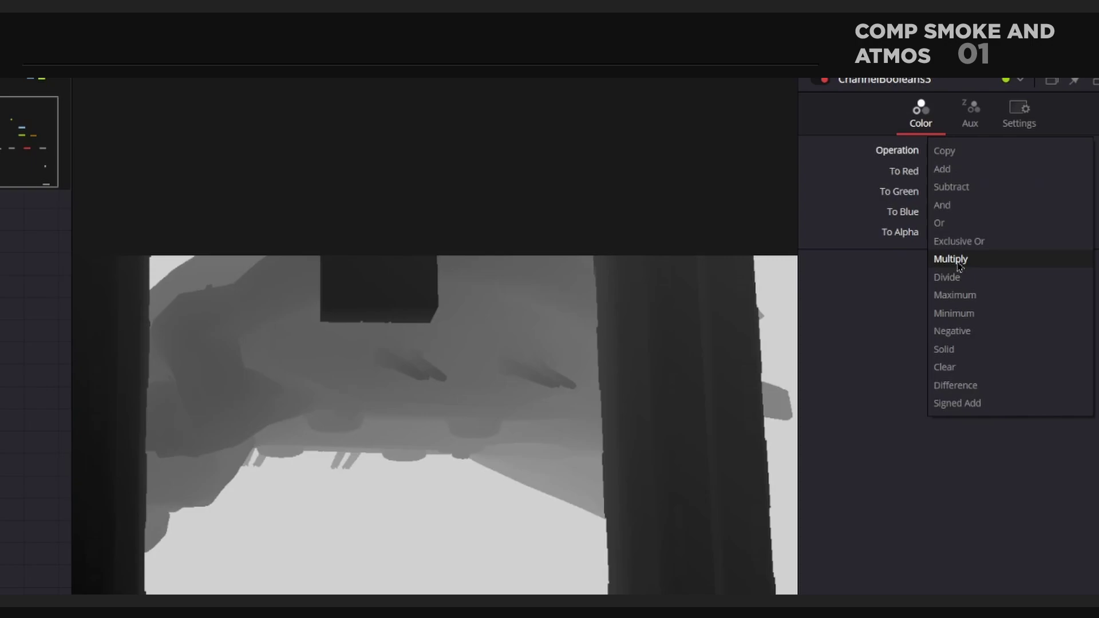
pyautogui.click(951, 259)
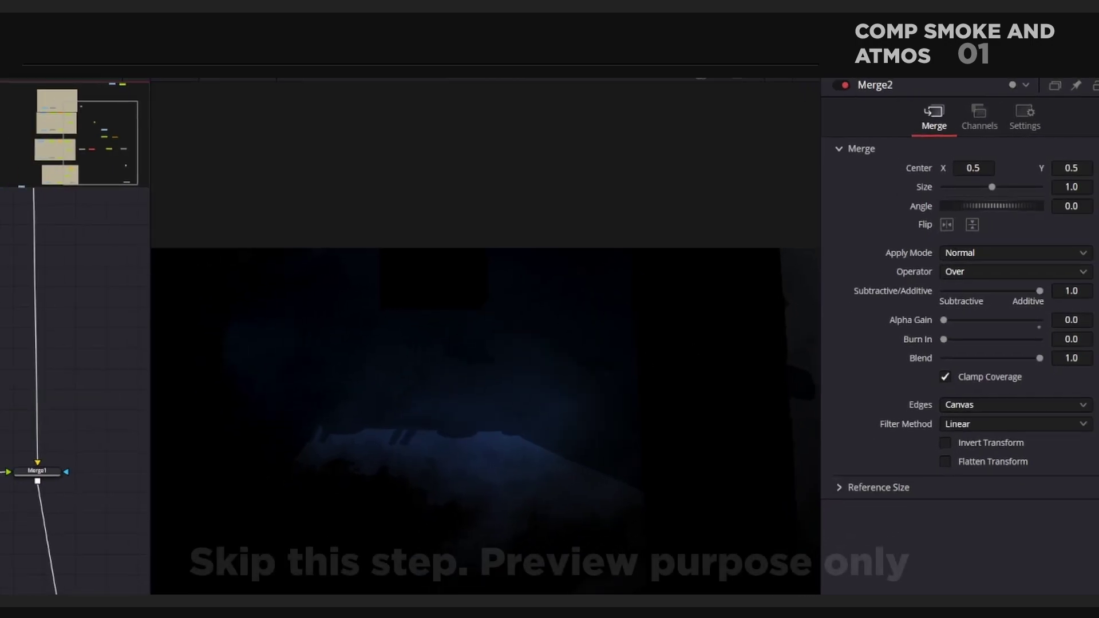
# Step: Preview the smoke through a temporary Color Corrector at Gain 5.0, delete it, then view Merge1
pyautogui.hotkey('shift', 'space')
pyautogui.write('colo')
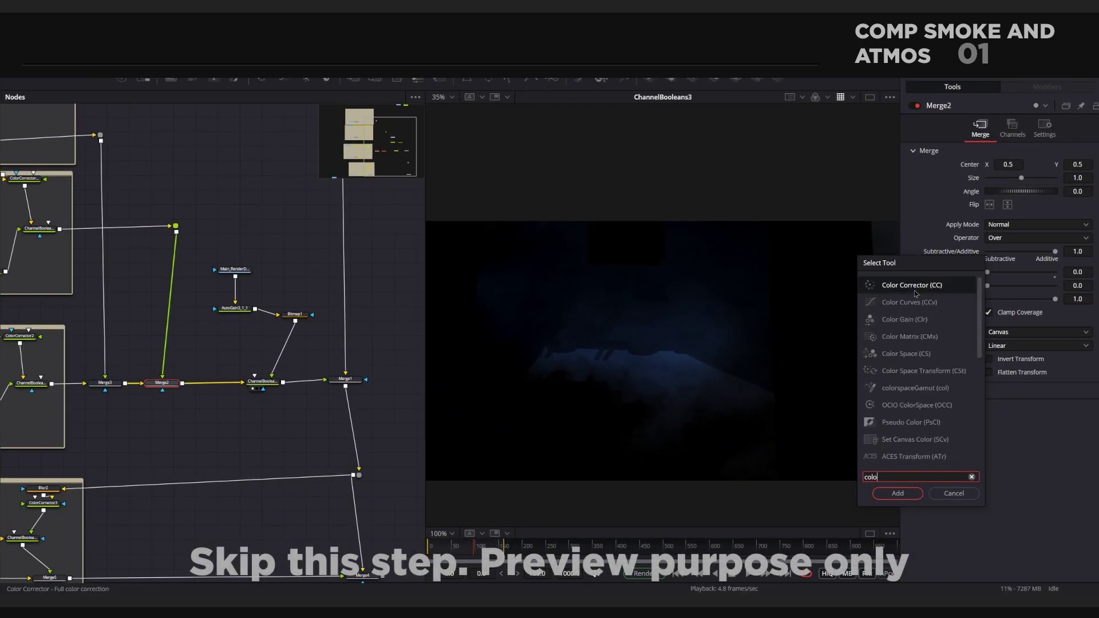
pyautogui.write('r corrector')
pyautogui.click(904, 491)
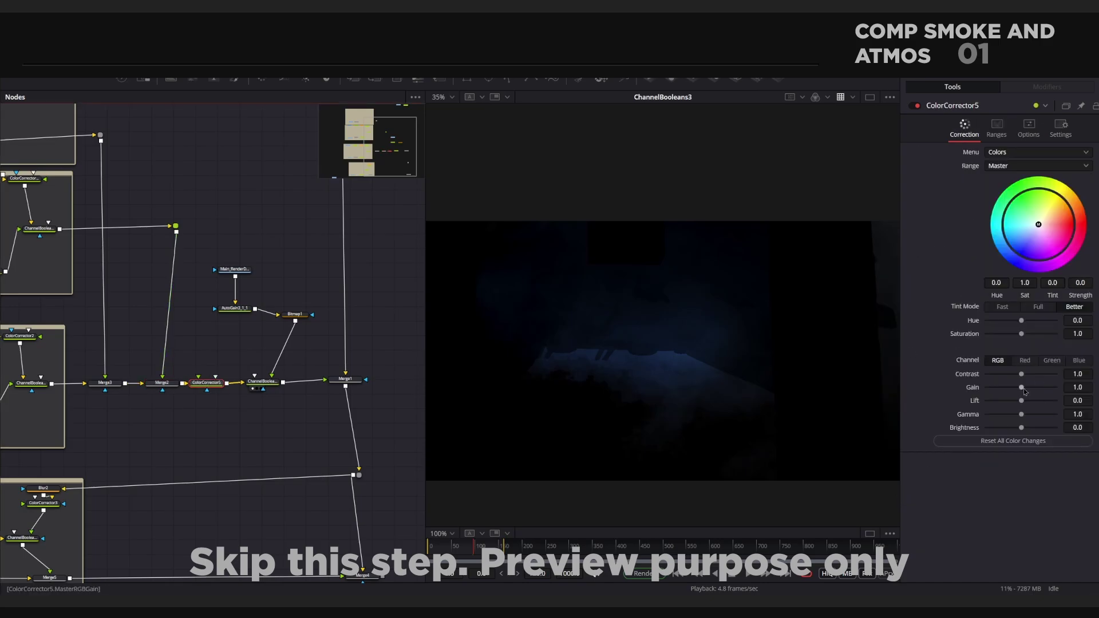
pyautogui.moveTo(1022, 387); pyautogui.dragTo(1056, 388)
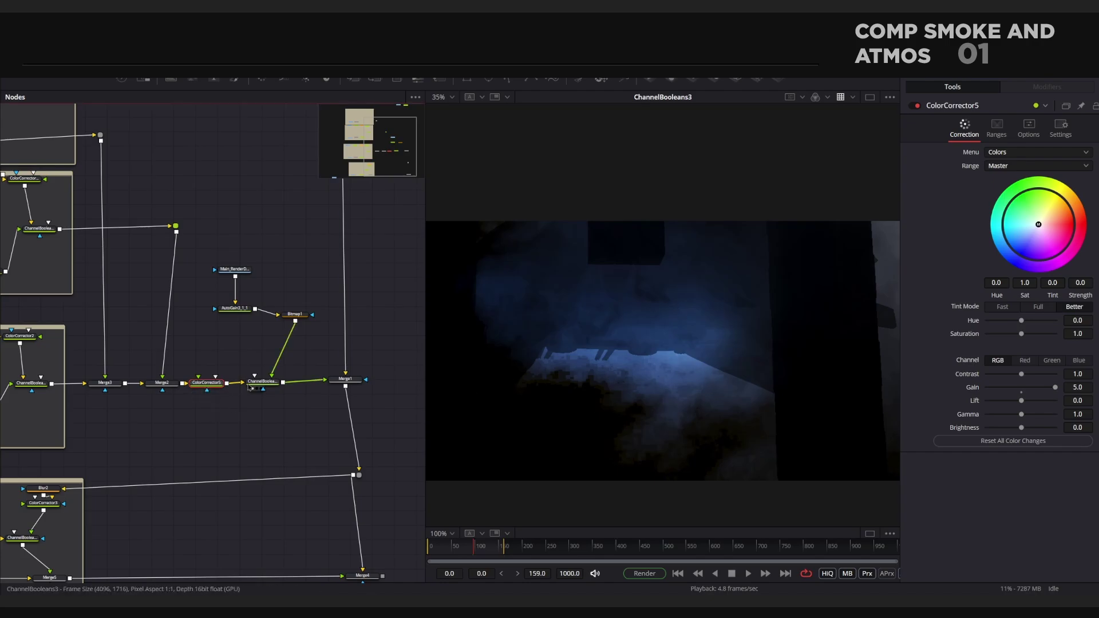
pyautogui.press('Delete')
pyautogui.click(345, 380)
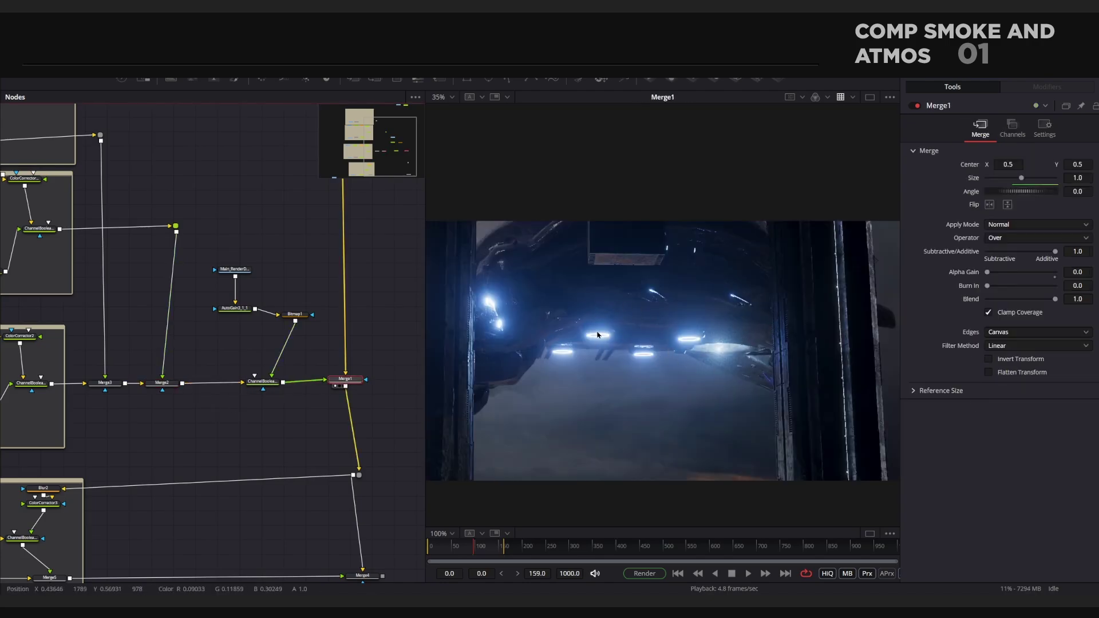
pyautogui.click(295, 315)
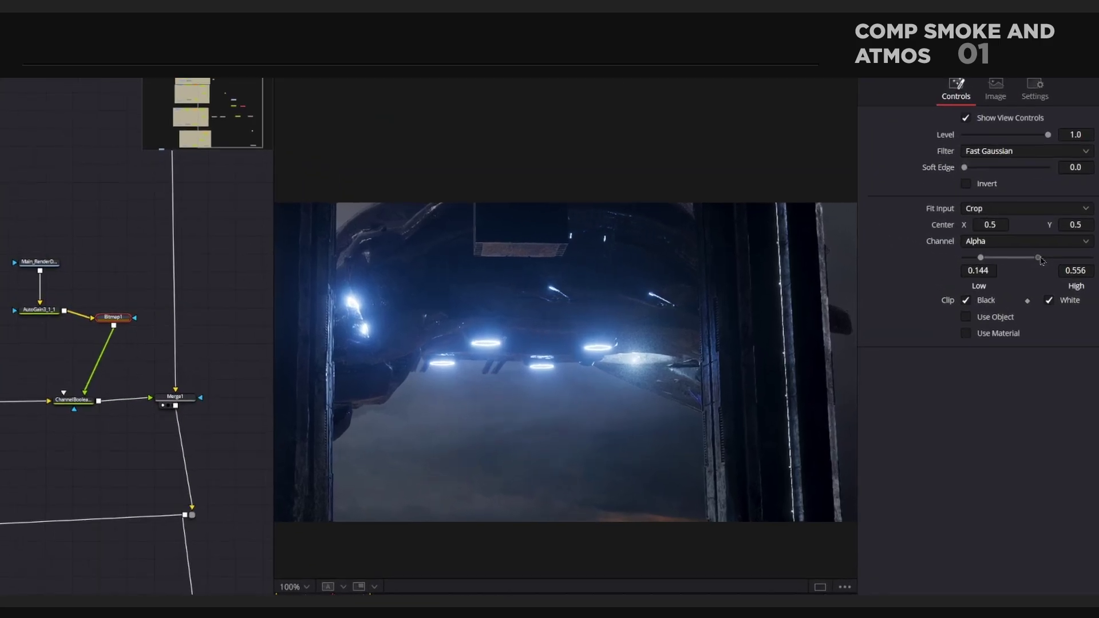
# Step: Adjust Bitmap1's Channel Low and High sliders, settling on Low 0.167 and High 0.217
pyautogui.moveTo(1047, 266)
pyautogui.mouseDown()
pyautogui.moveTo(1064, 266)
pyautogui.moveTo(1036, 266)
pyautogui.moveTo(1054, 266)
pyautogui.mouseUp()
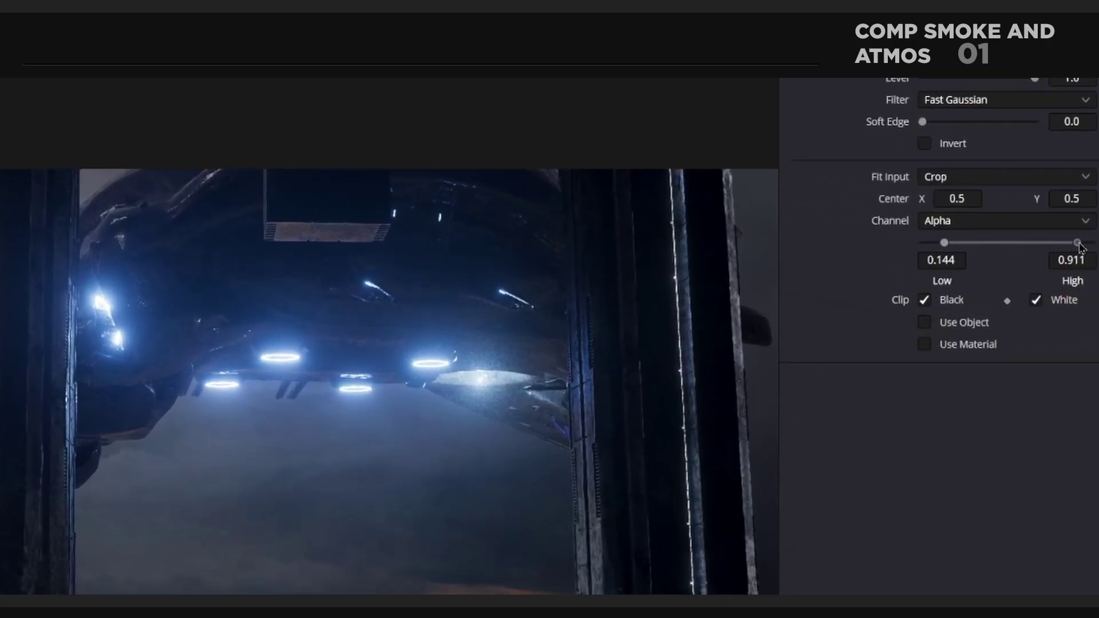
pyautogui.moveTo(952, 252); pyautogui.dragTo(907, 250)
pyautogui.moveTo(1034, 250); pyautogui.dragTo(947, 250)
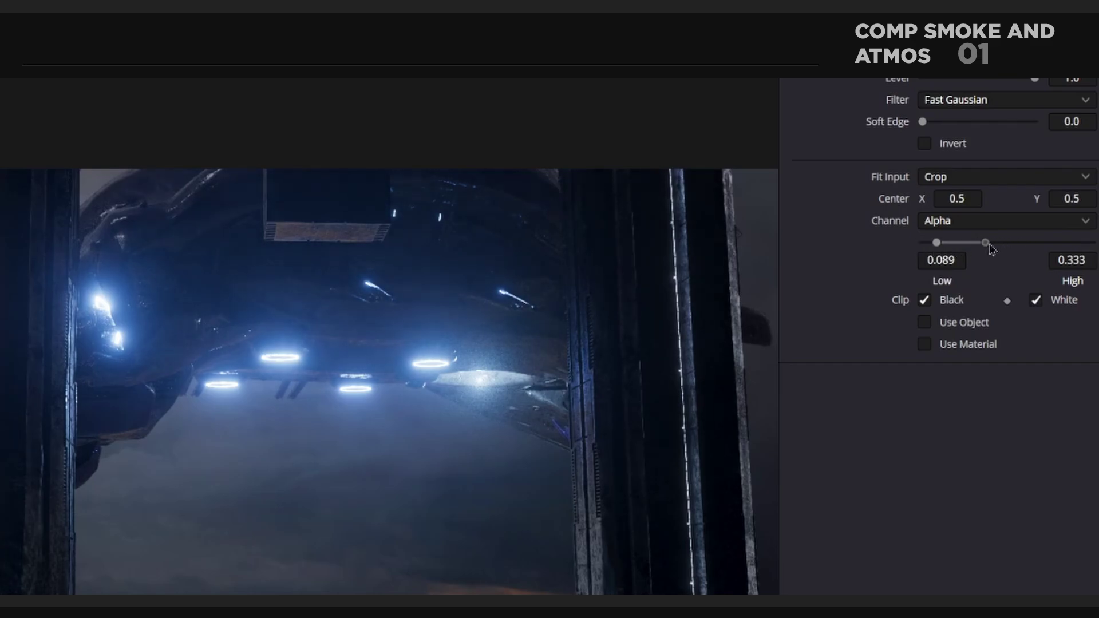
pyautogui.moveTo(967, 250); pyautogui.dragTo(977, 250)
pyautogui.moveTo(978, 249); pyautogui.dragTo(955, 246)
pyautogui.moveTo(953, 246)
pyautogui.mouseDown()
pyautogui.moveTo(1003, 247)
pyautogui.moveTo(967, 248)
pyautogui.mouseUp()
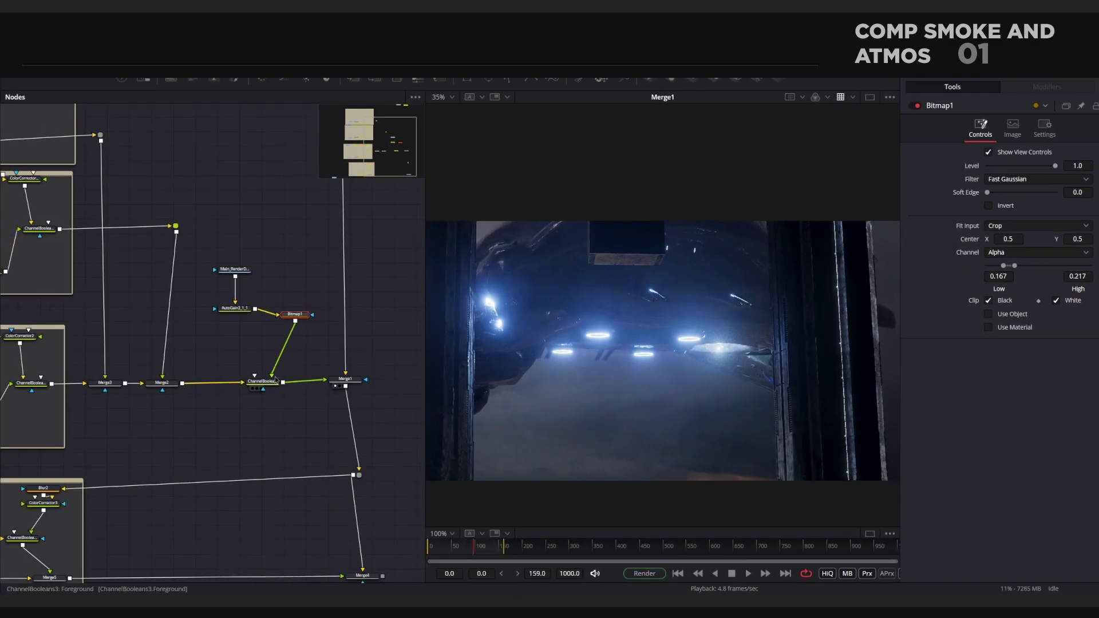
pyautogui.click(272, 385)
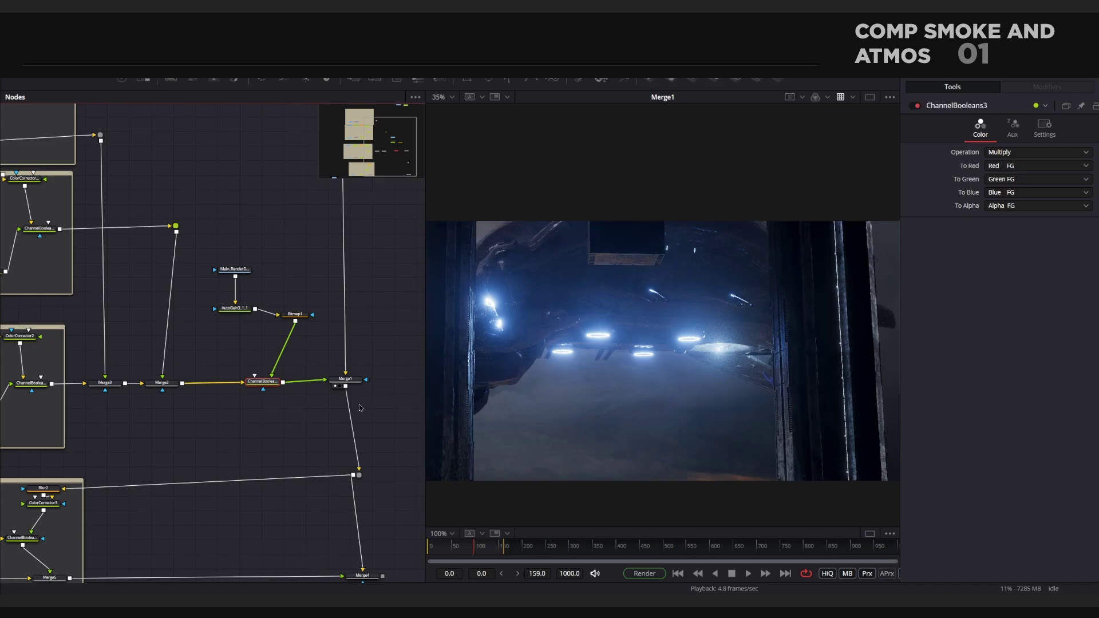
pyautogui.scroll(-3, 210, 484)
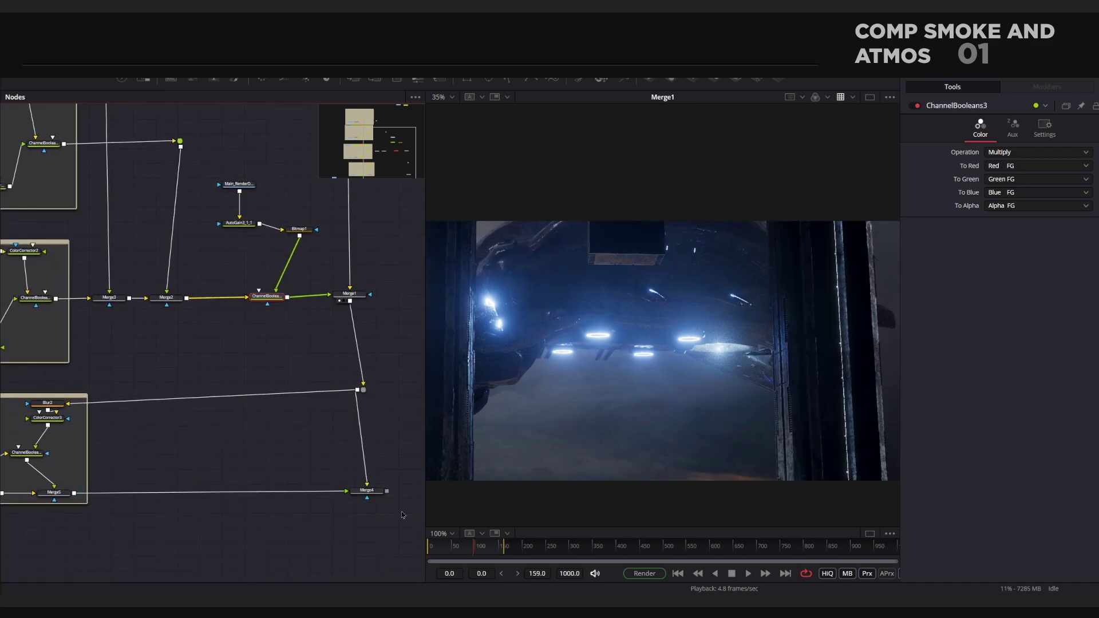